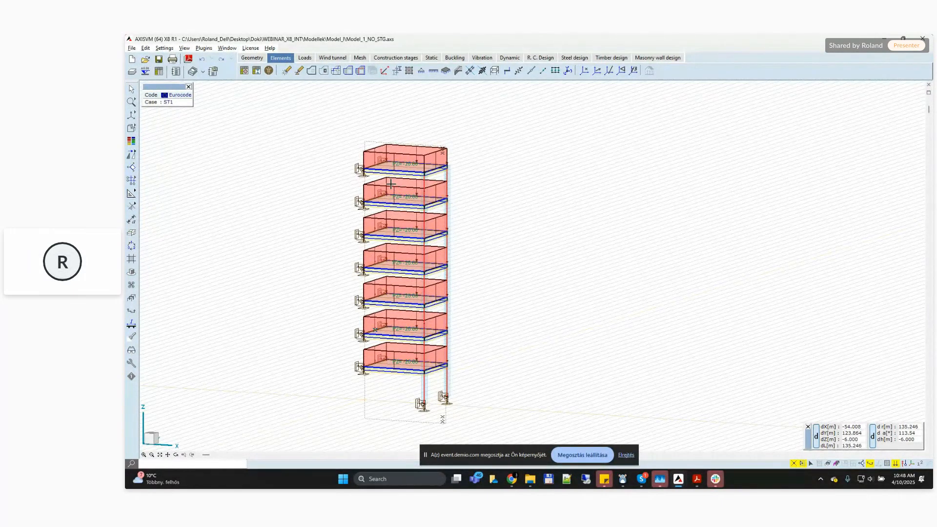
- Display the static eZ displacements of load case ST1 as a filled section line diagram and examine them in front view
scroll(390, 184, "up", 2)
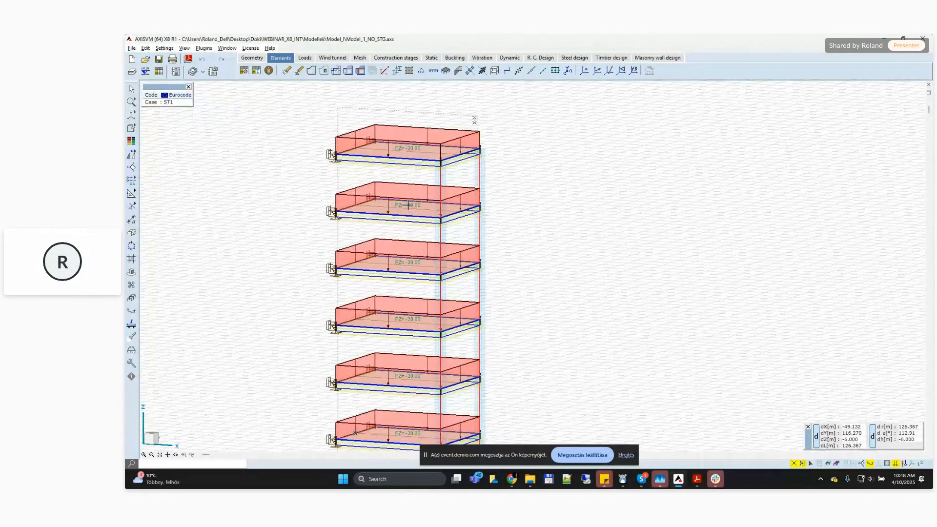
left_click(303, 59)
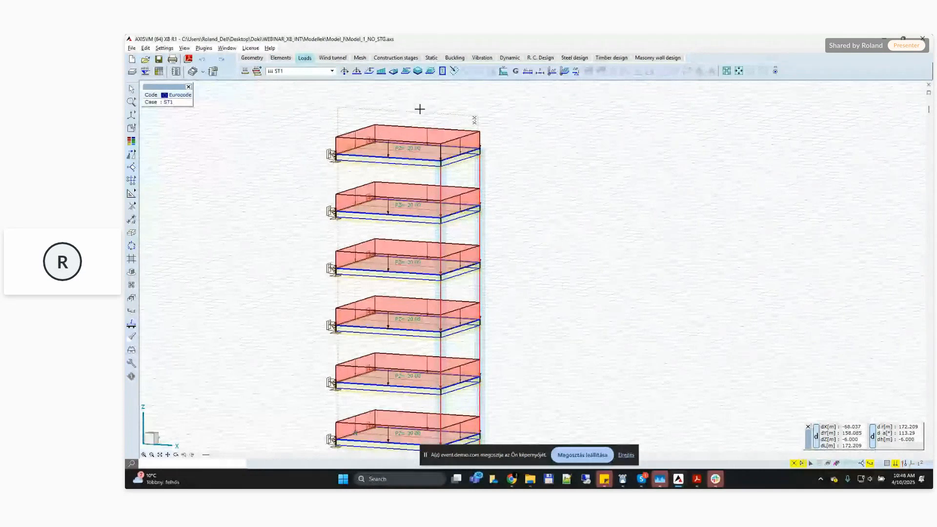
scroll(481, 117, "down", 2)
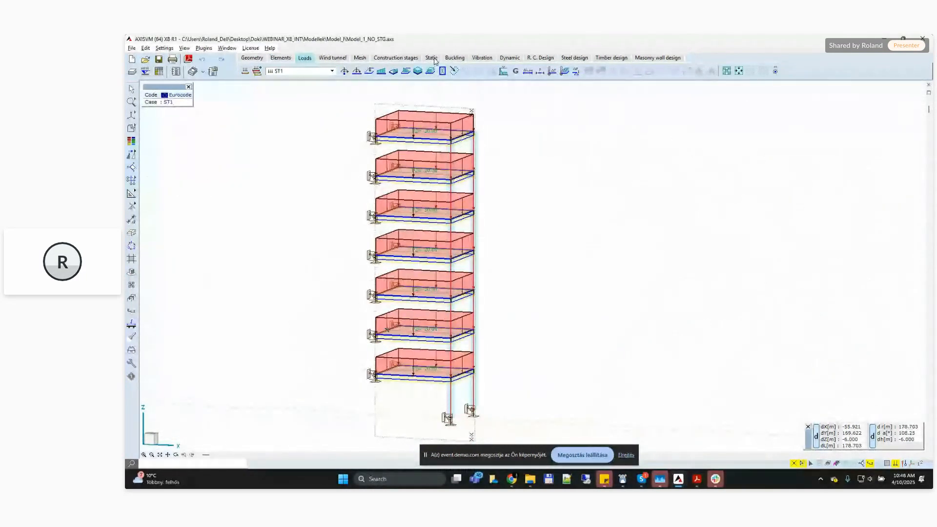
left_click(431, 58)
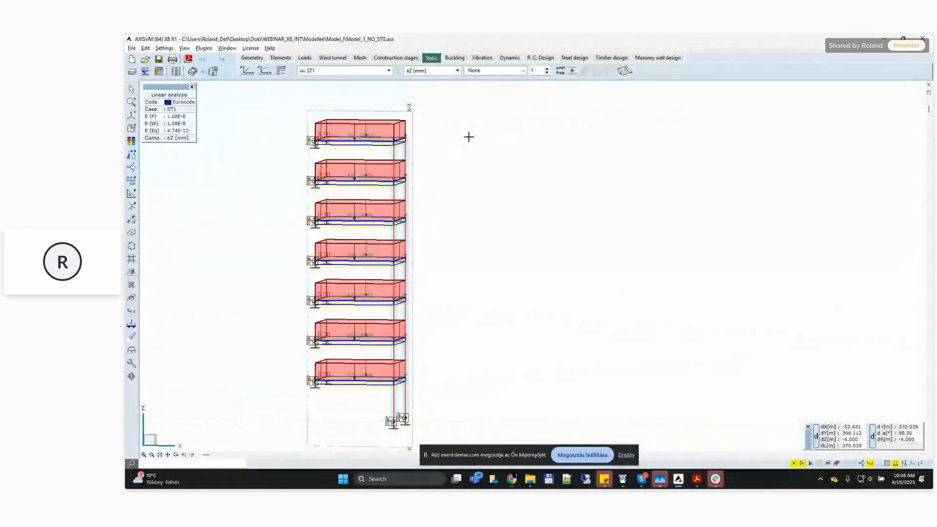
left_click(487, 71)
left_click(488, 93)
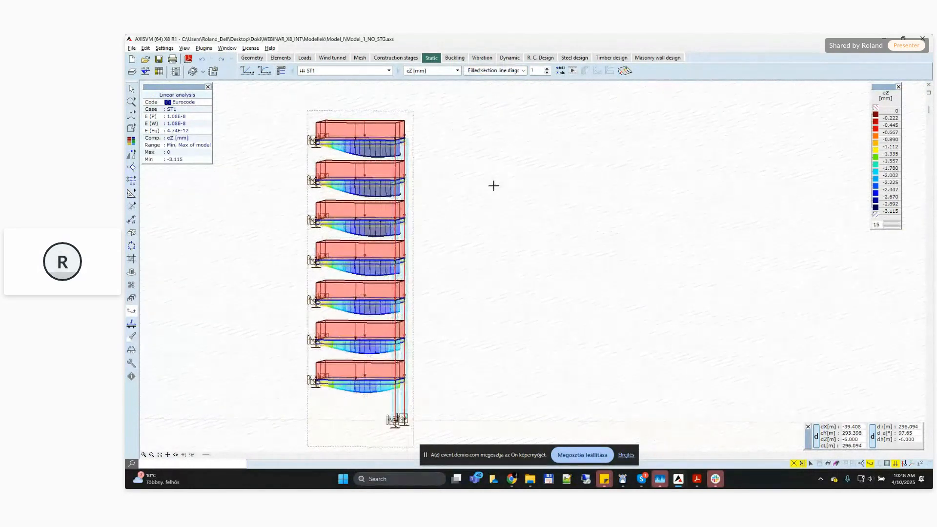
middle_click_drag(482, 144, 488, 150, "alt")
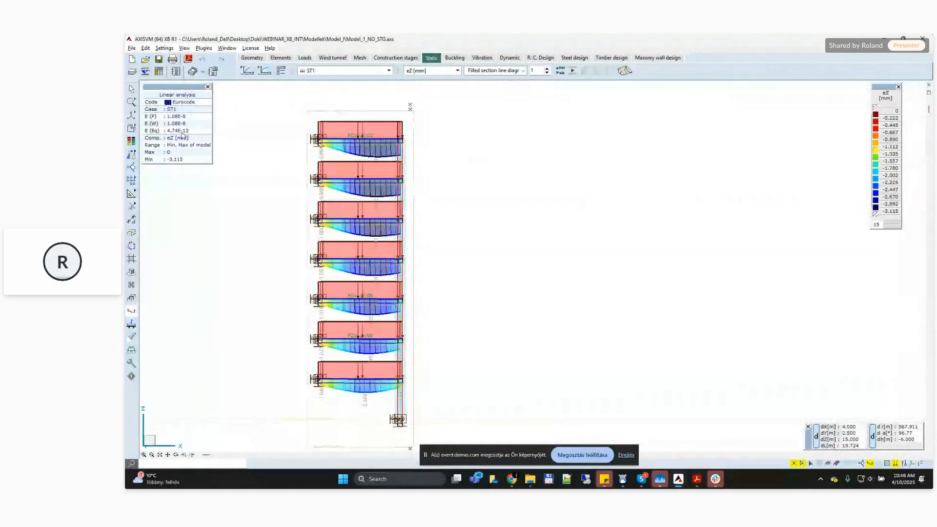
left_click(148, 115)
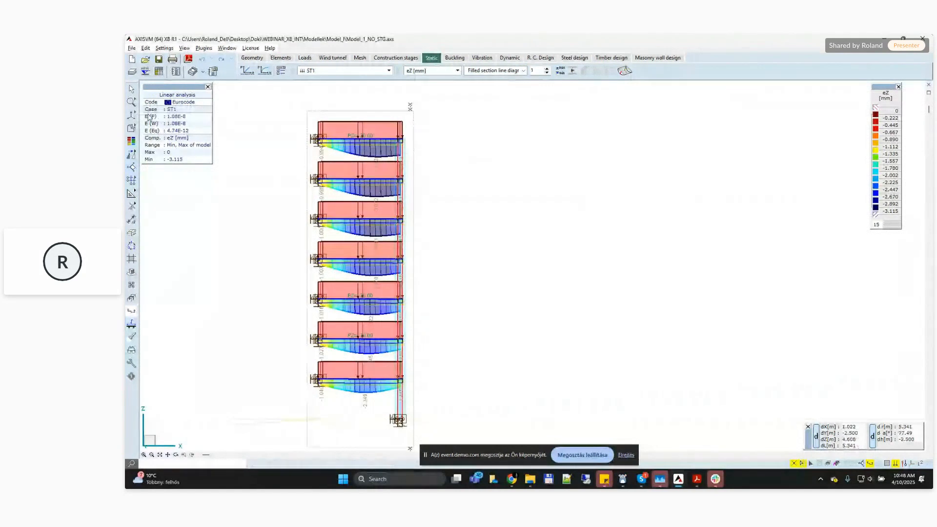
scroll(527, 201, "up", 2)
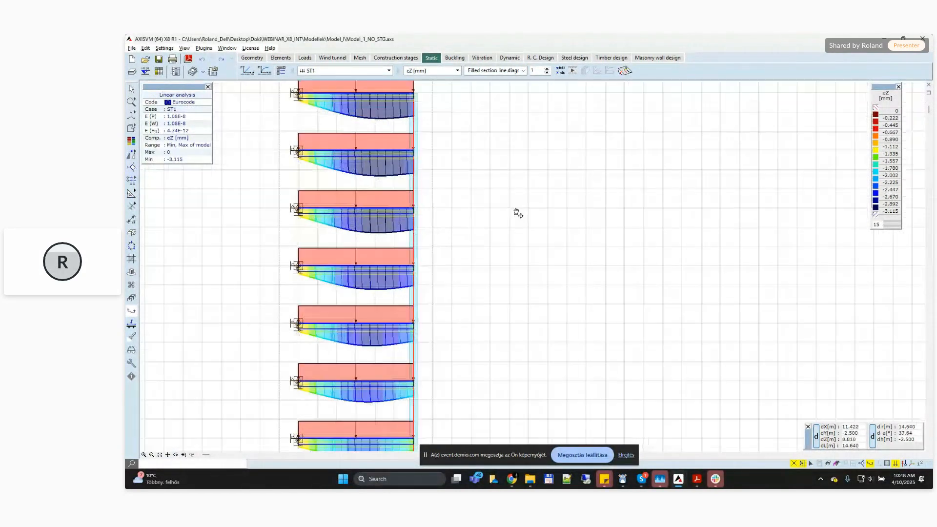
scroll(513, 200, "down", 2)
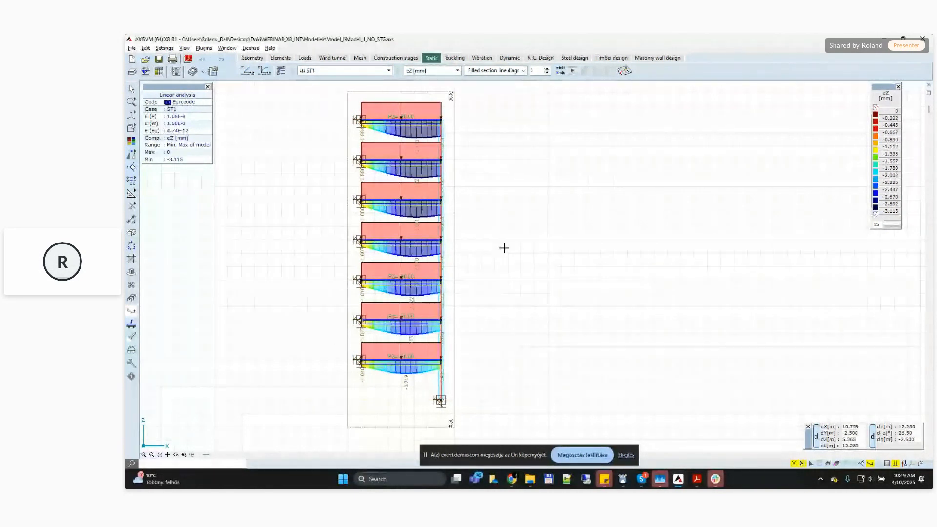
- Switch to the Model_1_STG_START.axs model and show the whole seven-storey structure in perspective
key("super+Left")
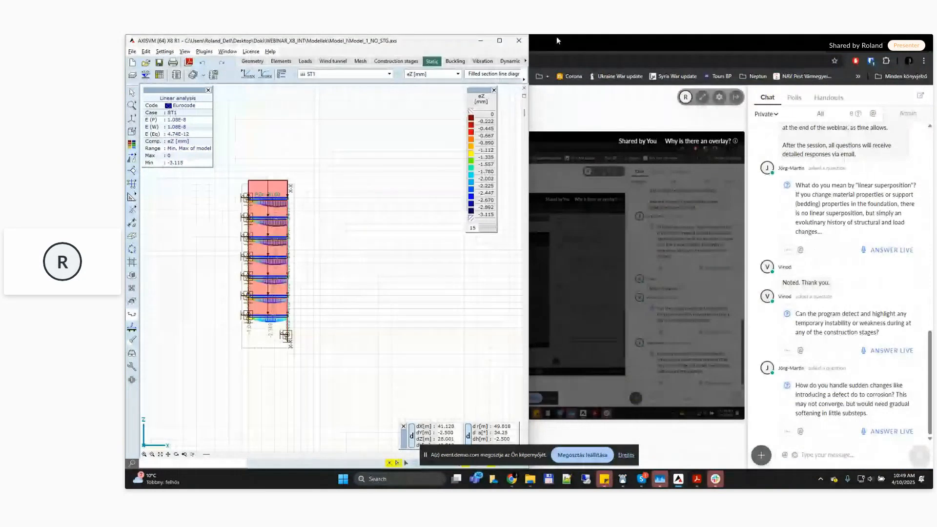
mouse_move(682, 482)
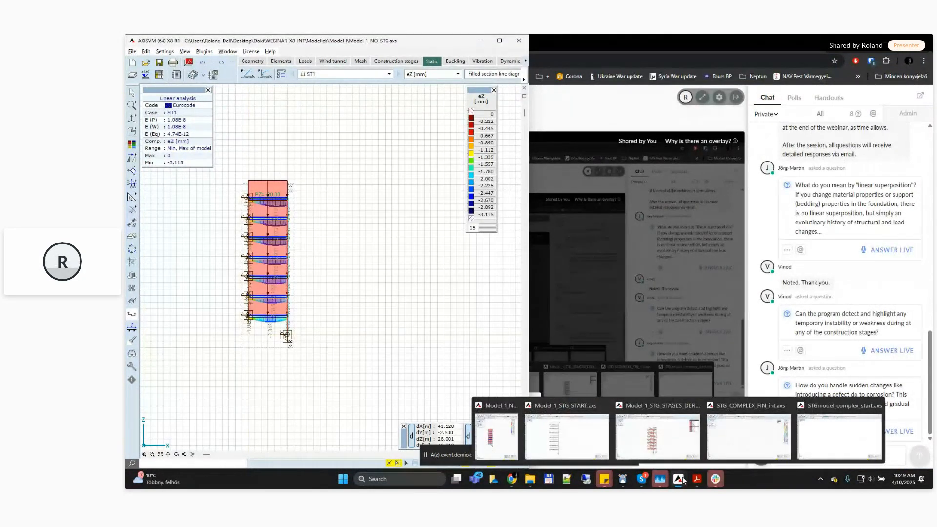
left_click(591, 425)
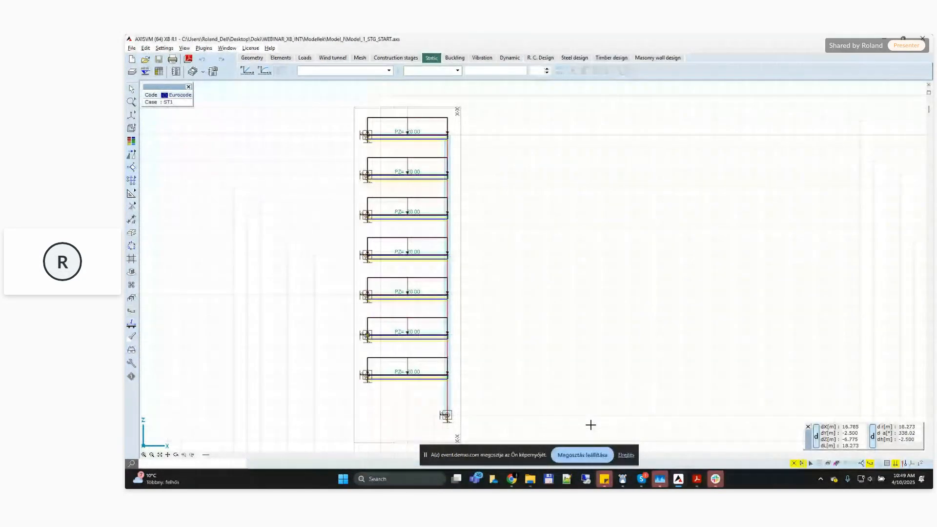
middle_click_drag(544, 241, 527, 257, "alt")
scroll(540, 252, "up", 2)
scroll(478, 278, "down", 1)
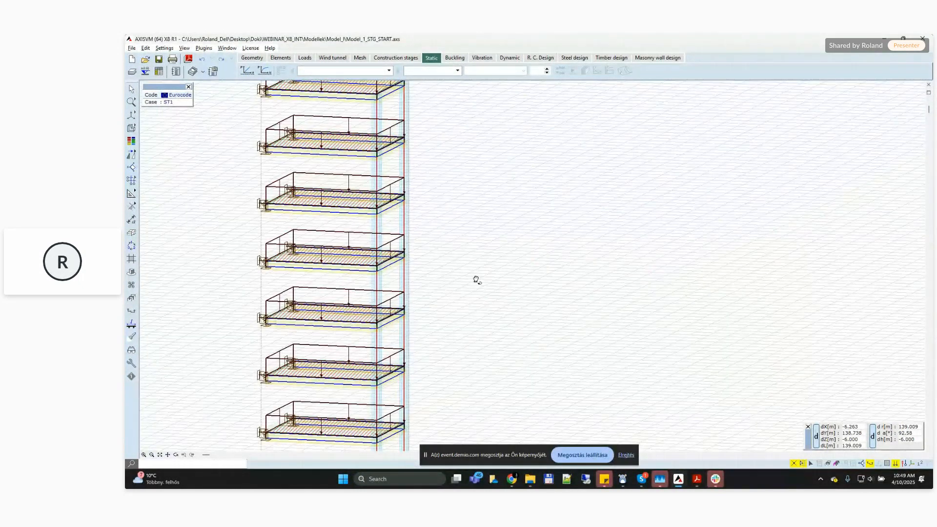
scroll(502, 249, "down", 1)
middle_click_drag(502, 249, 537, 238)
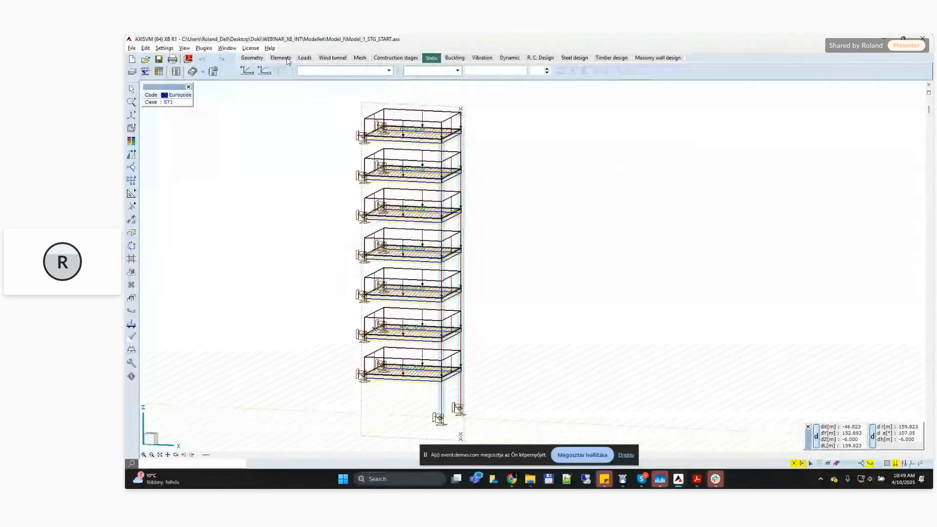
left_click(308, 59)
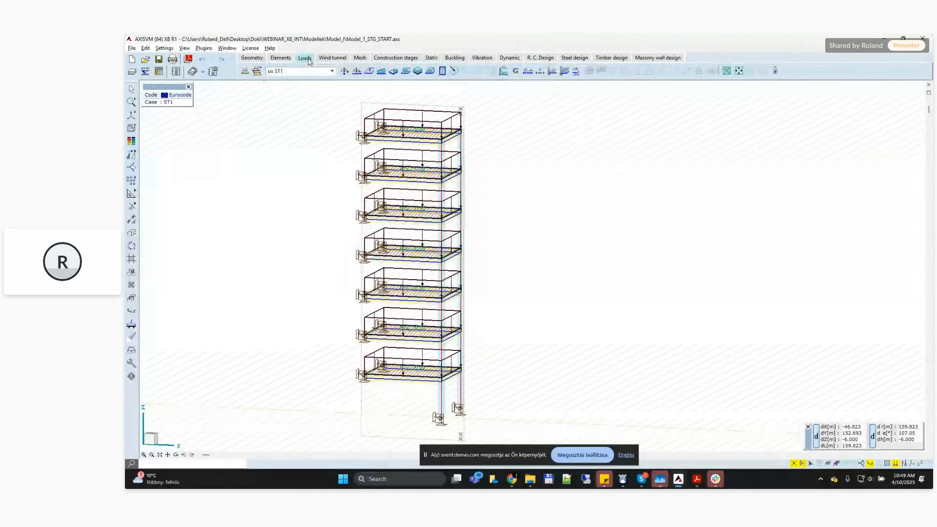
left_click(281, 59)
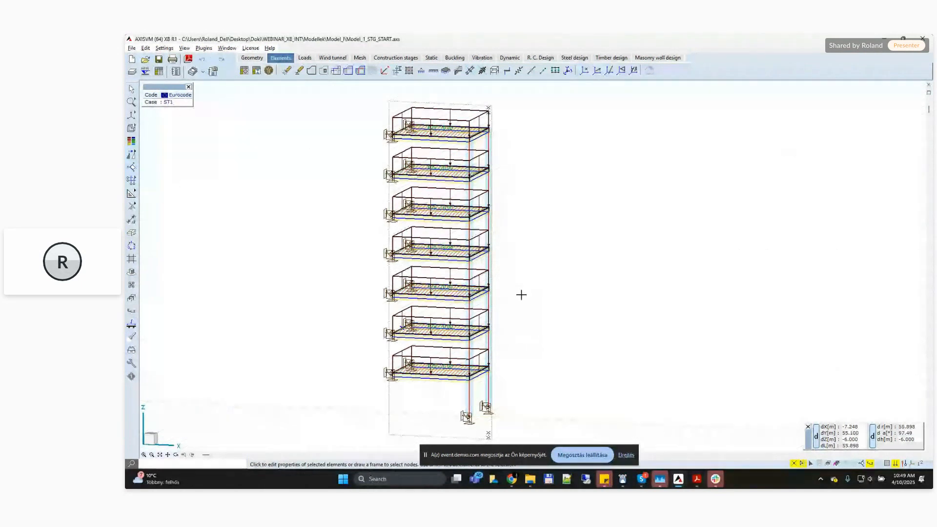
middle_click_drag(531, 267, 529, 262, "alt")
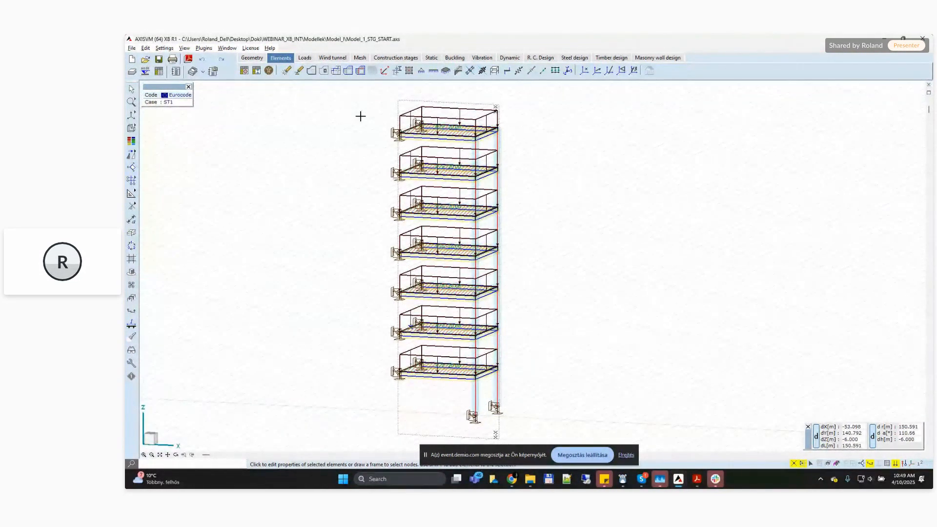
- Define seven construction stages named 1, 2, 3, 4, 5, 6 and 7
left_click(383, 59)
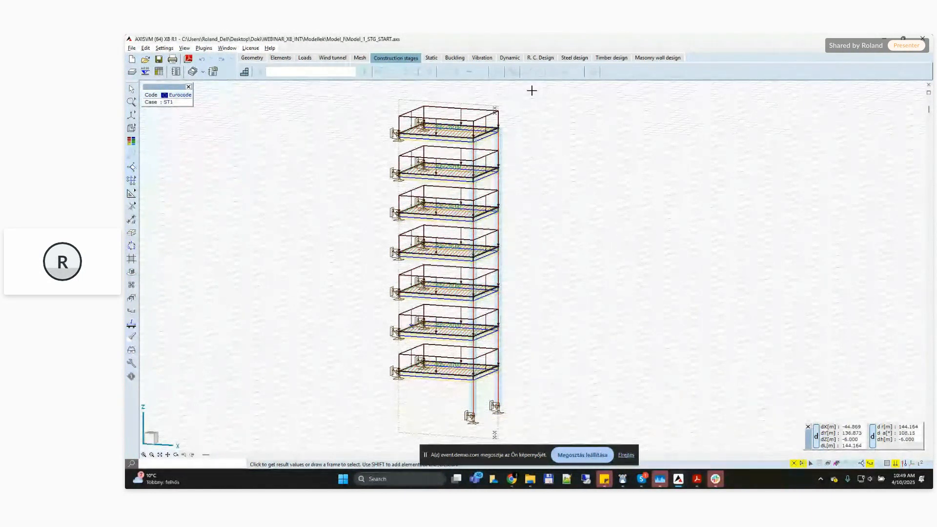
middle_click_drag(307, 121, 328, 185, "alt")
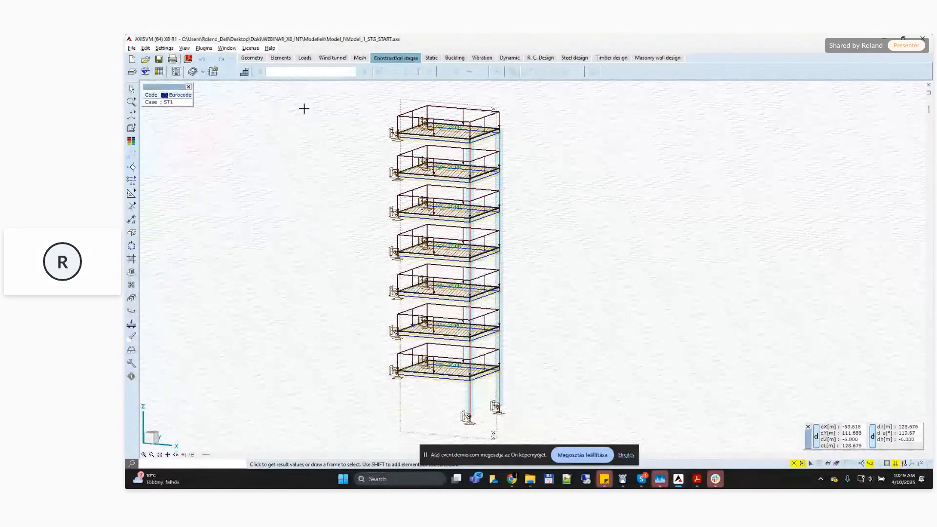
left_click(245, 73)
left_click_drag(520, 163, 466, 141)
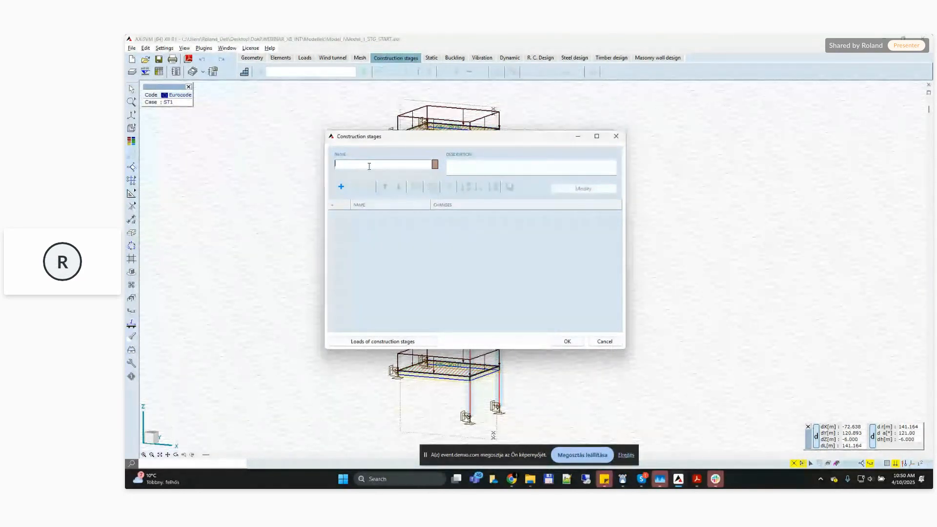
type("1")
left_click(341, 186)
type("2")
left_click(341, 186)
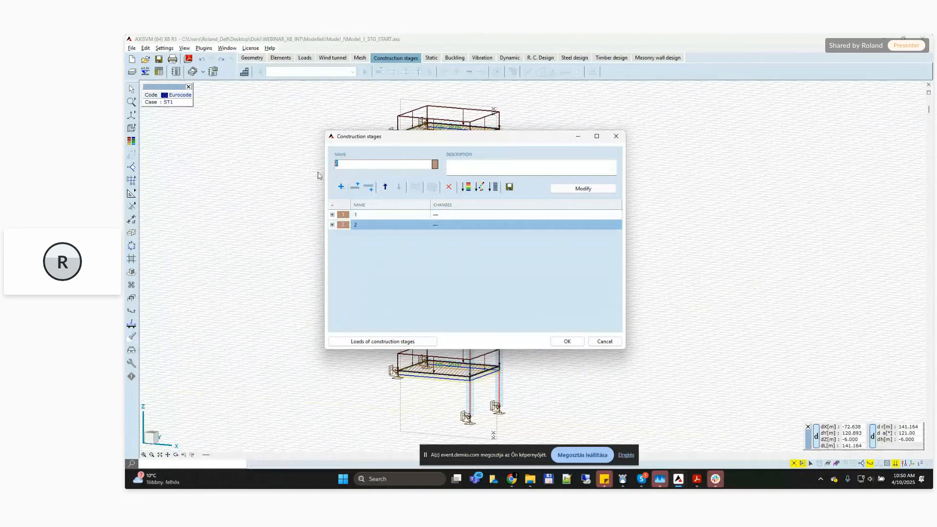
type("3")
left_click(341, 186)
type("4")
left_click(341, 186)
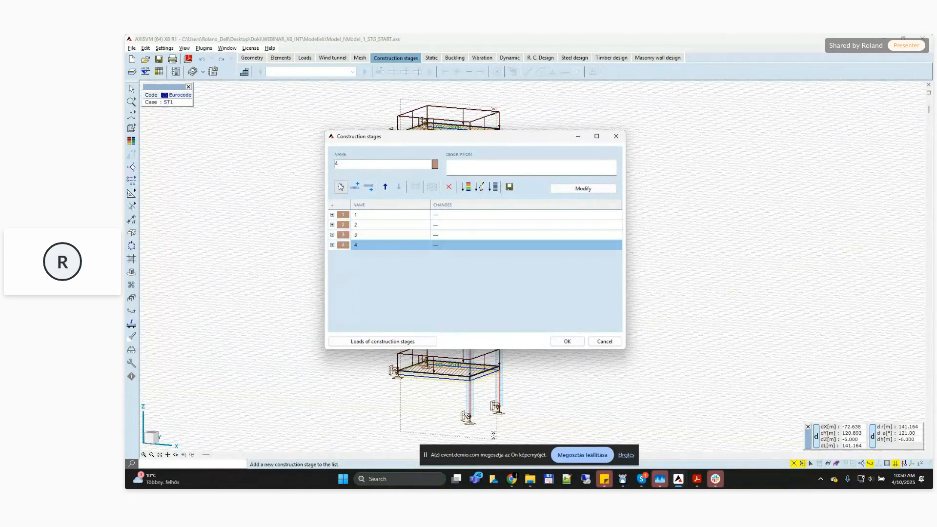
left_click(341, 186)
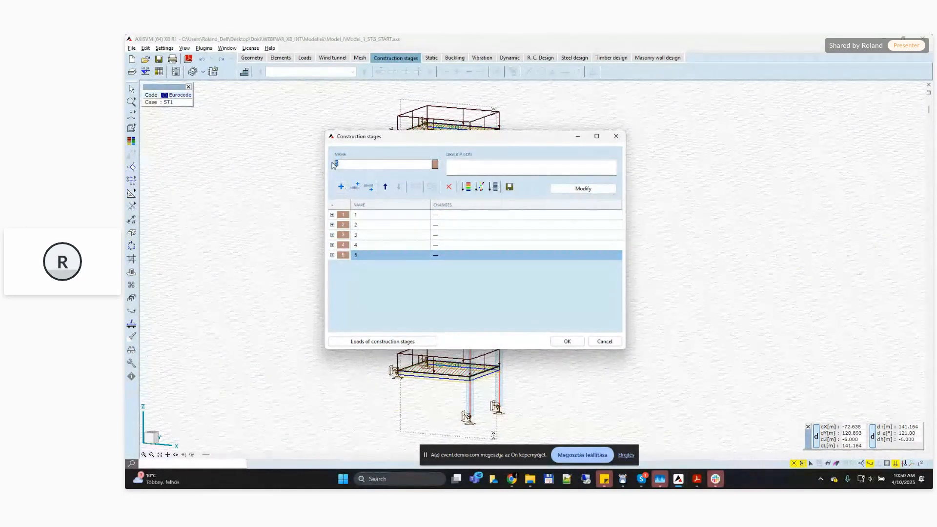
type("6")
left_click(341, 186)
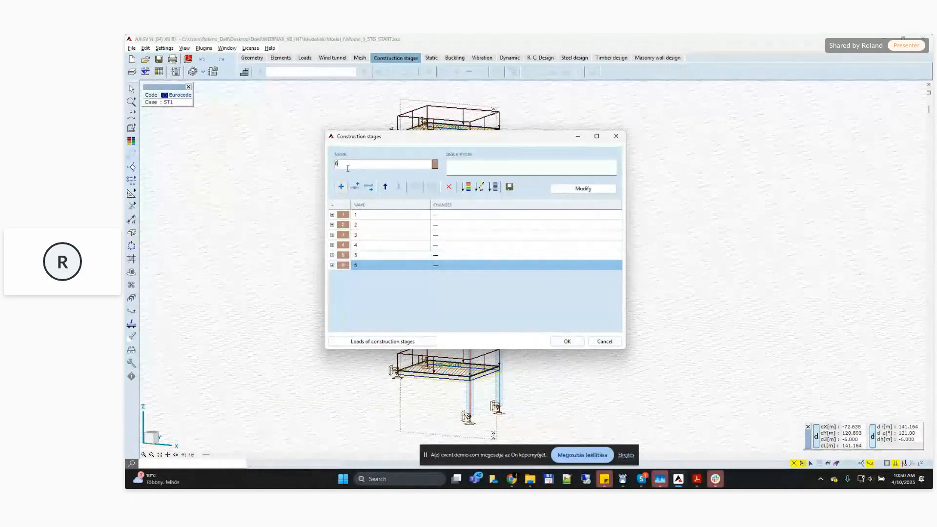
type("7")
left_click(341, 186)
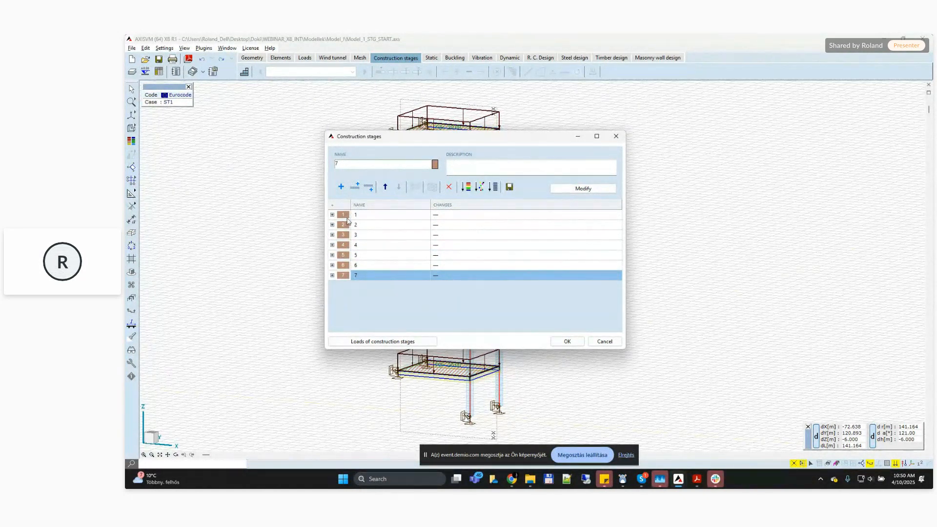
- Inspect the permanent loads, temporary loads and initial state settings of construction stage 1
left_click(332, 216)
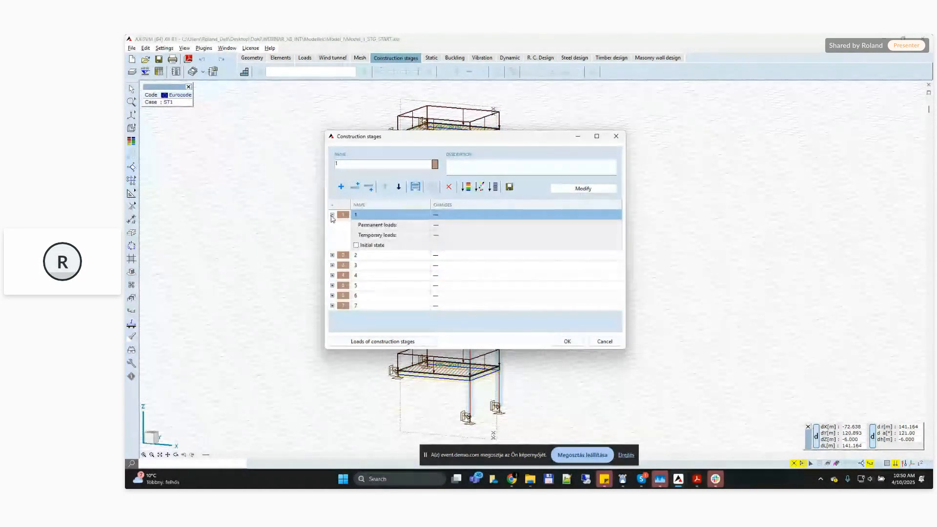
left_click(332, 216)
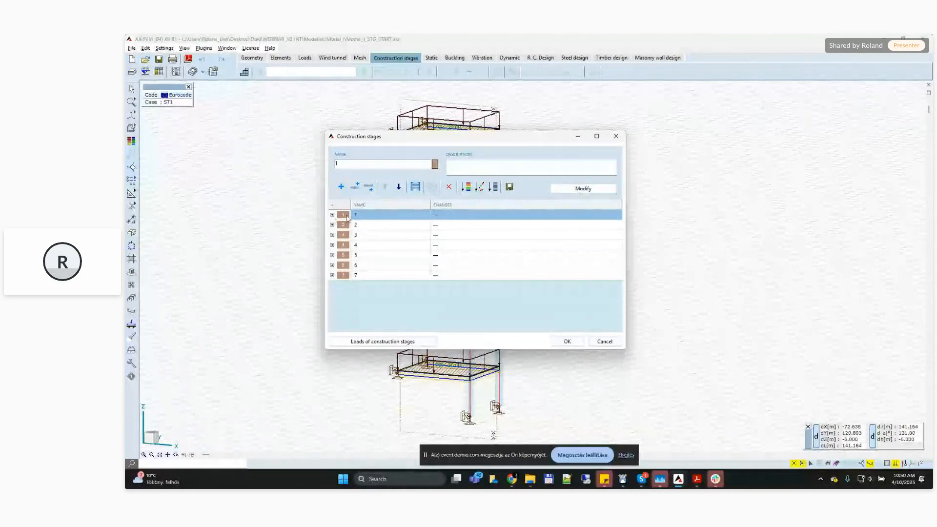
left_click(333, 215)
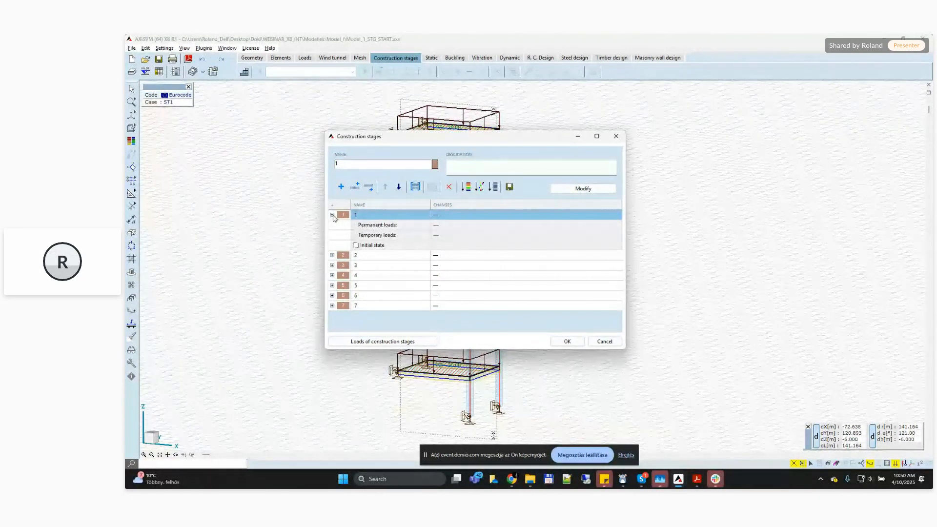
left_click(332, 215)
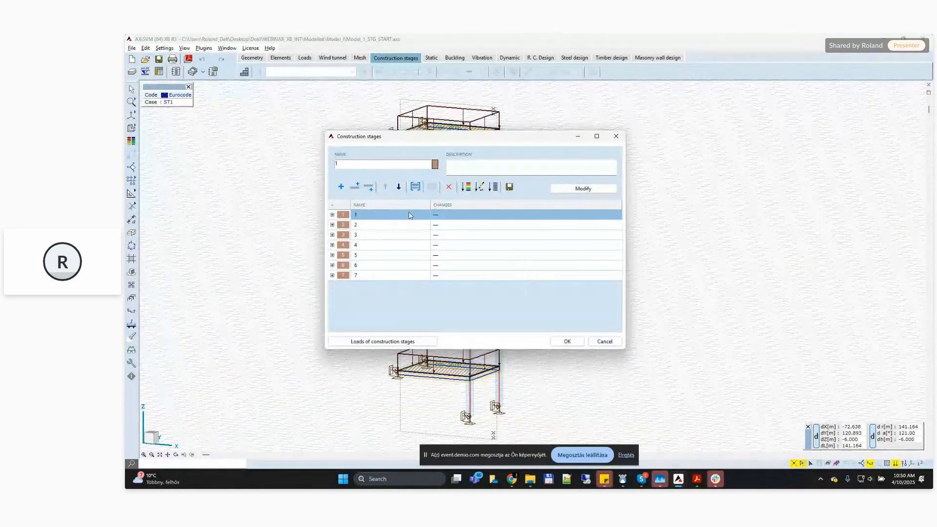
- Color the seven construction stages with a shorter-arc gradient running from magenta to brown
left_click(466, 188)
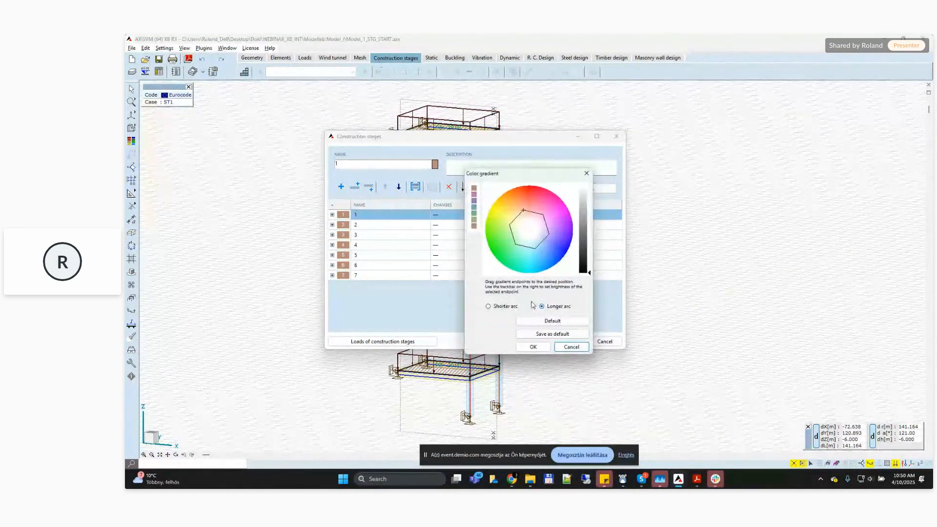
left_click(488, 307)
left_click_drag(523, 214, 557, 230)
left_click(533, 347)
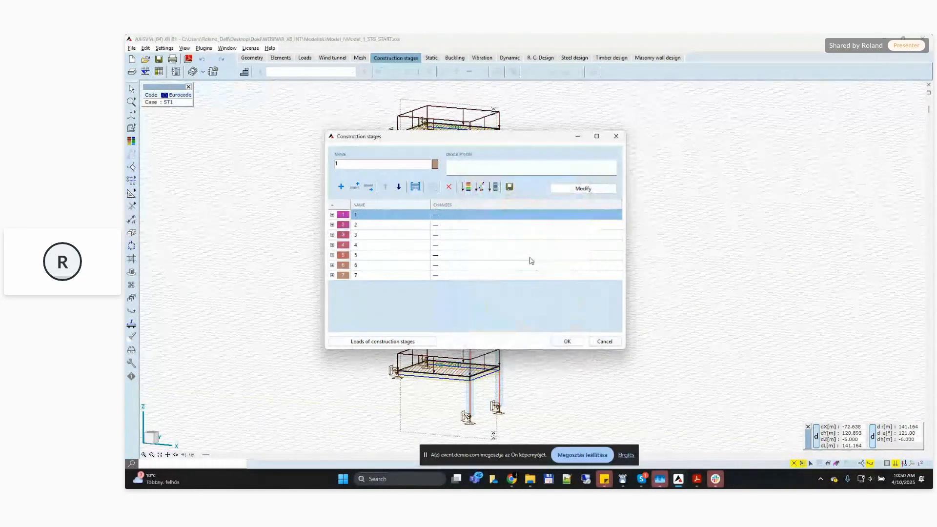
- Review the options for exporting stage 1 as a separate model without exporting, and accept the defined construction stages
left_click(508, 187)
left_click_drag(514, 225, 542, 255)
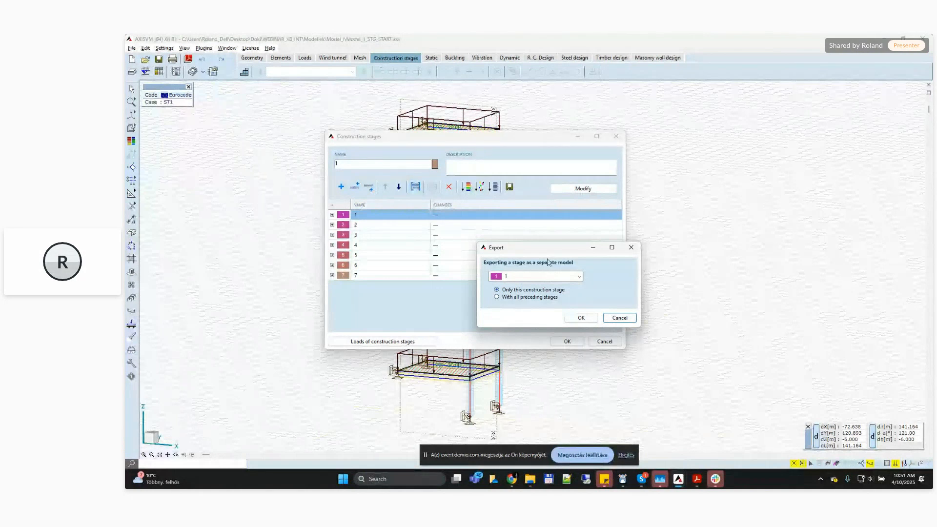
left_click_drag(545, 252, 496, 231)
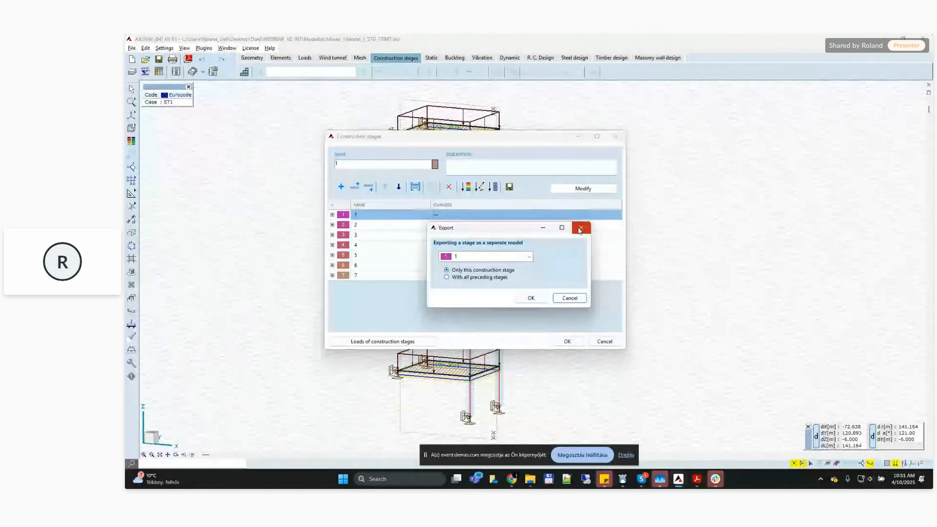
left_click(579, 229)
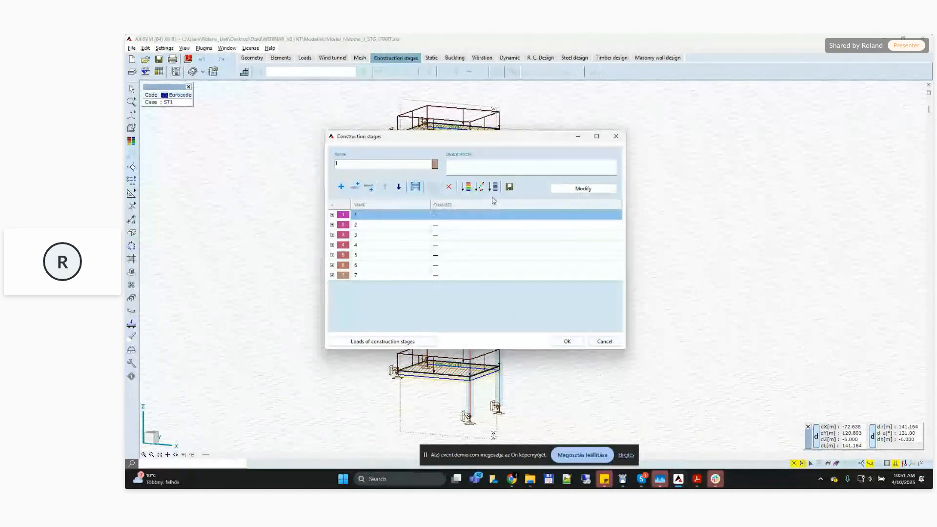
left_click(567, 342)
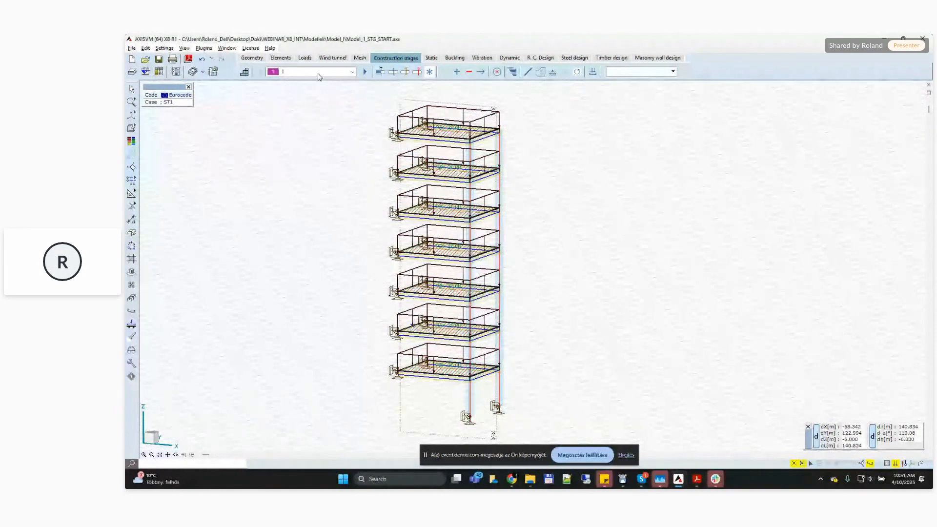
- Build the lowest storey's slab, beams, columns and supports in construction stage 1
left_click(317, 73)
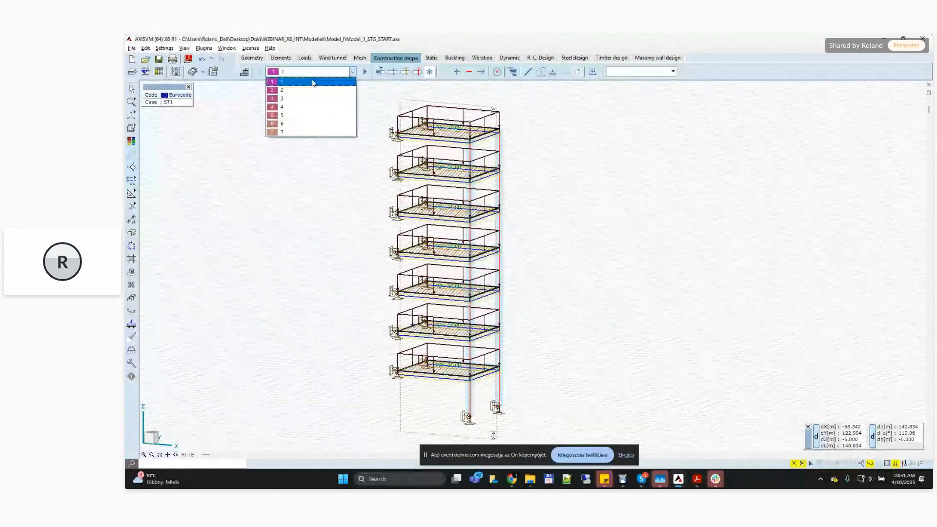
left_click(330, 79)
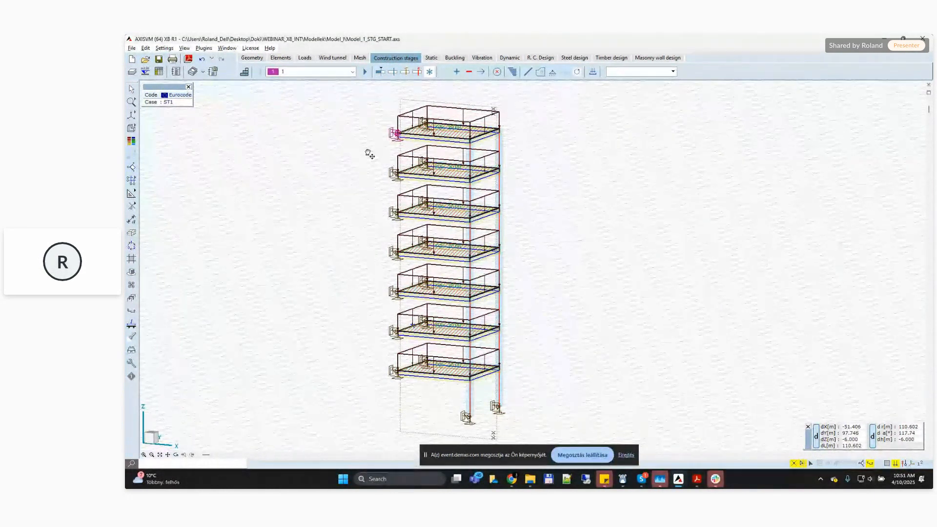
middle_click_drag(369, 154, 346, 146)
middle_click_drag(419, 125, 566, 237, "shift")
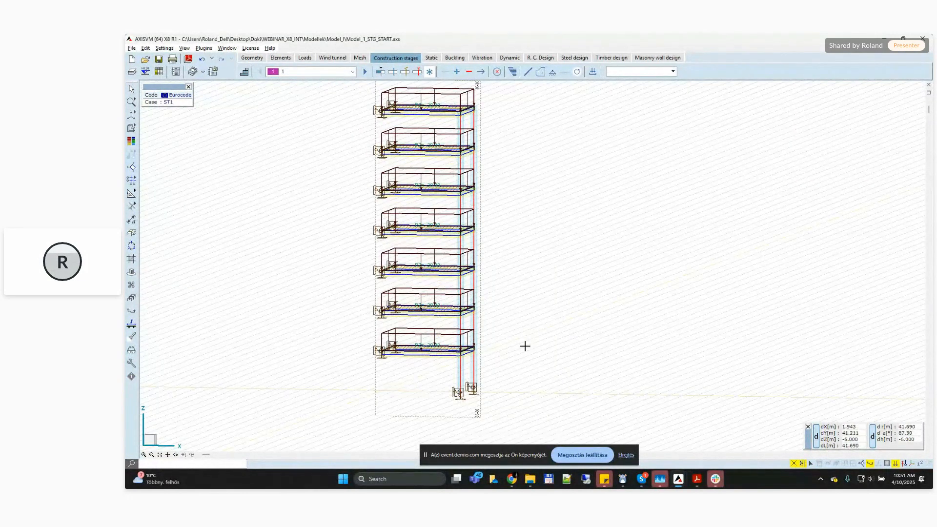
middle_click_drag(526, 372, 525, 360)
left_click_drag(514, 400, 355, 319)
middle_click_drag(530, 338, 446, 363, "alt")
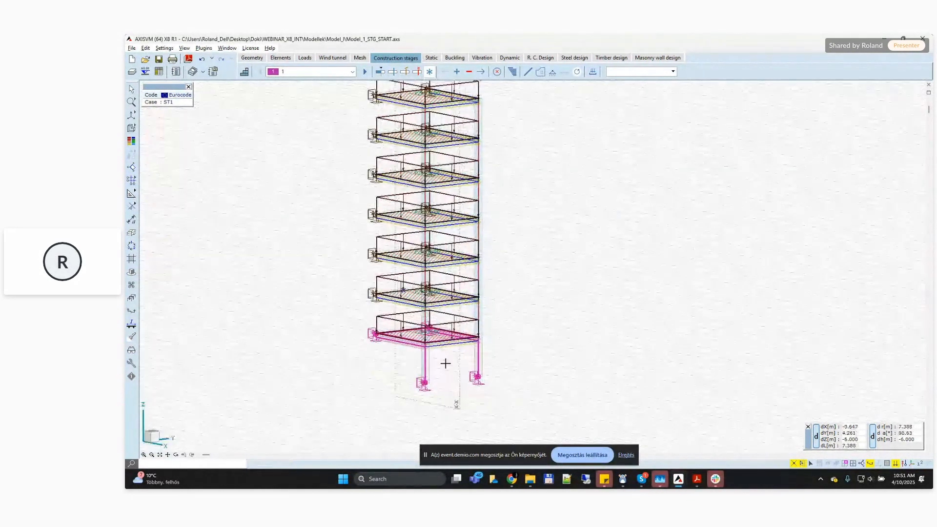
middle_click_drag(359, 274, 420, 285, "alt")
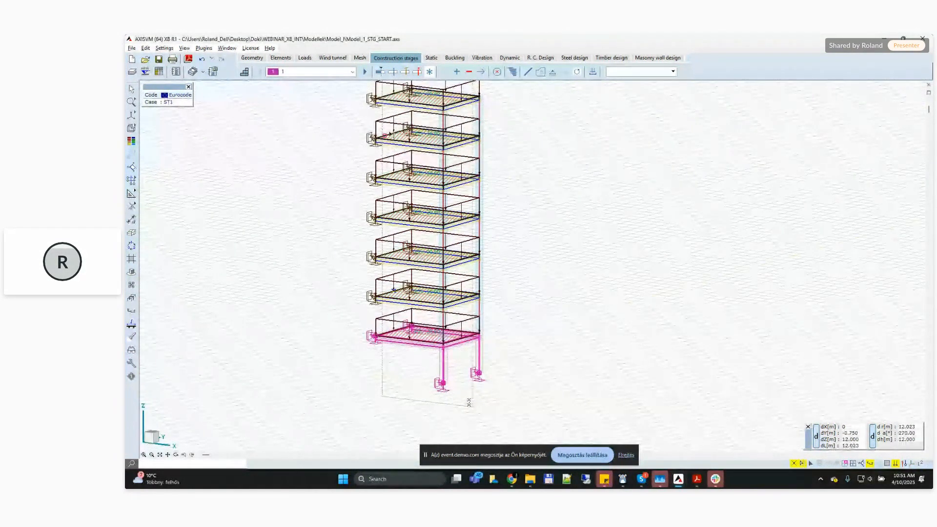
left_click(456, 72)
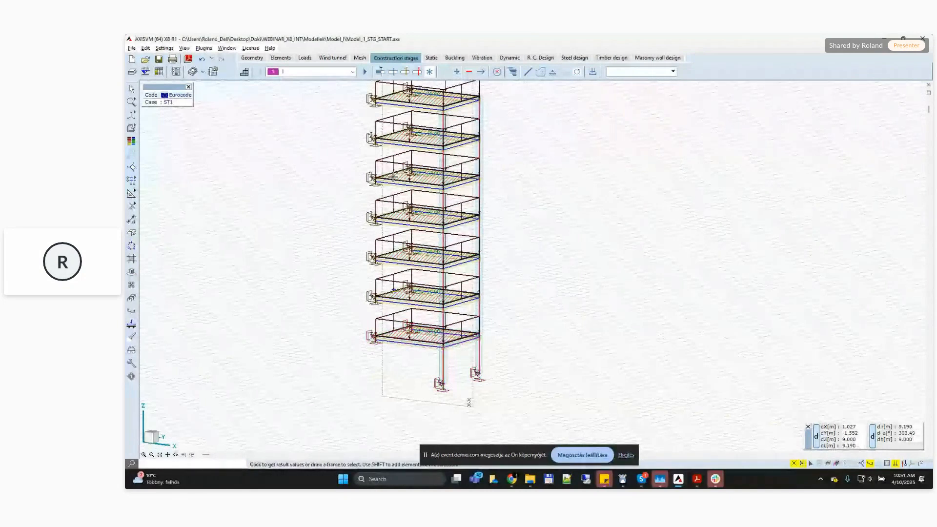
- Compare the master model with only the elements present in construction stage 1
left_click(429, 72)
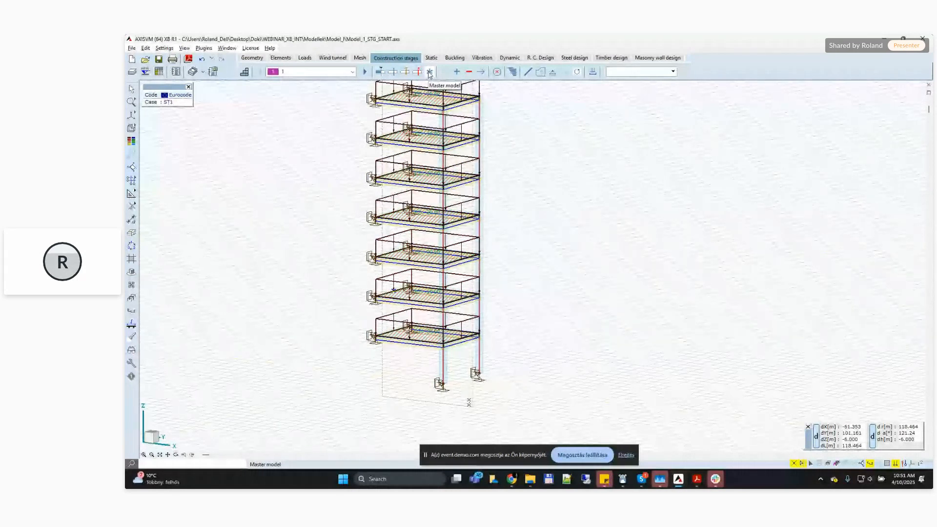
left_click(382, 75)
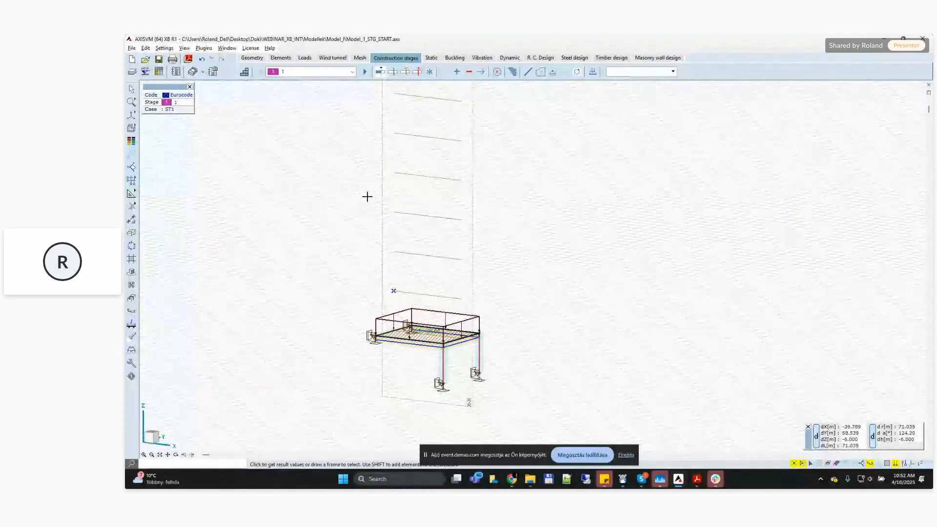
middle_click_drag(357, 196, 381, 209, "alt")
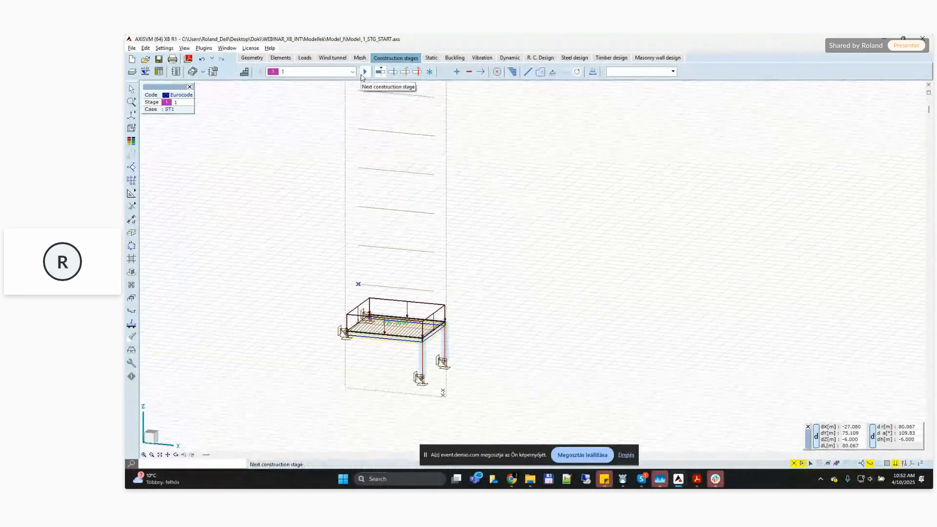
- Build the second storey's slab, beams, columns and supports in construction stage 2, selecting them from the master model
left_click(364, 73)
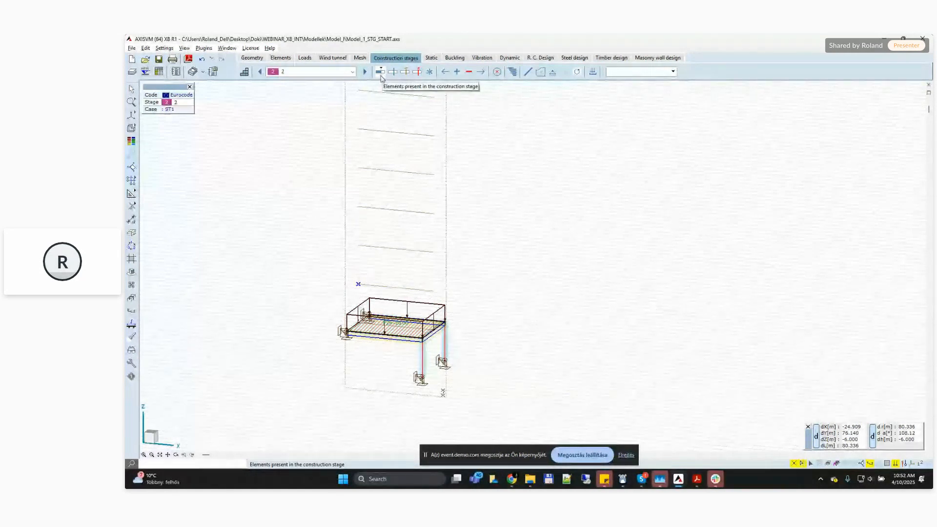
left_click(430, 72)
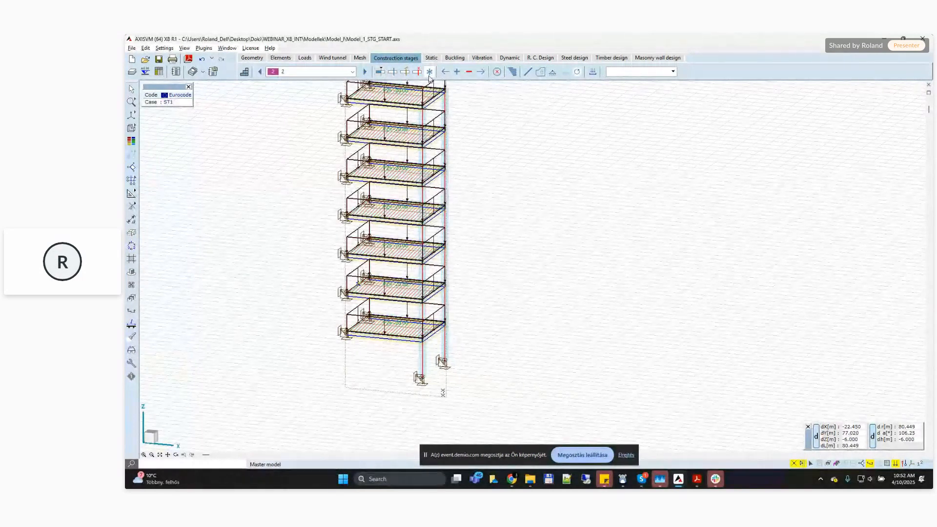
scroll(511, 292, "up", 1)
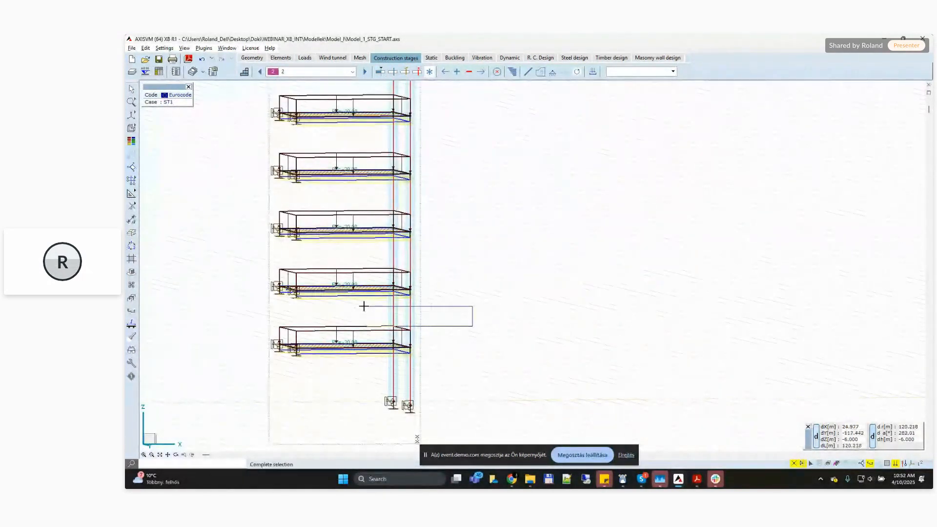
left_click_drag(359, 309, 257, 266)
middle_click_drag(381, 292, 341, 246, "alt")
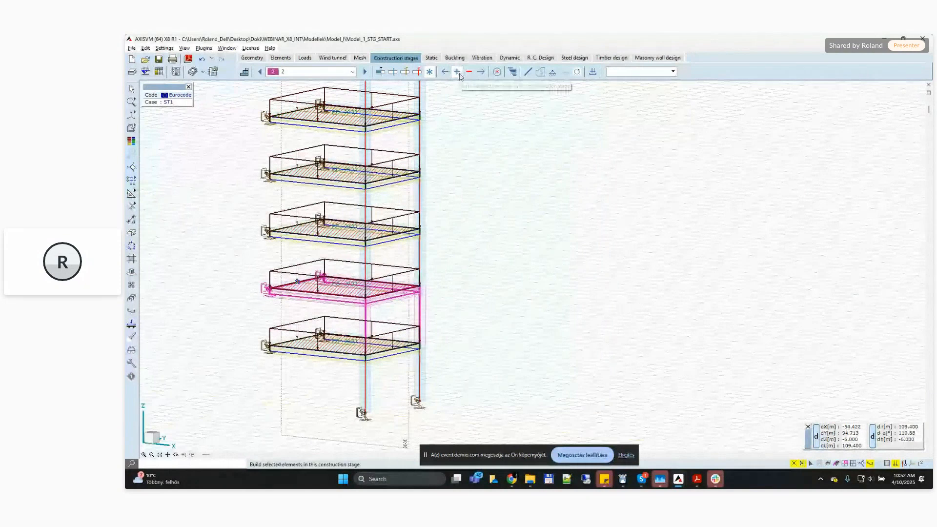
left_click(459, 72)
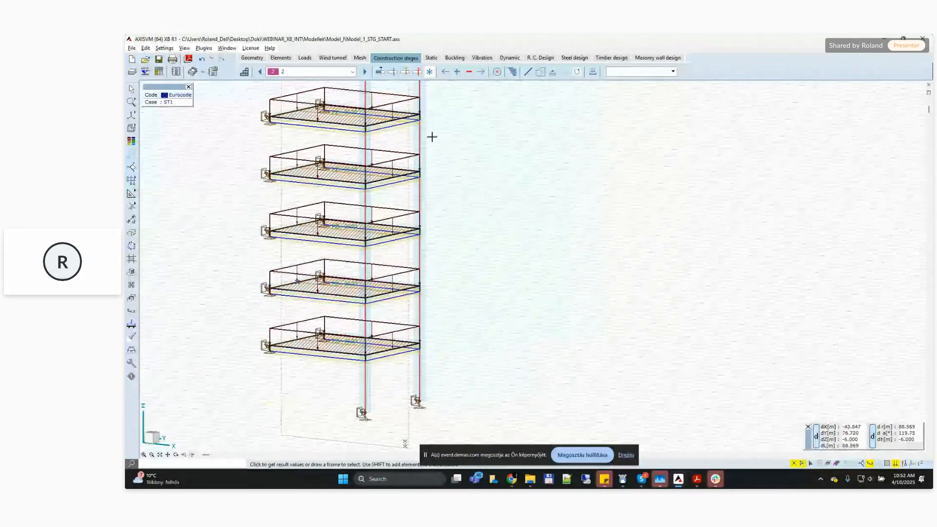
- Go through the first construction stages to check which elements are present in each
left_click(365, 72)
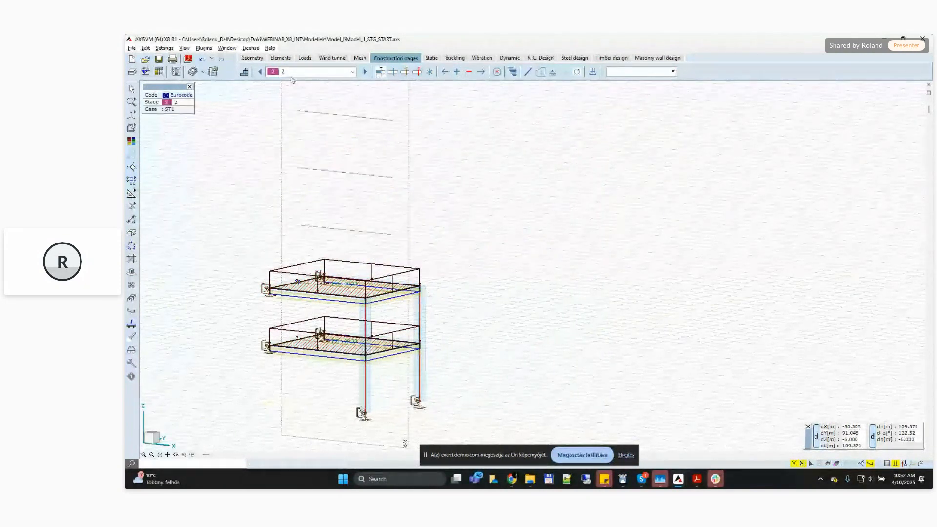
left_click(365, 73)
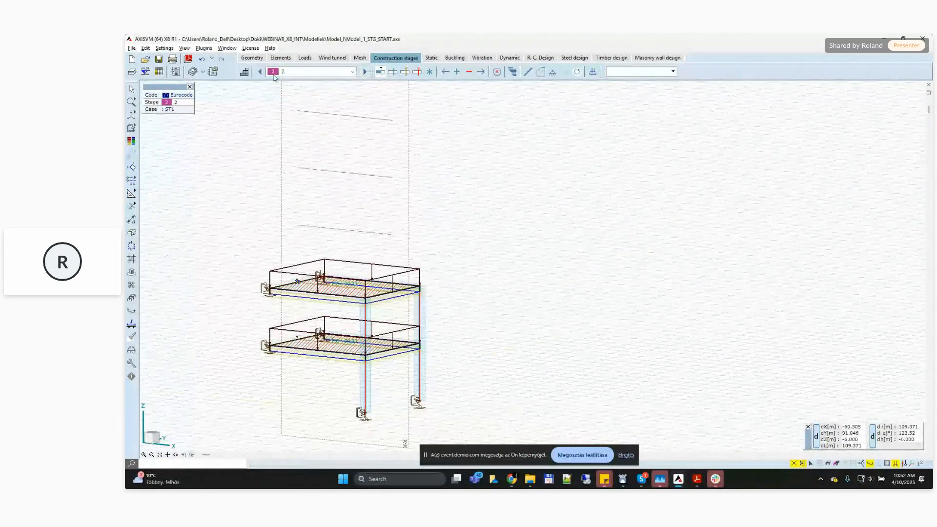
left_click(365, 72)
left_click(367, 72)
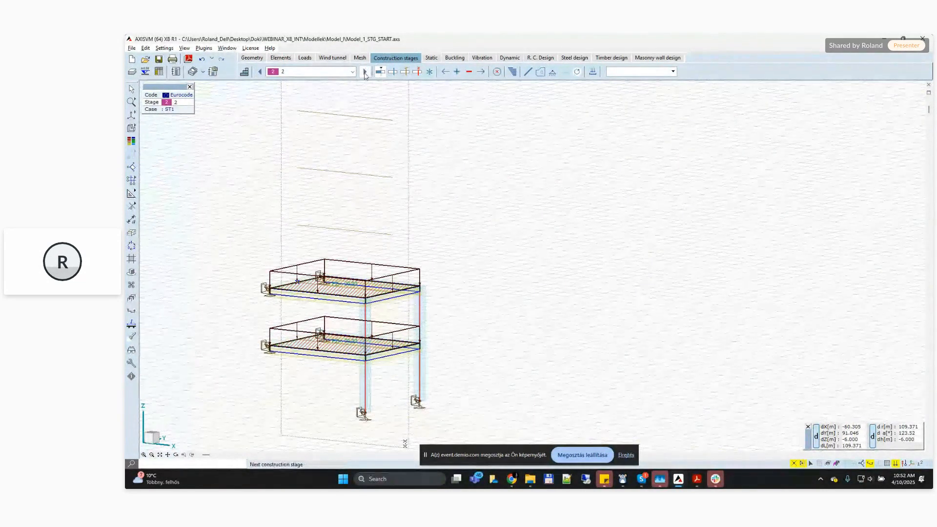
left_click(353, 72)
left_click(300, 84)
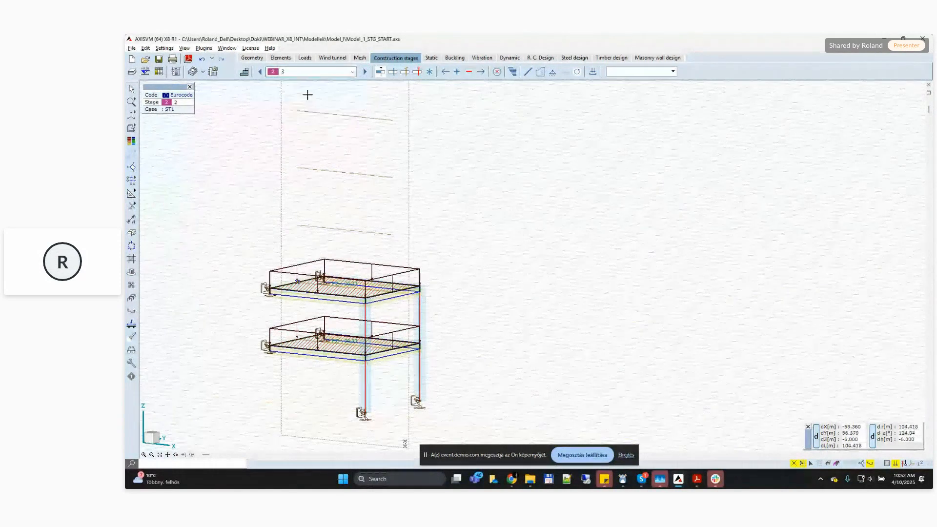
- Build the third storey's slab, beams, columns and supports in construction stage 3, selecting them from the master model
left_click(430, 73)
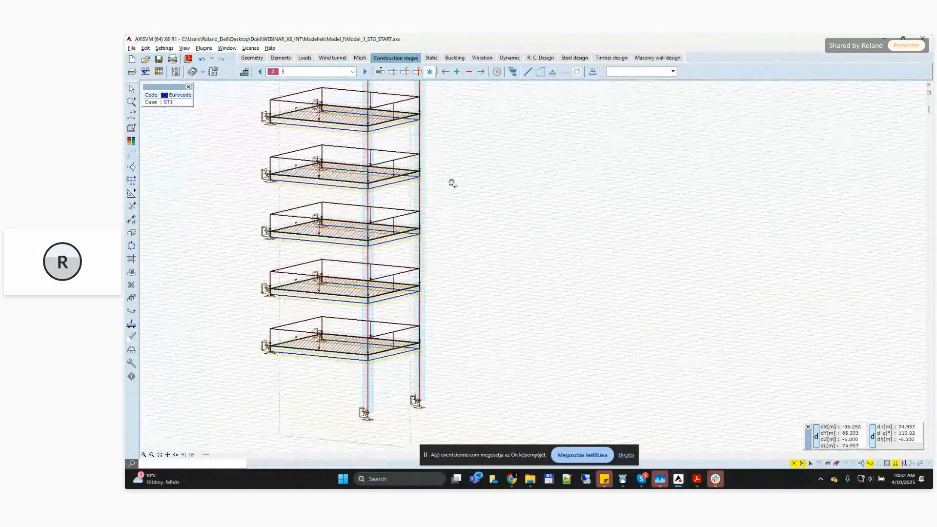
left_click_drag(369, 256, 254, 194)
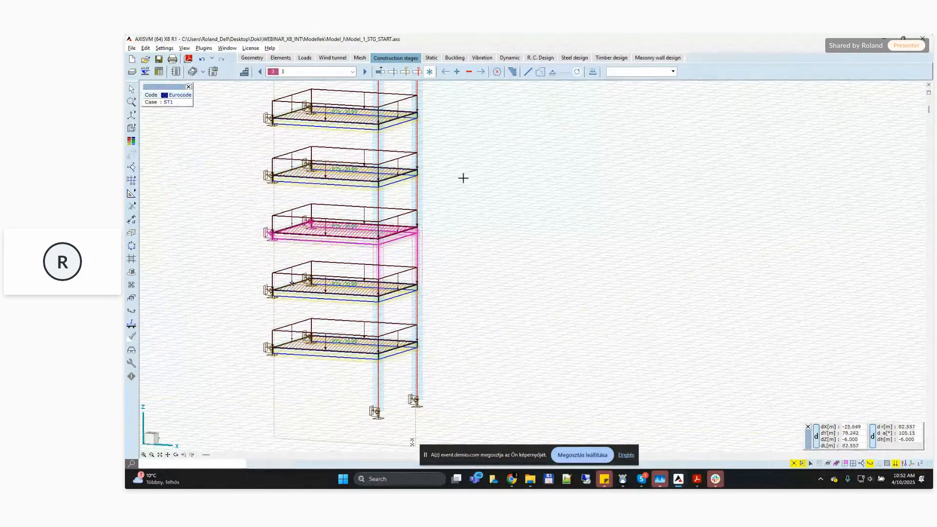
left_click(458, 75)
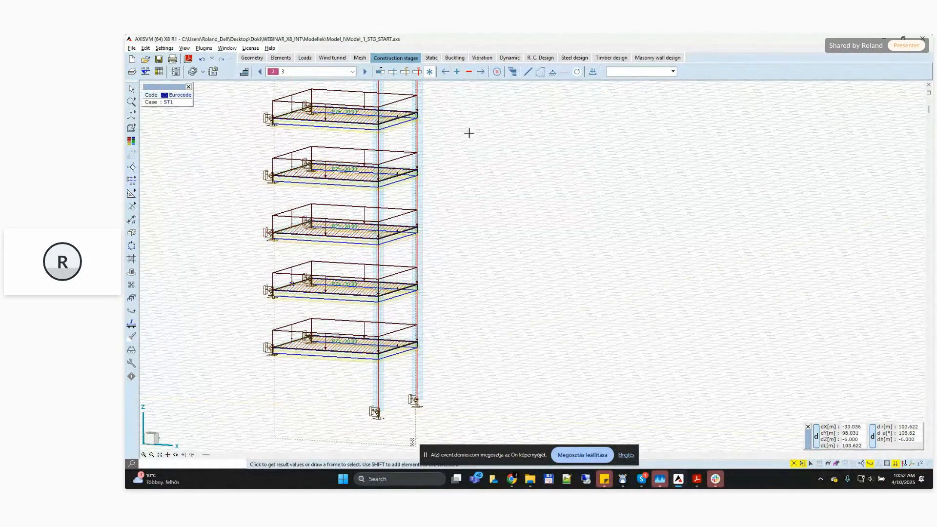
- Examine the elements built in stages 1 to 3, the elements modified in stage 2, and the list of stages
left_click(392, 71)
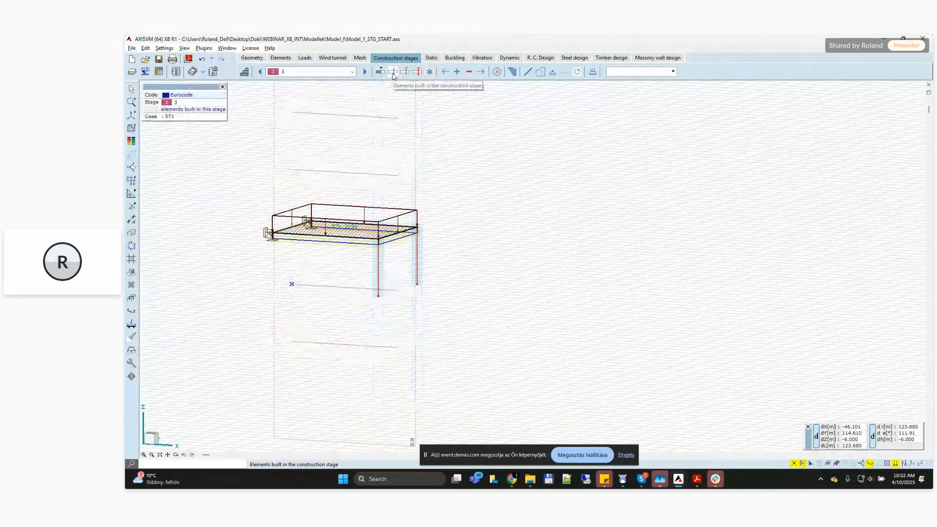
left_click(260, 71)
left_click(260, 71)
left_click(365, 72)
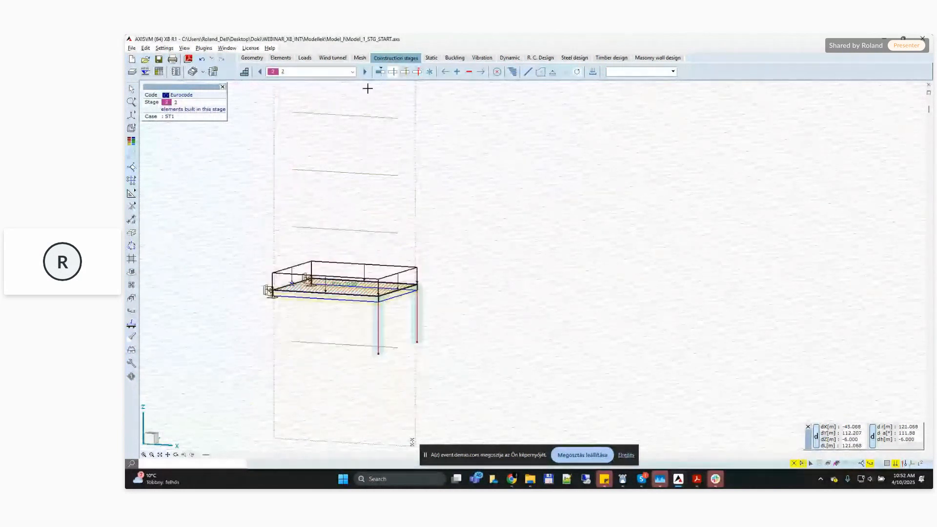
left_click(406, 73)
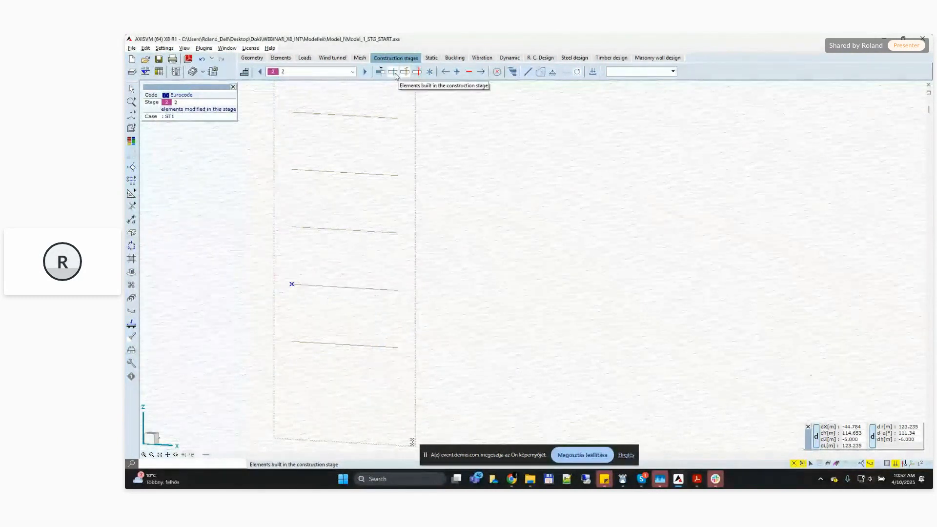
left_click(393, 73)
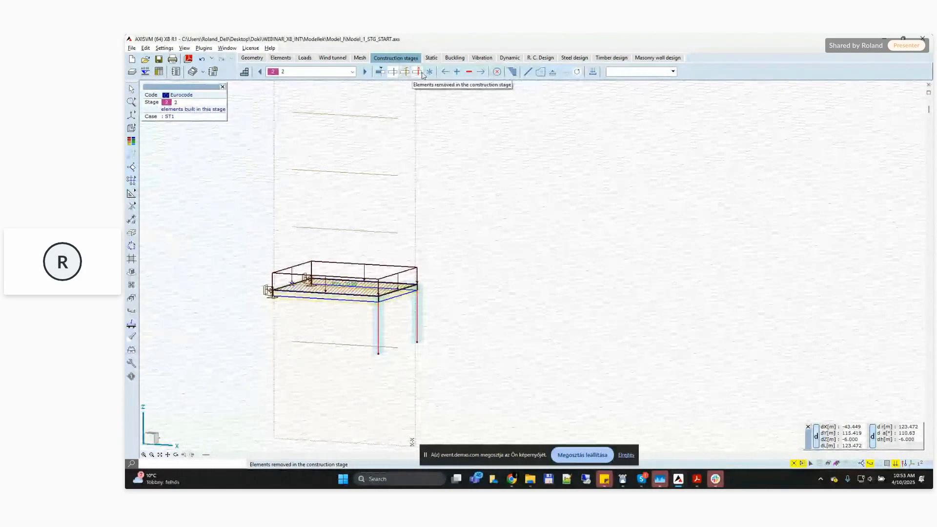
left_click(345, 73)
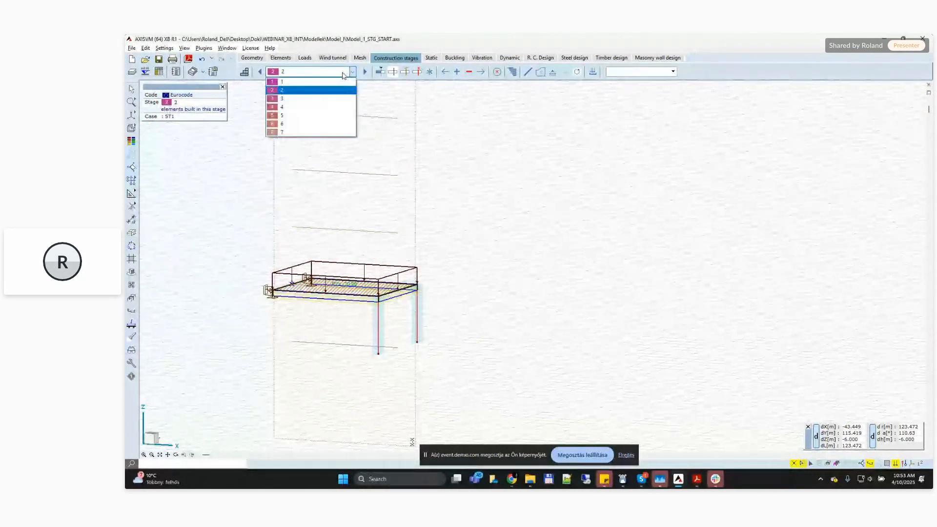
left_click(320, 73)
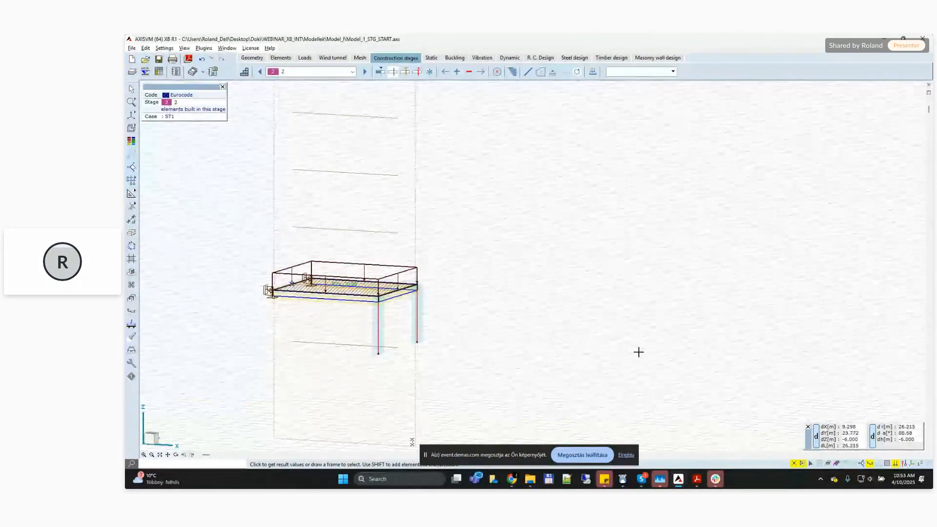
- Switch to the prepared model Model_1_STG_STAGES_DEFINED.axs and view its storeys
mouse_move(678, 479)
mouse_move(664, 449)
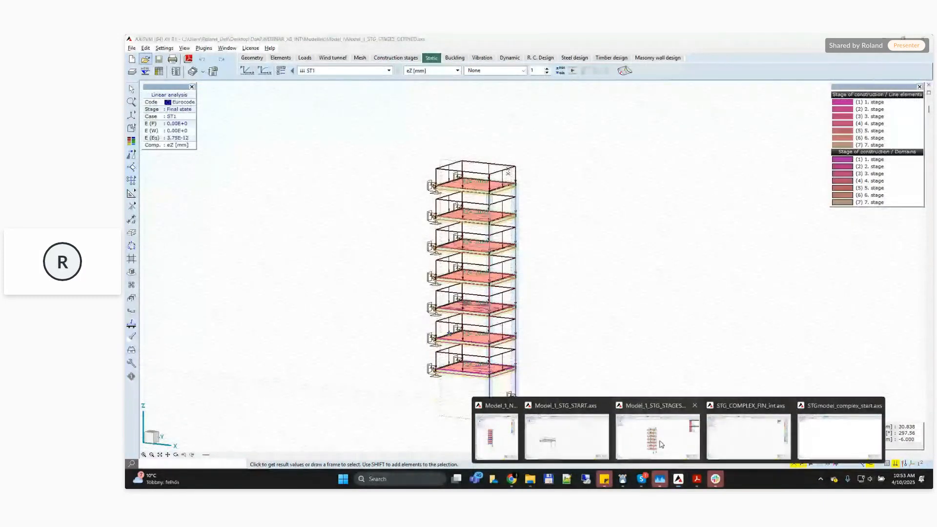
left_click(660, 442)
middle_click_drag(584, 277, 598, 243, "alt")
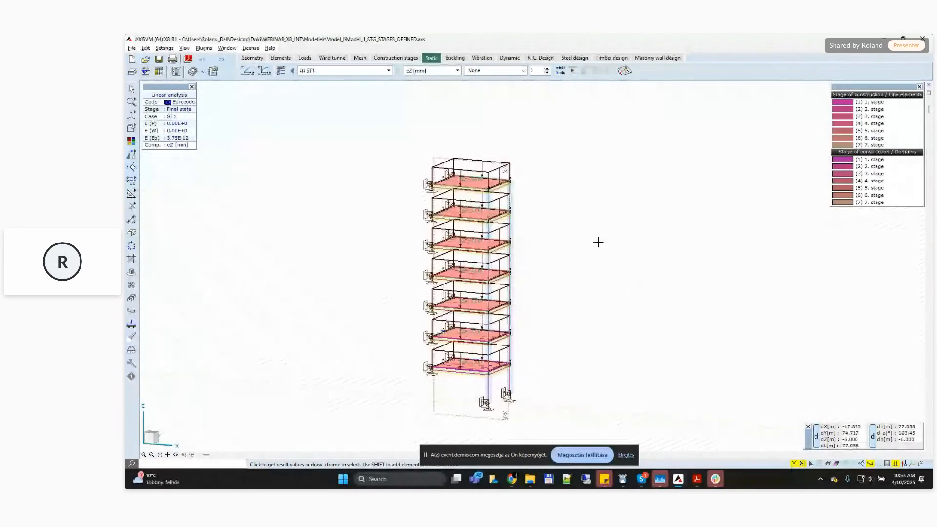
middle_click_drag(400, 154, 334, 137)
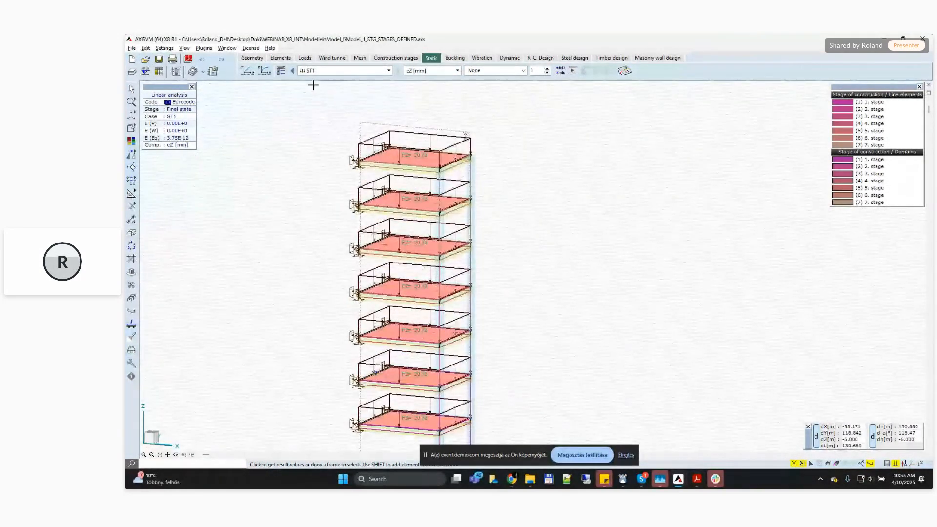
- Review the seven defined construction stages and the element changes listed for each of them
left_click(396, 58)
left_click(323, 72)
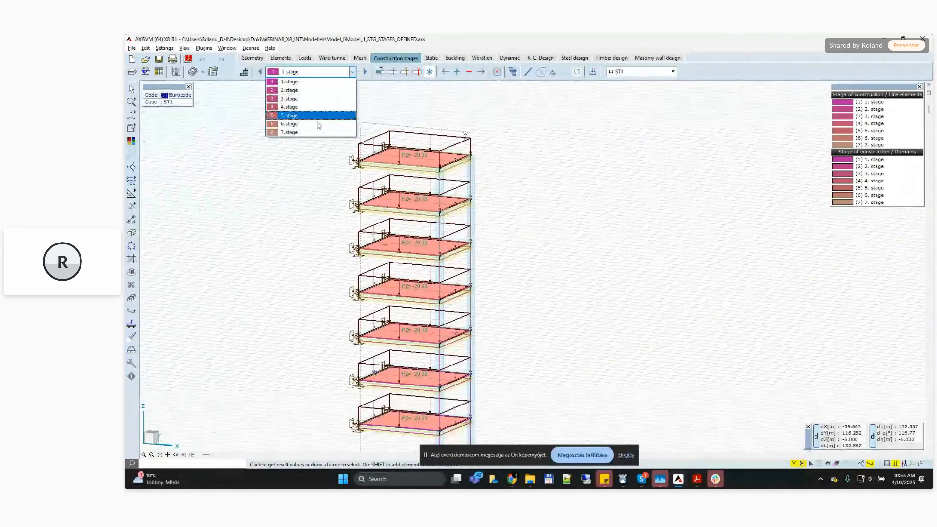
left_click(318, 73)
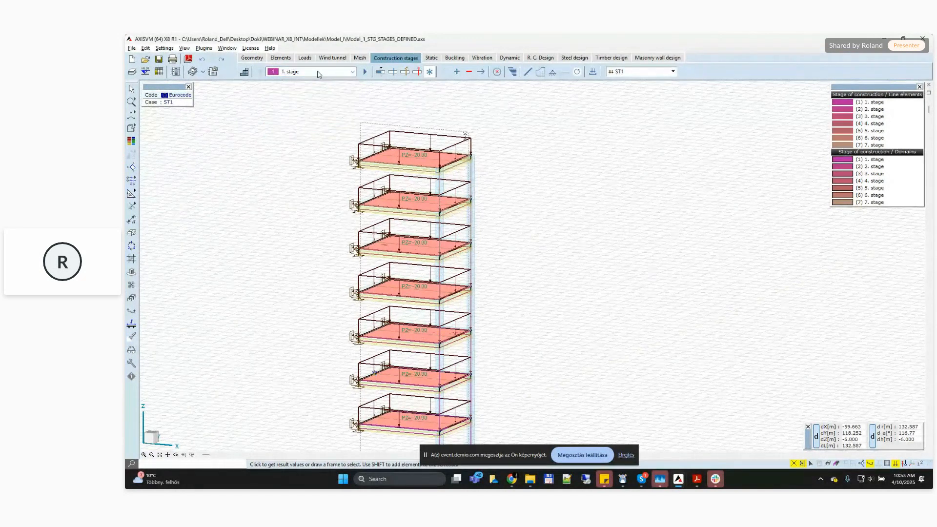
left_click(244, 71)
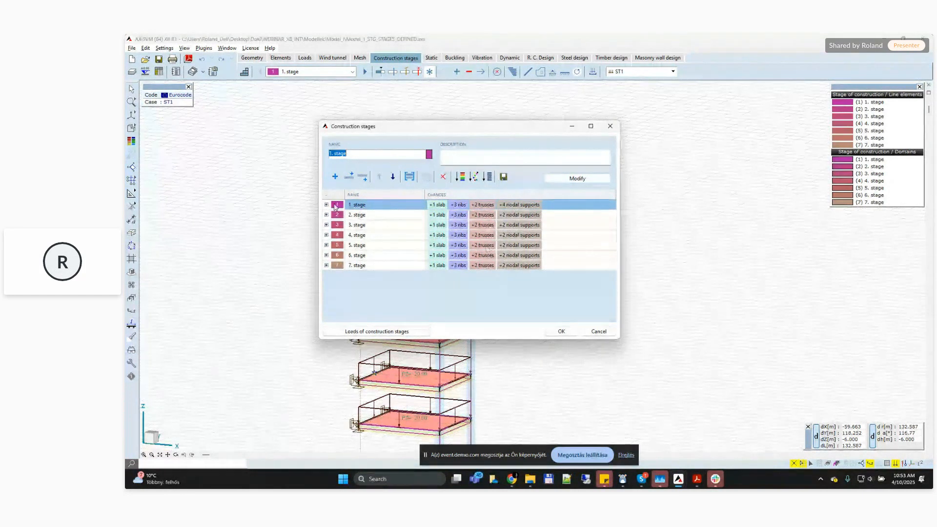
left_click(561, 331)
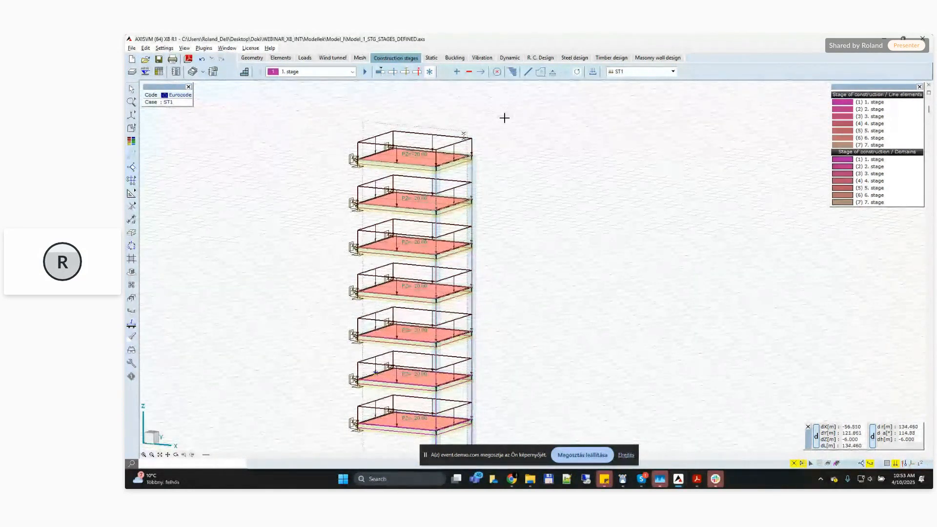
- Set load case ST1 as a permanent load in all seven construction stages
left_click(593, 73)
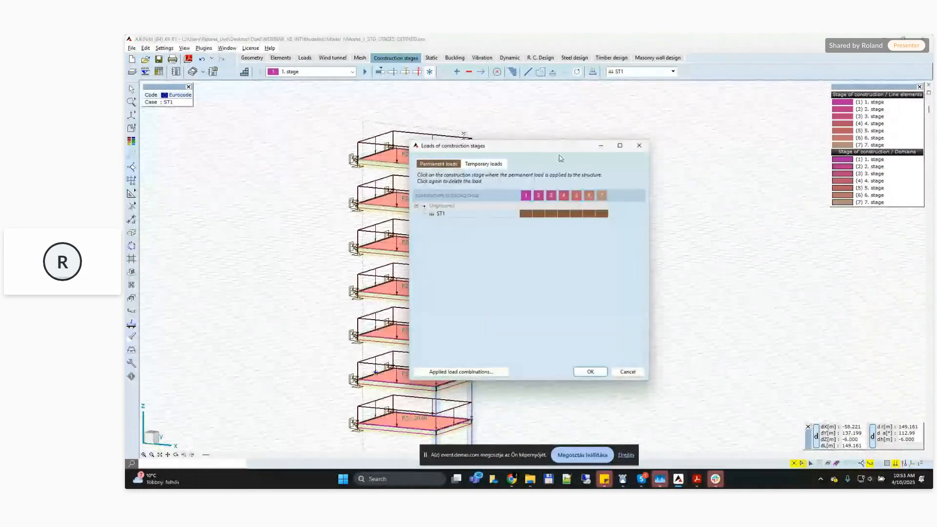
left_click(527, 215)
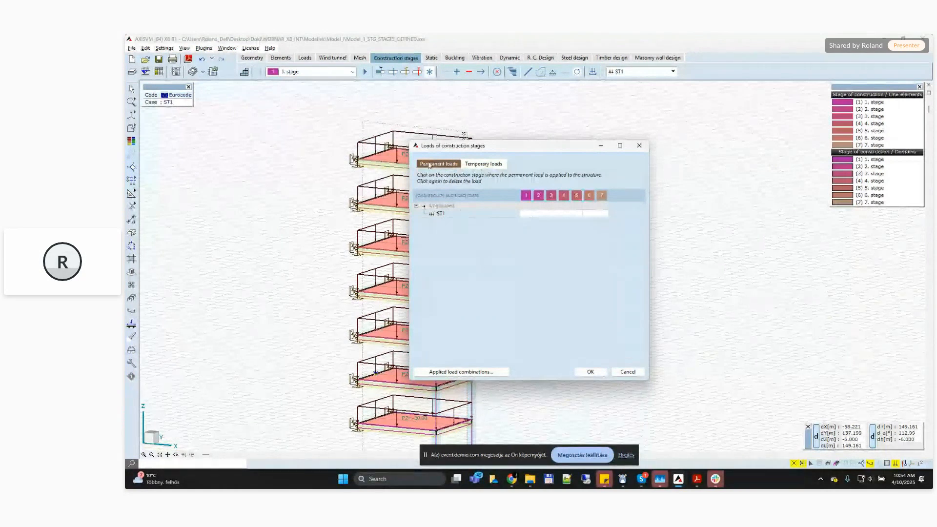
left_click(529, 215)
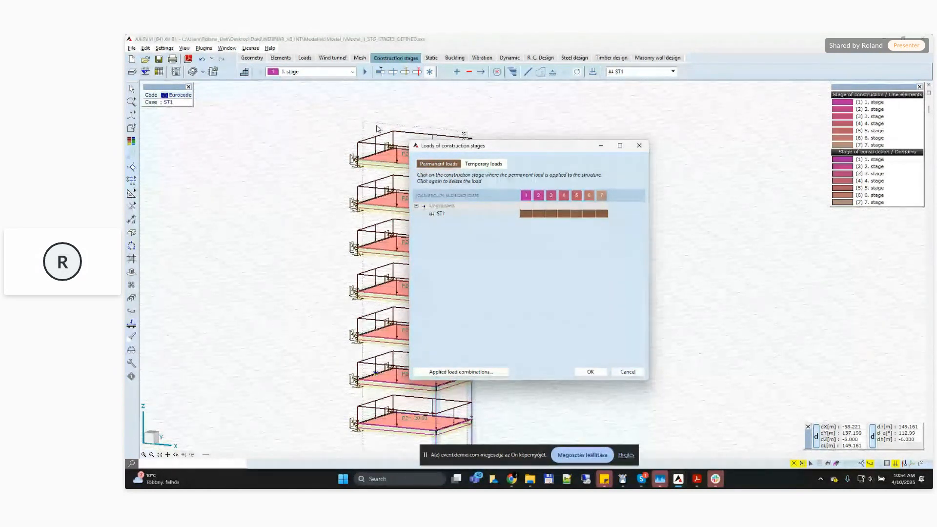
left_click(590, 372)
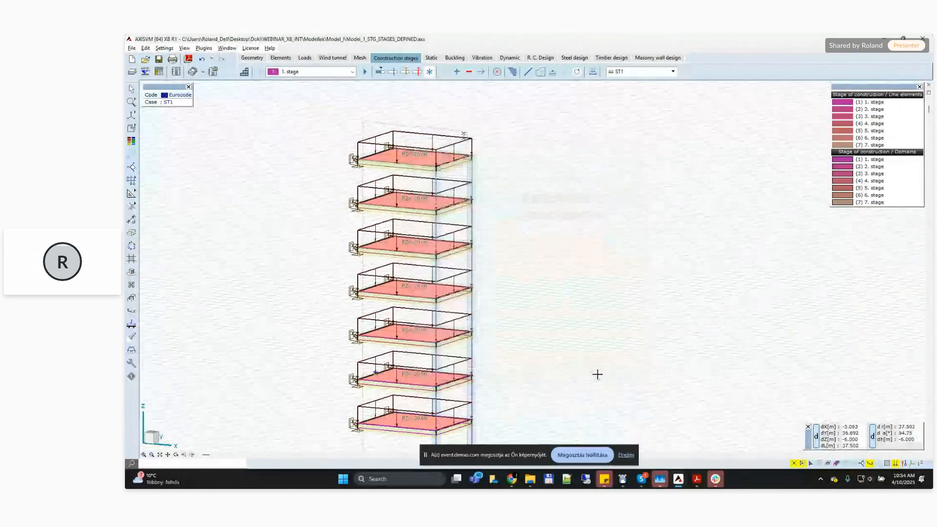
- View only the elements present in stage 1 with their load, return to the full model, and check the stage list
left_click(663, 74)
left_click(638, 165)
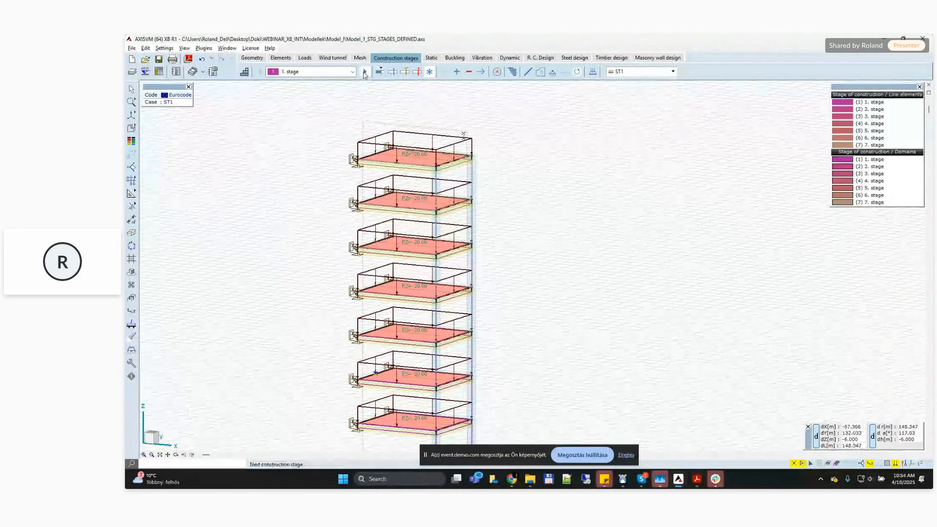
left_click(353, 73)
left_click(352, 74)
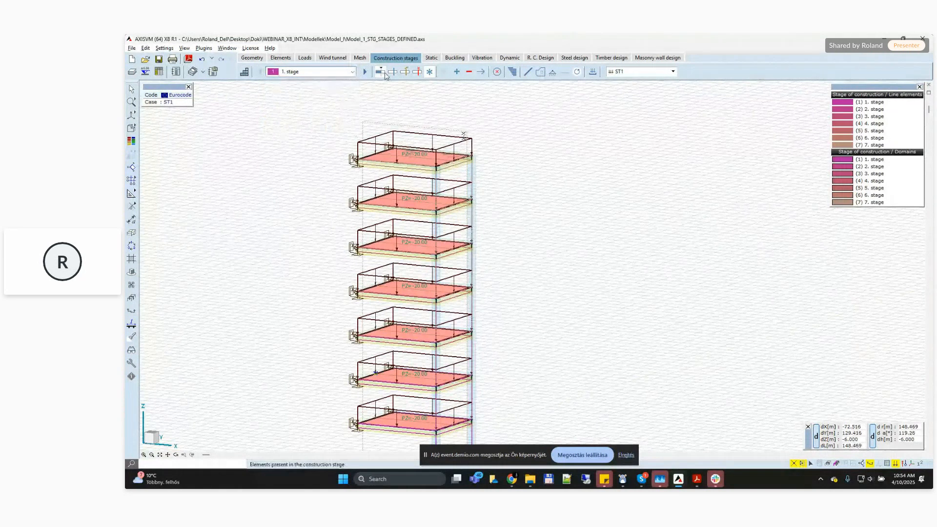
left_click(380, 72)
mouse_move(479, 192)
middle_mouse_down()
mouse_move(489, 157)
mouse_move(490, 181)
middle_mouse_up()
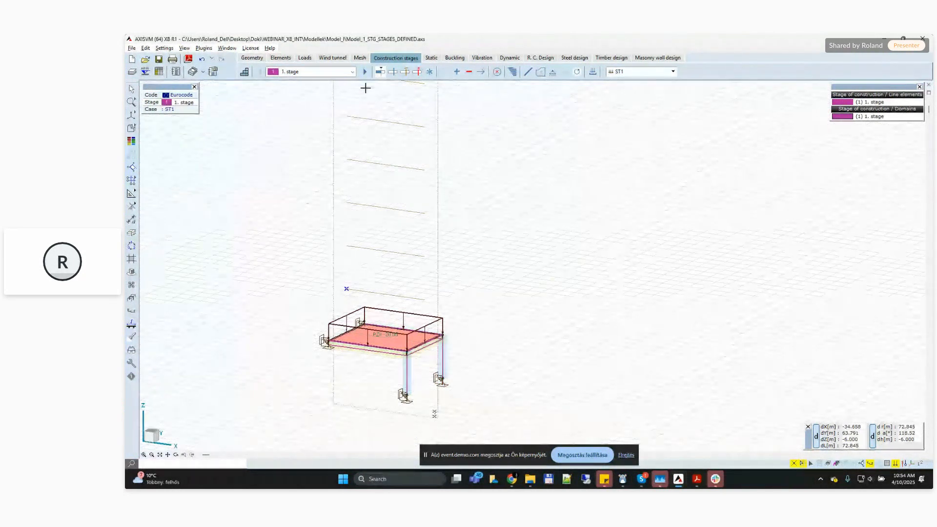
left_click(430, 71)
left_click(351, 72)
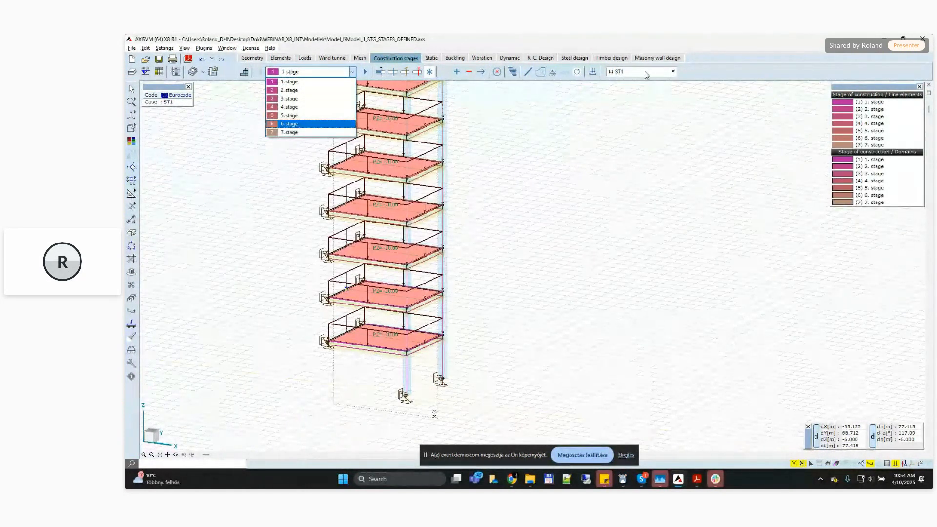
left_click(481, 106)
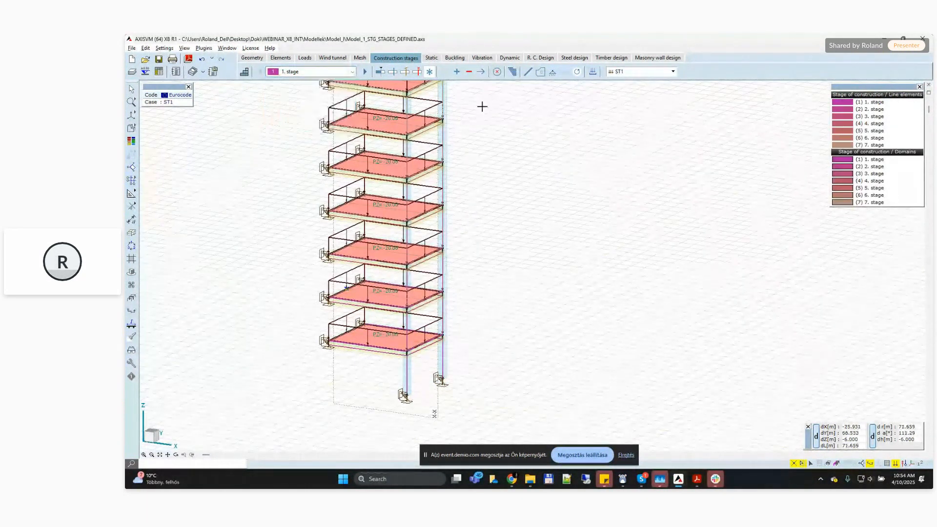
- Save the model and run a linear static analysis for all construction stages with cumulative displacements in the X and Y directions
left_click(432, 58)
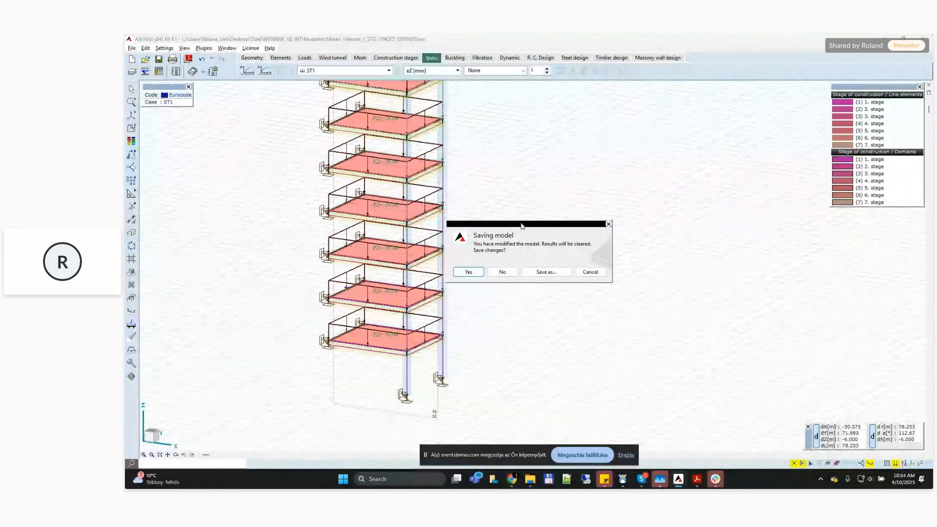
left_click(469, 272)
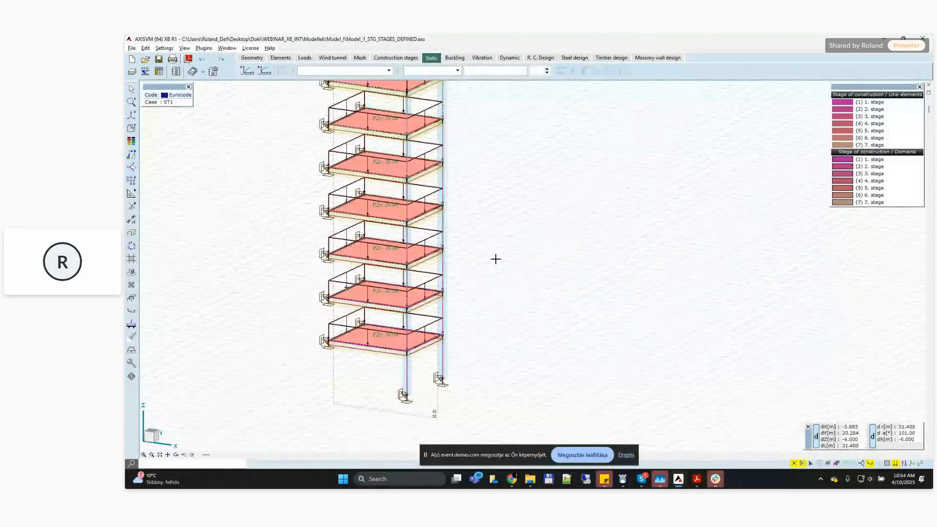
left_click(247, 74)
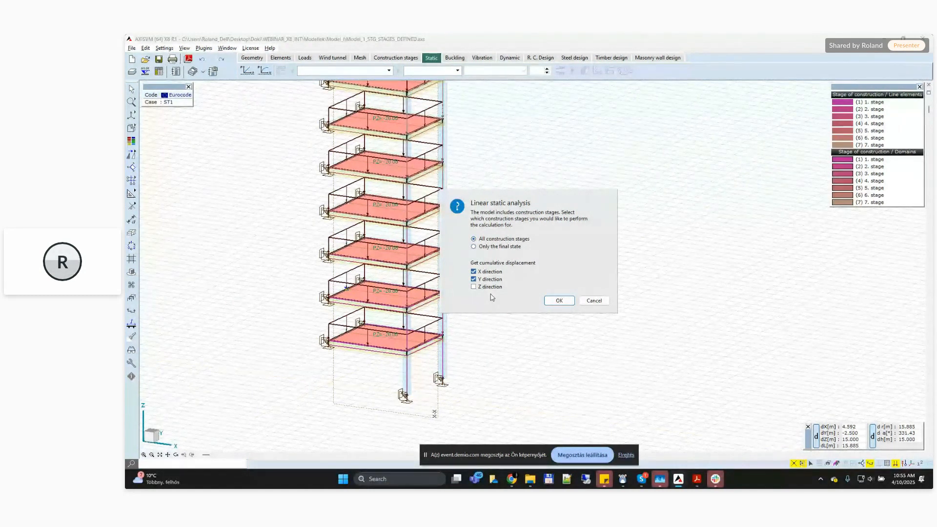
left_click(698, 479)
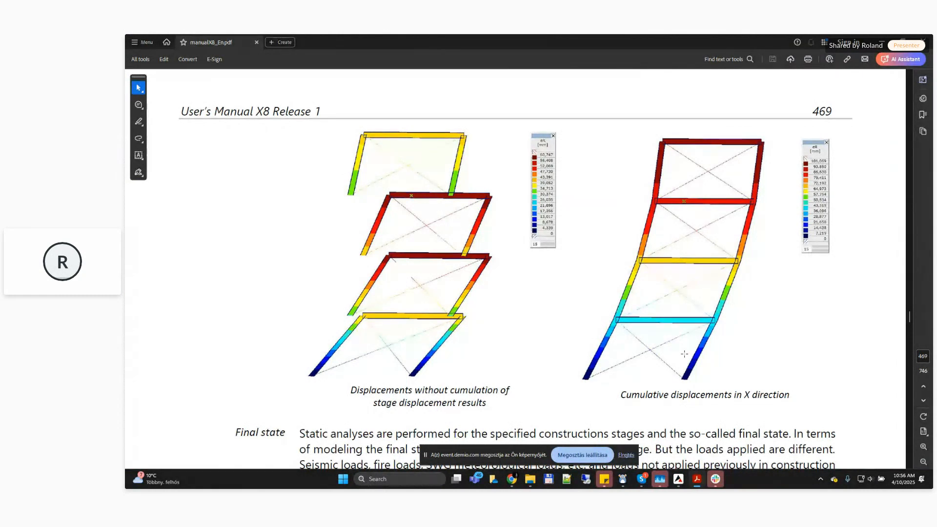
key("alt+Tab")
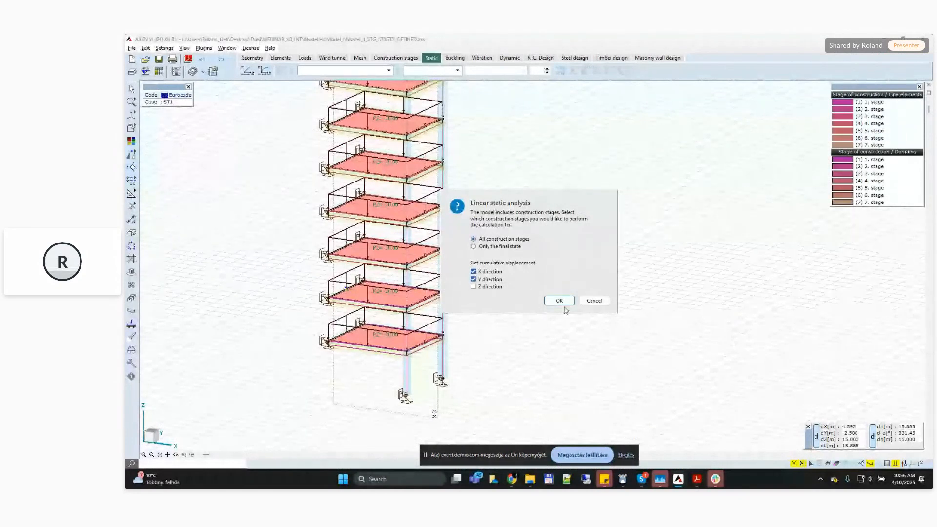
left_click(559, 300)
left_click(593, 277)
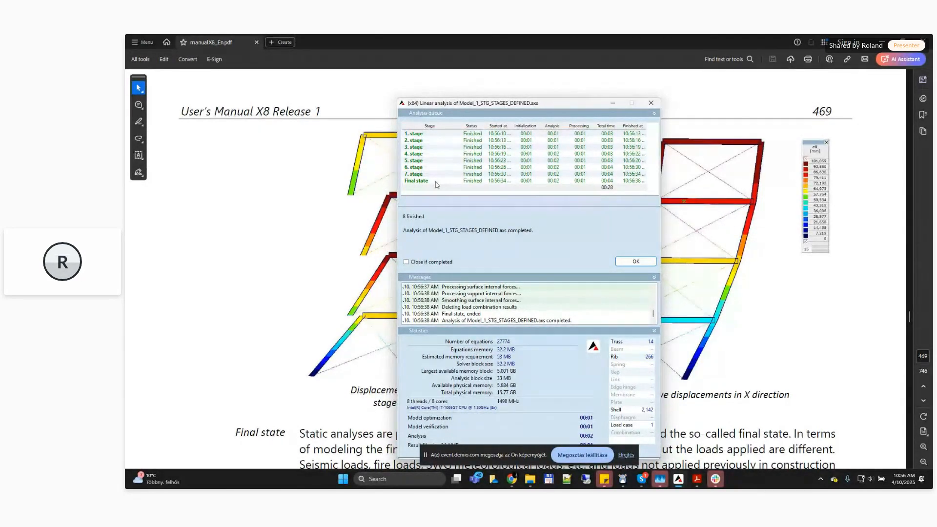
left_click(634, 262)
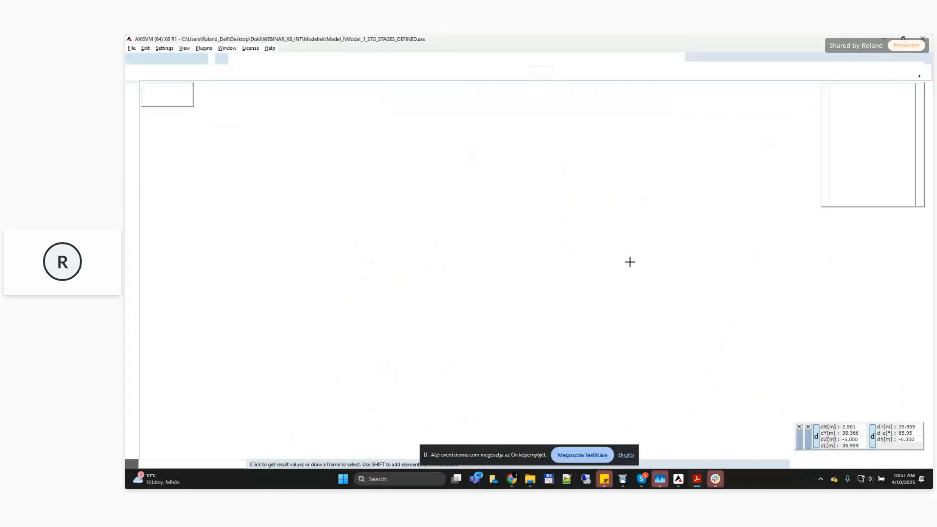
- Display the final-state eZ displacements for ST1 as a filled section line diagram, projected onto the X-Z plane
middle_click_drag(535, 239, 560, 192, "alt")
middle_click_drag(561, 192, 606, 227)
scroll(608, 215, "down", 2)
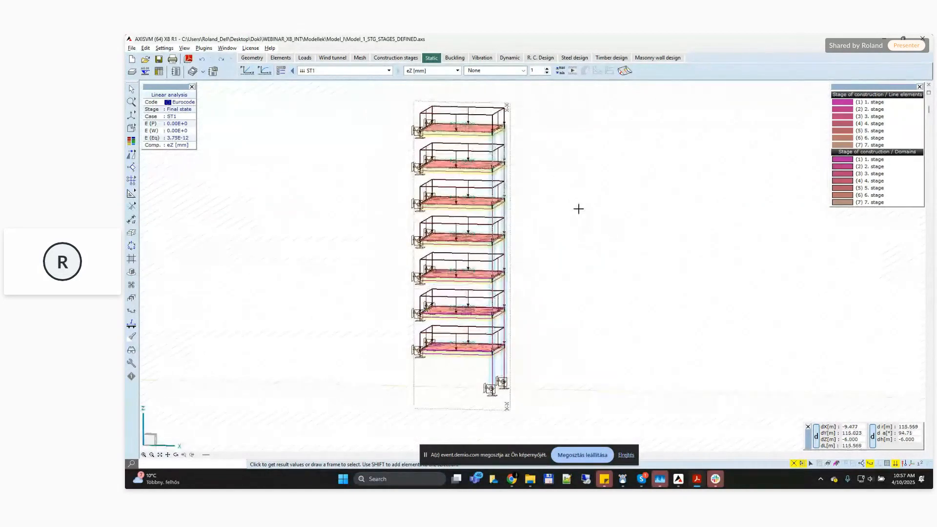
left_click(354, 72)
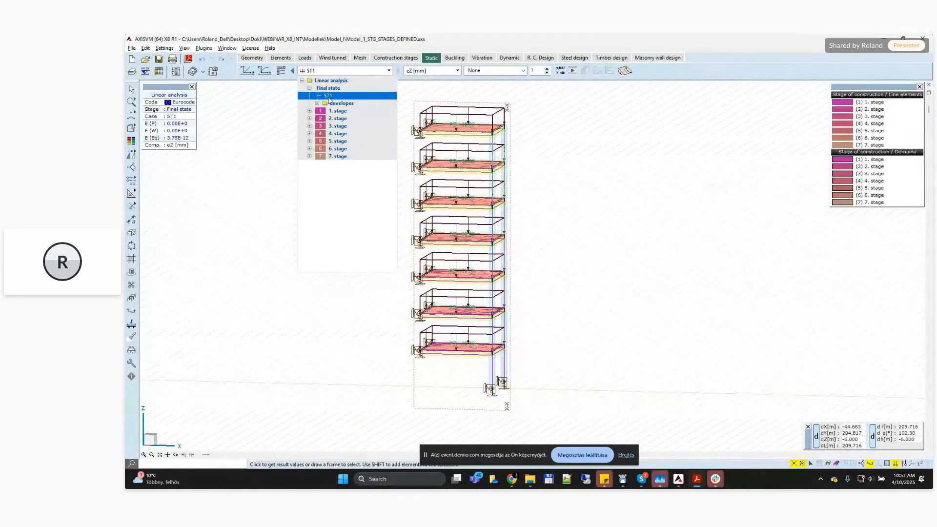
left_click(406, 42)
left_click(482, 73)
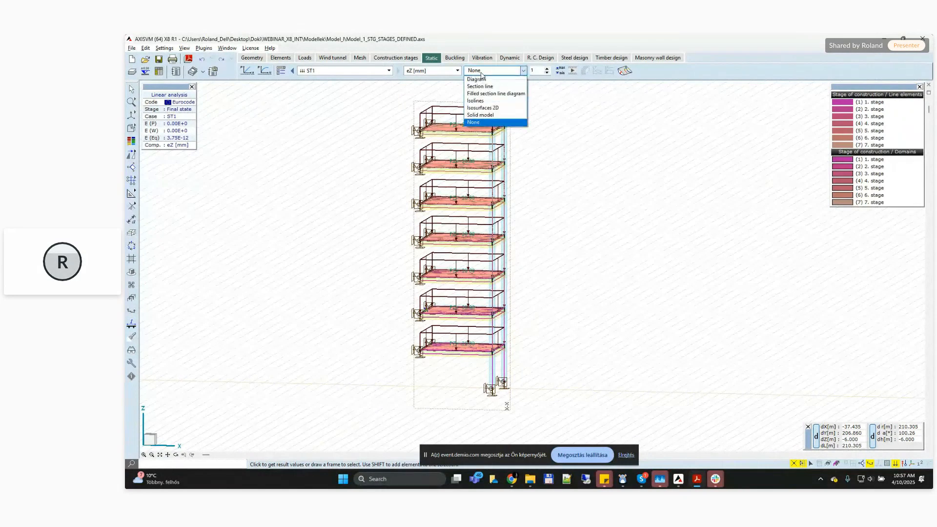
left_click(490, 94)
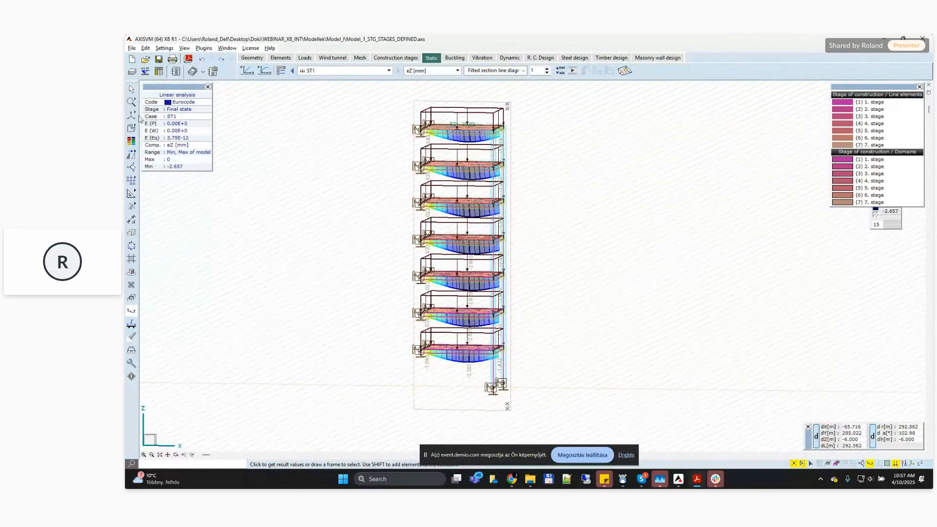
mouse_move(137, 117)
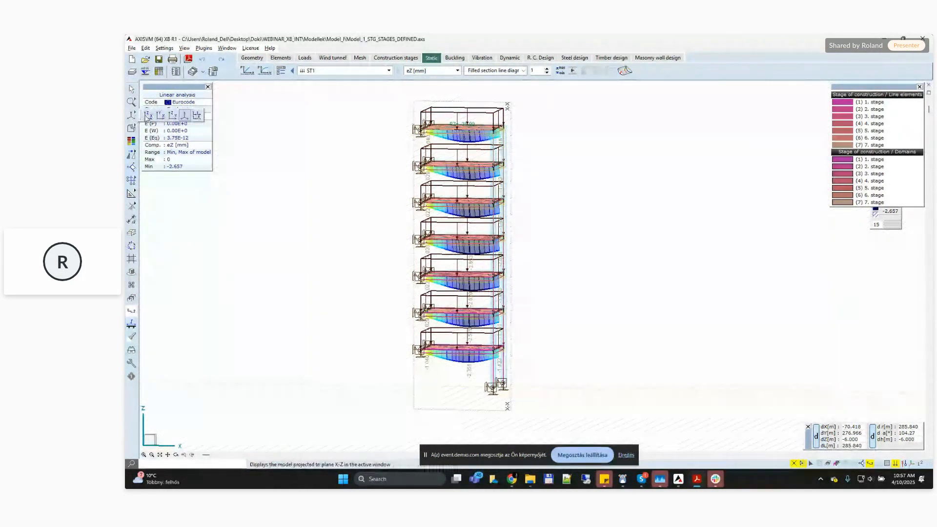
left_click(148, 115)
- Arrange the staged model side by side with the non-staged model Model_1_NO_STG.axs
key("super+Right")
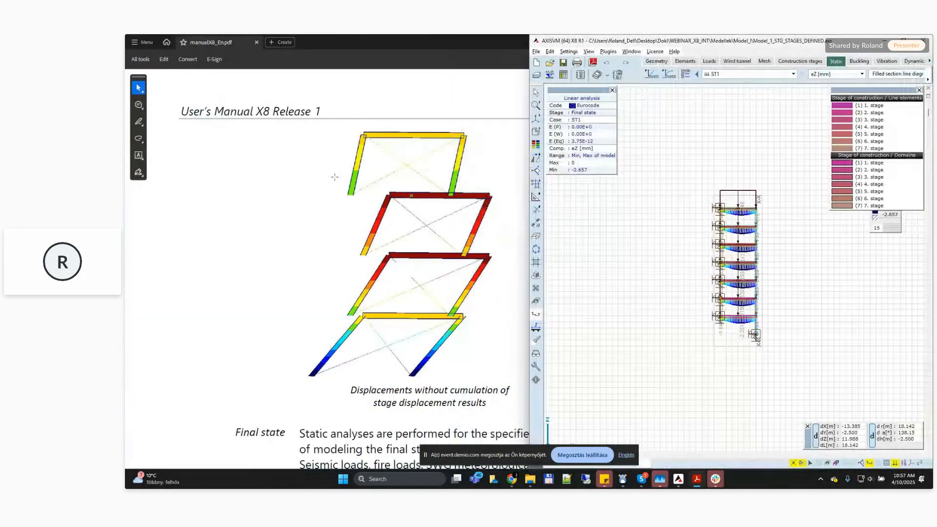
left_click(679, 479)
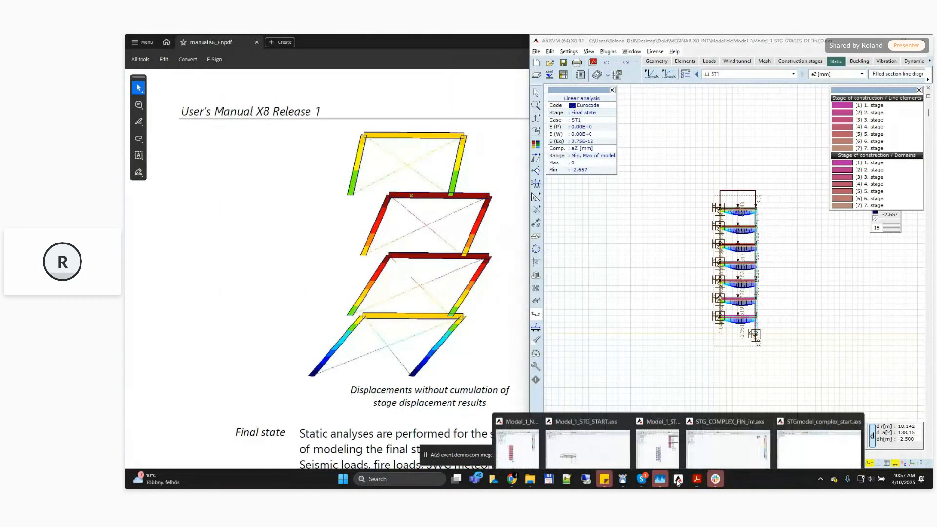
left_click(520, 438)
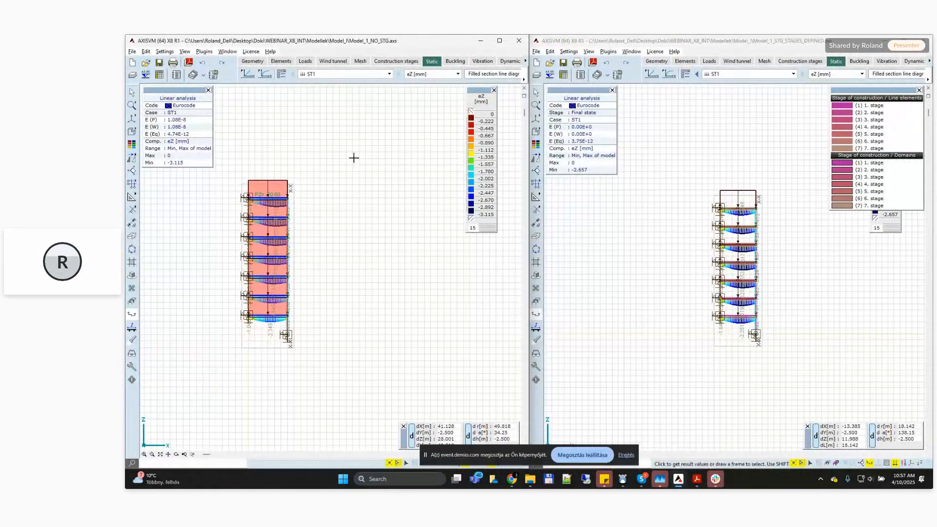
- Compare the eZ displacement diagrams of the staged and non-staged models storey by storey, keeping the stage legend clear of the result scale
scroll(381, 196, "up", 4)
middle_click_drag(382, 252, 438, 194)
left_click(695, 244)
scroll(679, 238, "up", 3)
scroll(679, 238, "up", 2)
middle_click_drag(679, 238, 575, 219)
left_click_drag(878, 97, 862, 279)
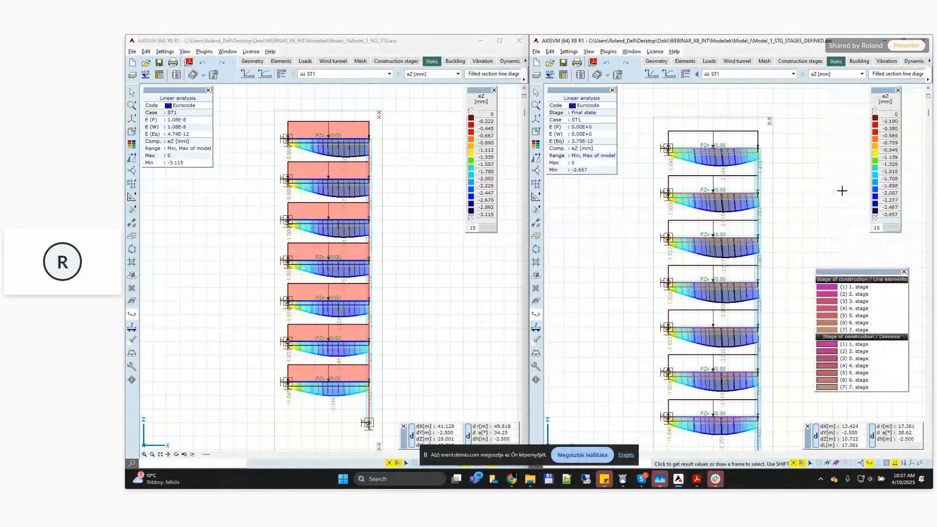
middle_click_drag(809, 182, 801, 157)
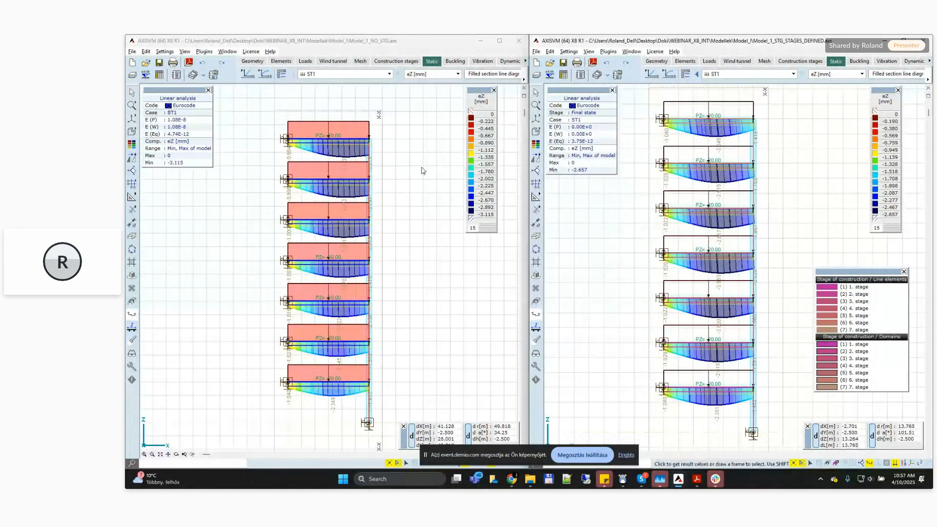
left_click(392, 158)
scroll(392, 157, "up", 1)
scroll(383, 160, "up", 2)
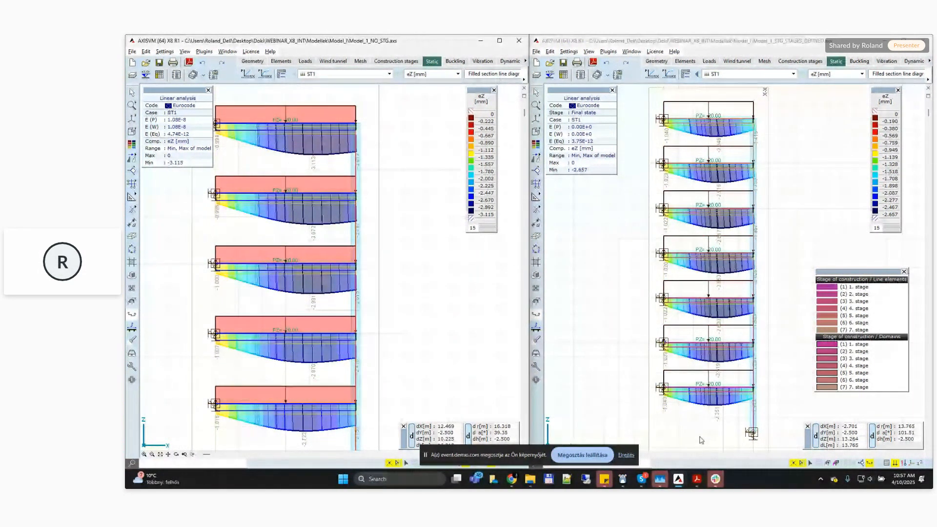
- Switch to the model STGmodel_complex_start.axs and view the whole building with its soil block
mouse_move(681, 486)
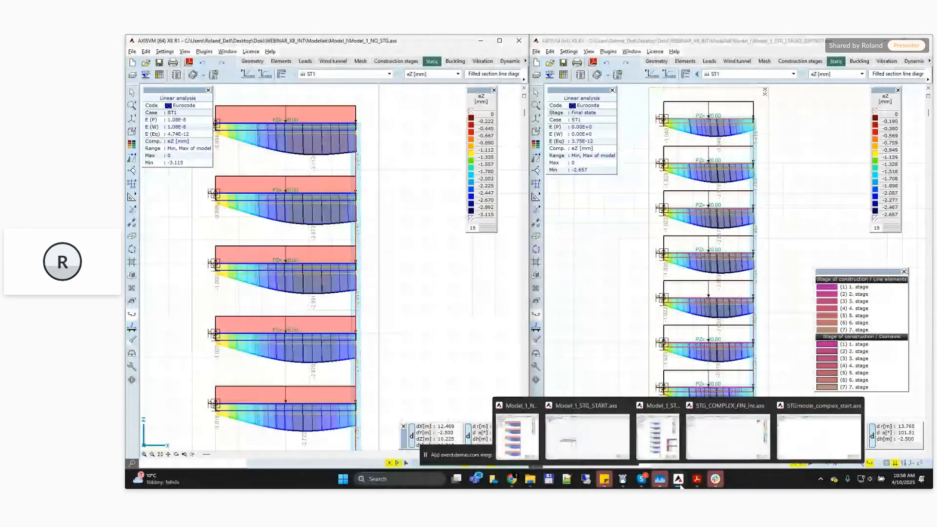
left_click(712, 439)
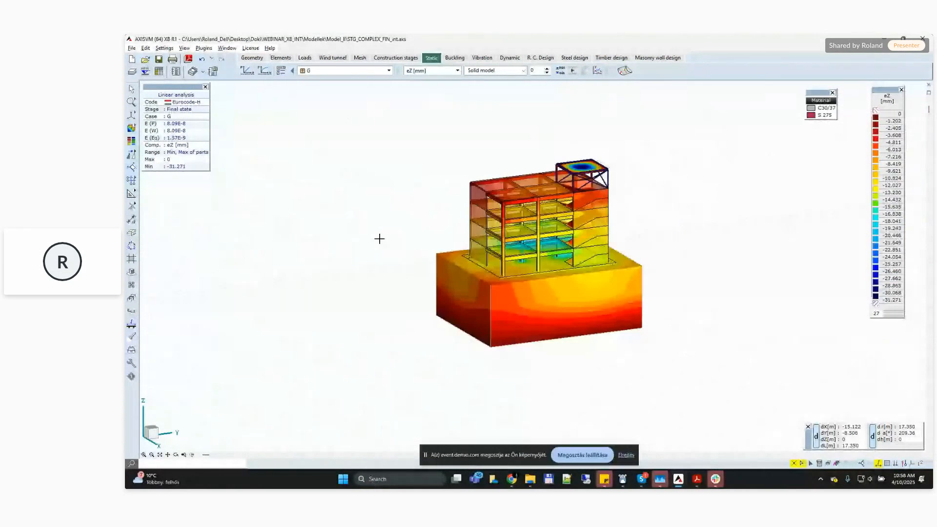
mouse_move(684, 469)
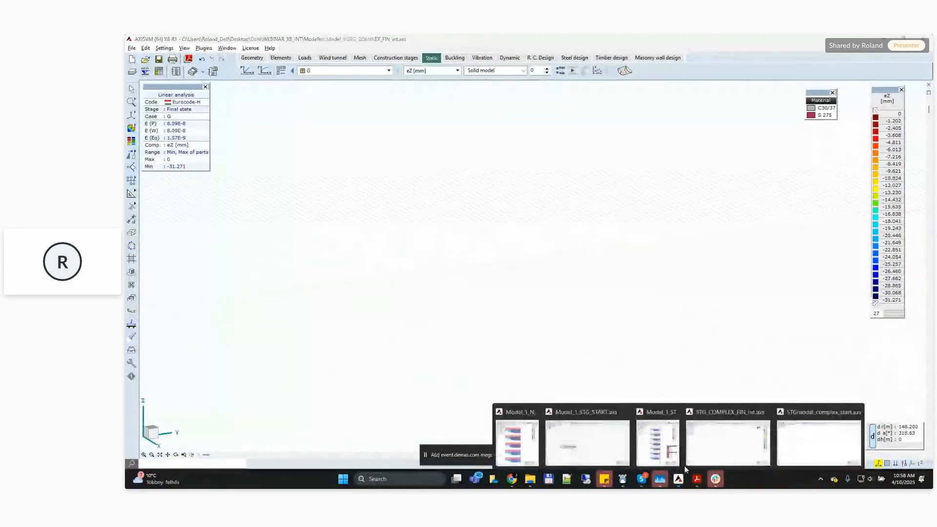
left_click(811, 433)
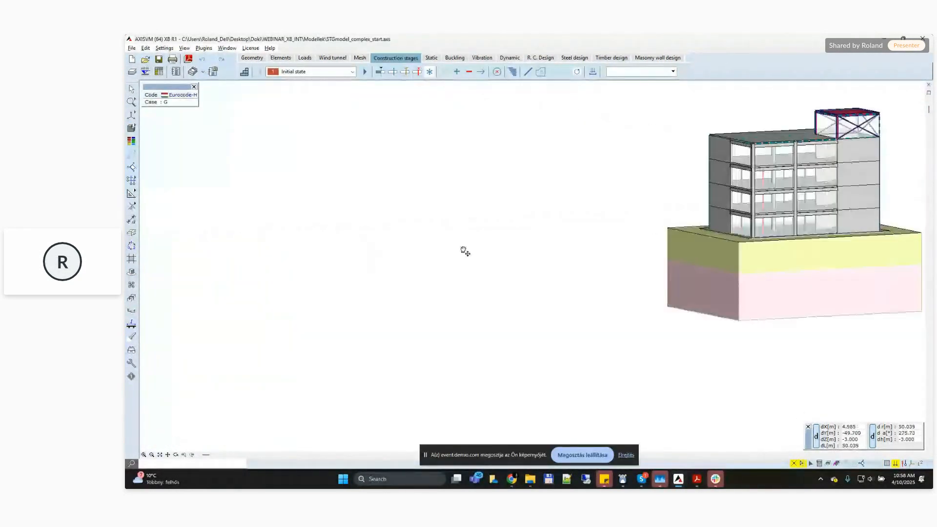
middle_click_drag(362, 254, 376, 311, "alt")
middle_click_drag(651, 249, 598, 233)
scroll(598, 233, "up", 3)
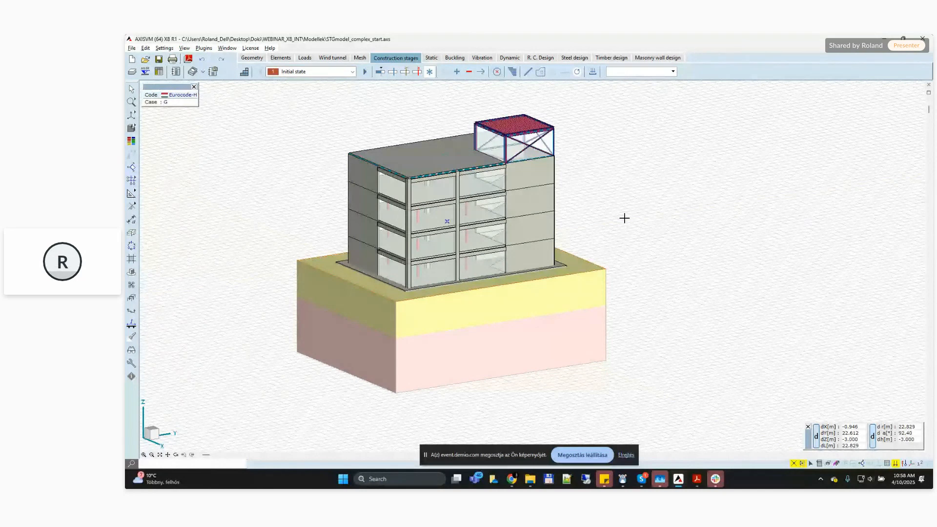
- Bring up the element tools and examine the slender columns inside the building's lower three storeys
left_click(281, 57)
middle_click_drag(288, 153, 274, 124, "alt")
scroll(269, 143, "up", 2)
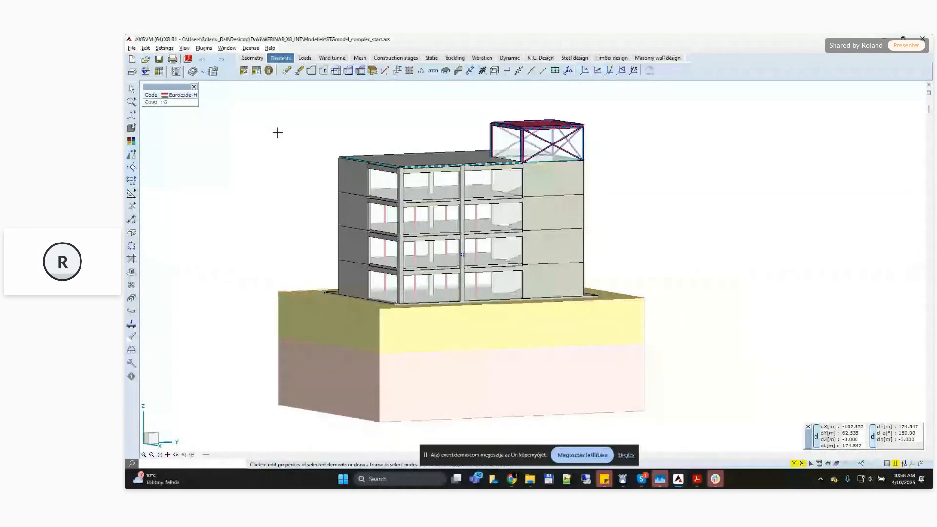
scroll(424, 215, "up", 2)
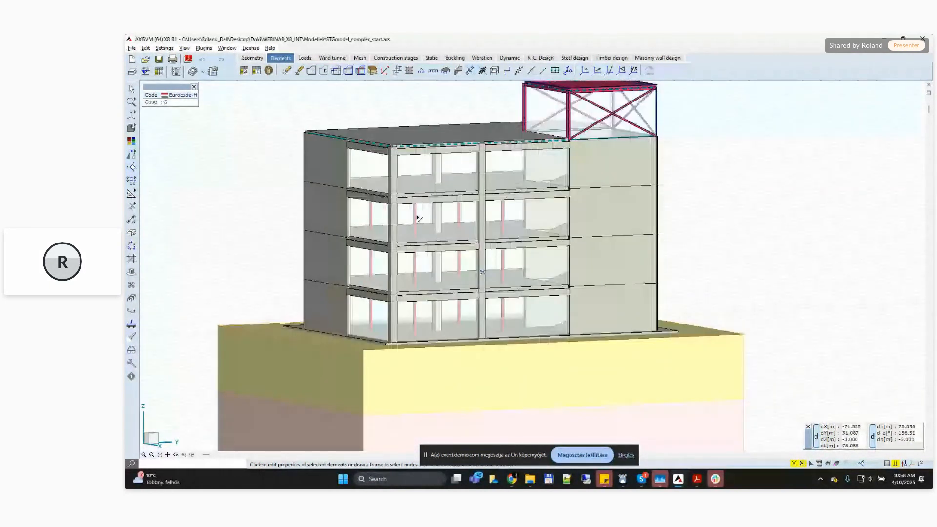
middle_click_drag(404, 210, 413, 210, "alt")
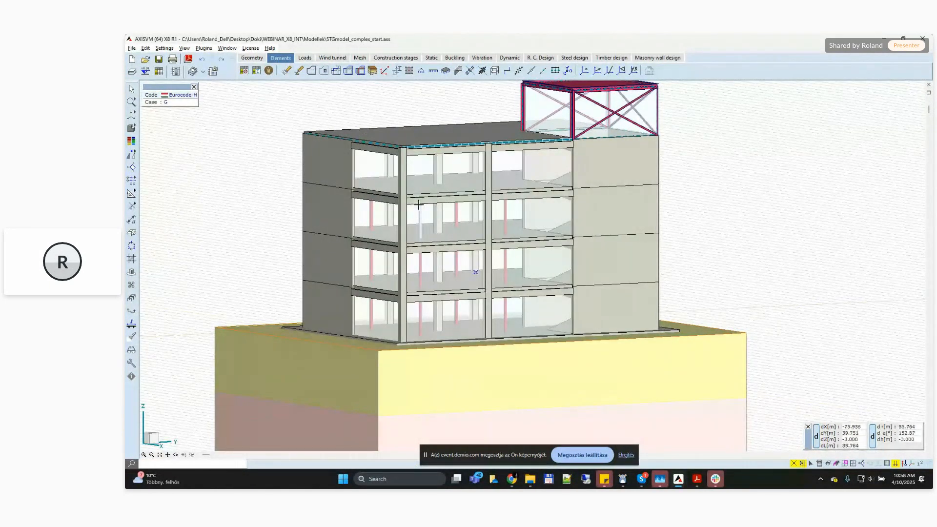
- Bring up the load tools and look through the available load groups and load cases
mouse_move(420, 208)
middle_mouse_down("alt")
mouse_move(428, 220)
mouse_move(420, 211)
middle_mouse_up("alt")
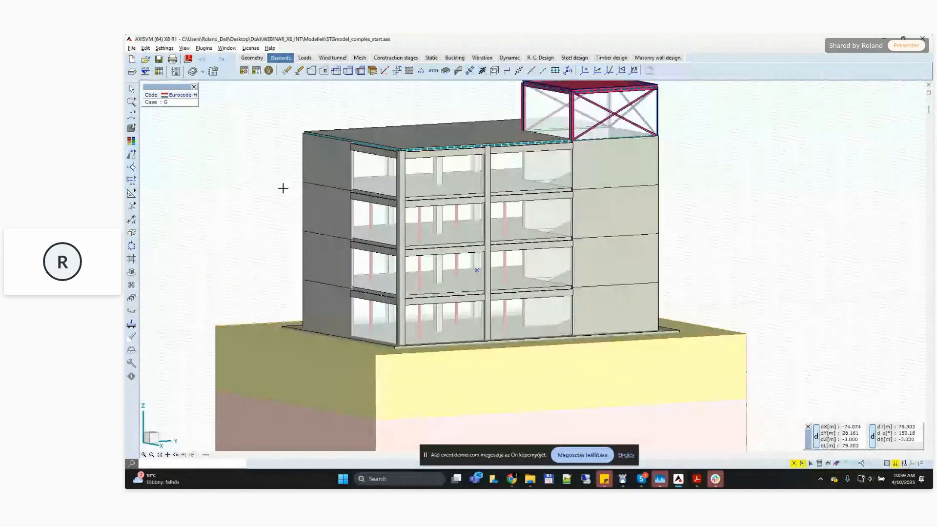
scroll(283, 188, "down", 2)
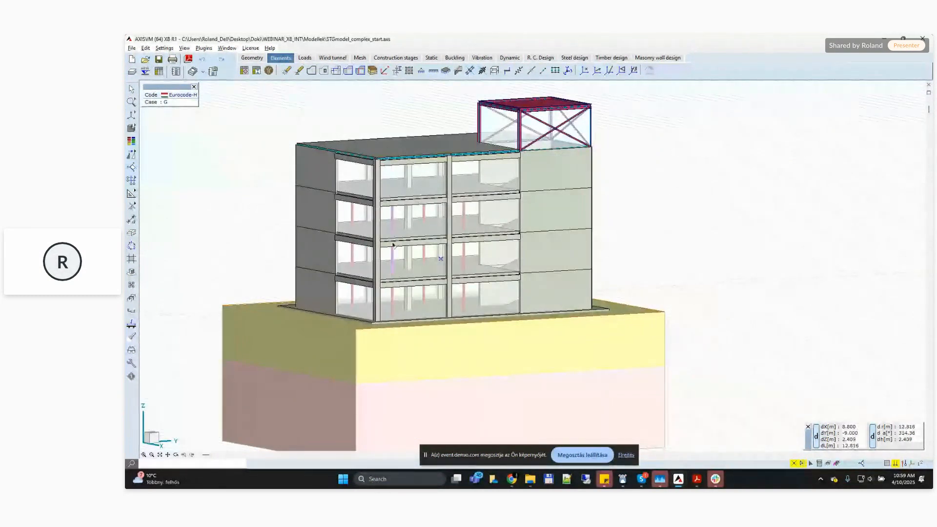
middle_click_drag(291, 202, 307, 198)
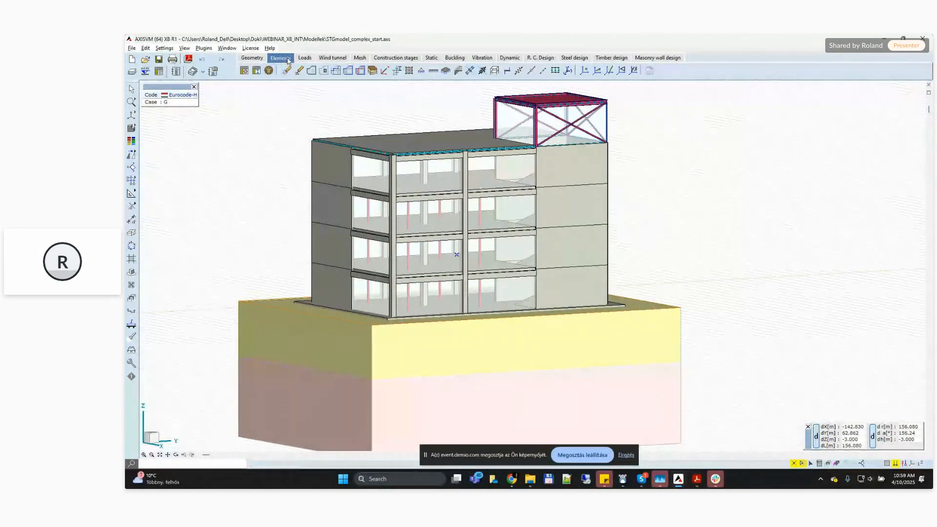
middle_click_drag(301, 128, 292, 136, "alt")
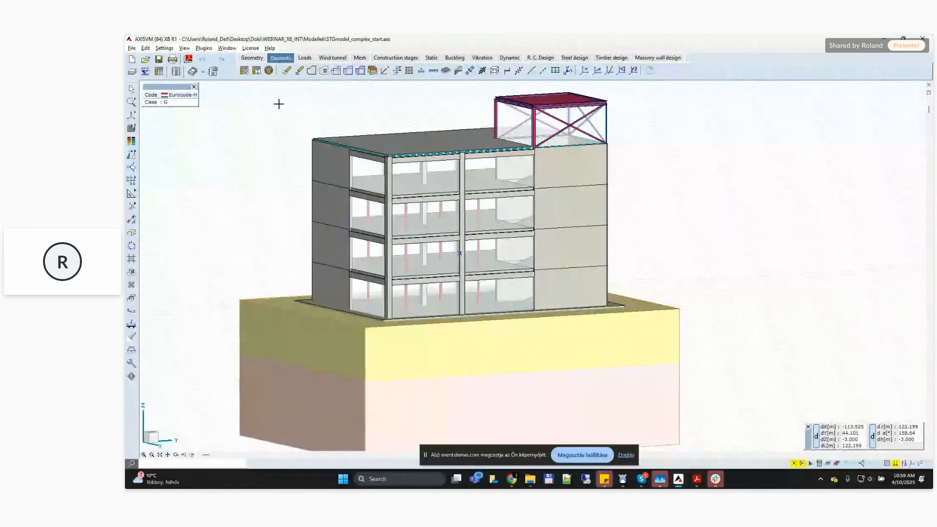
left_click(305, 58)
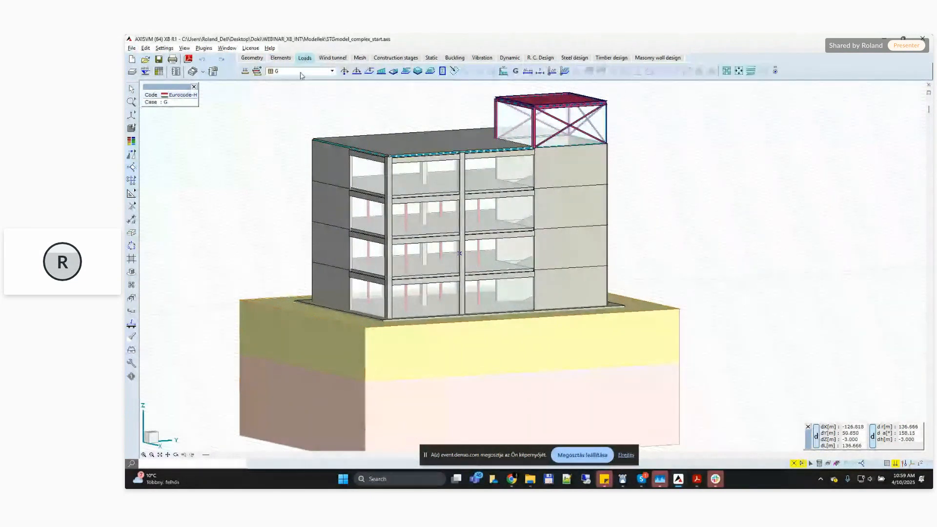
left_click(301, 71)
scroll(390, 214, "down", 5)
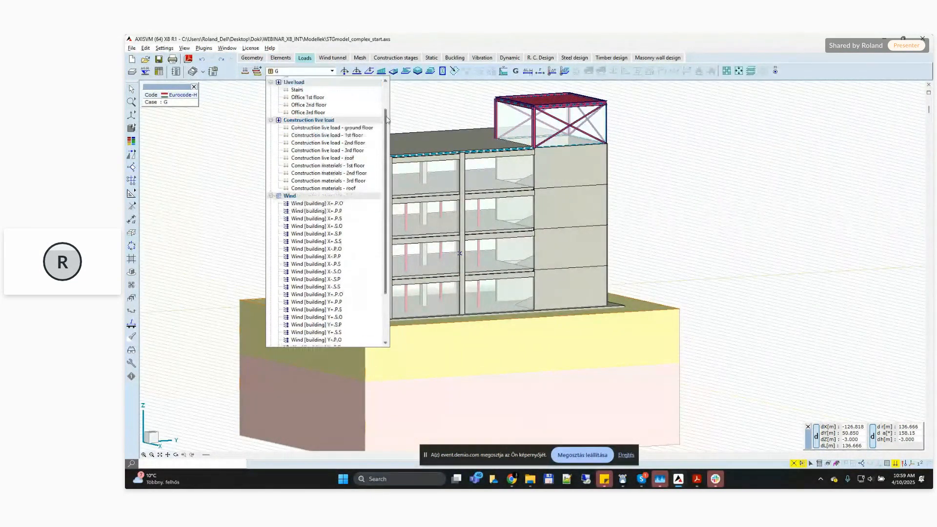
scroll(390, 215, "up", 5)
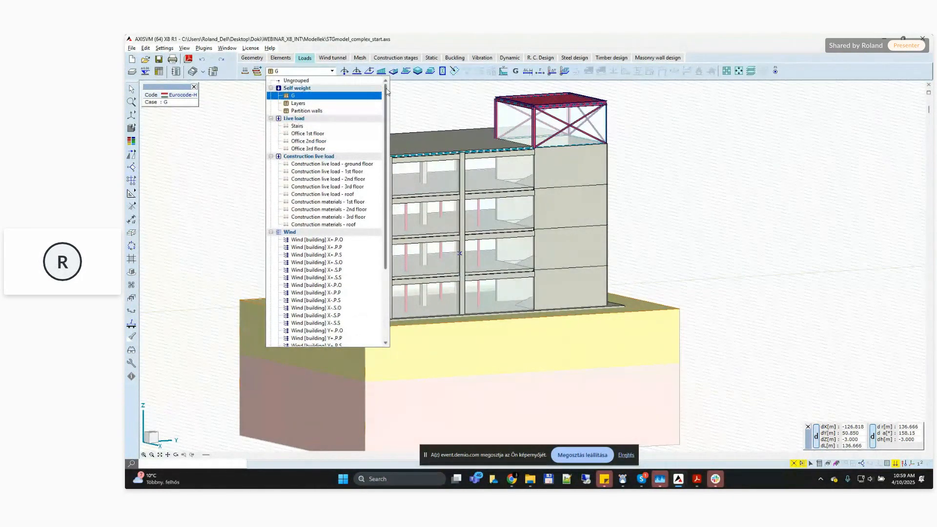
- Change the model display to wireframe and show the Partition walls load case
left_click(137, 129)
left_click(159, 128)
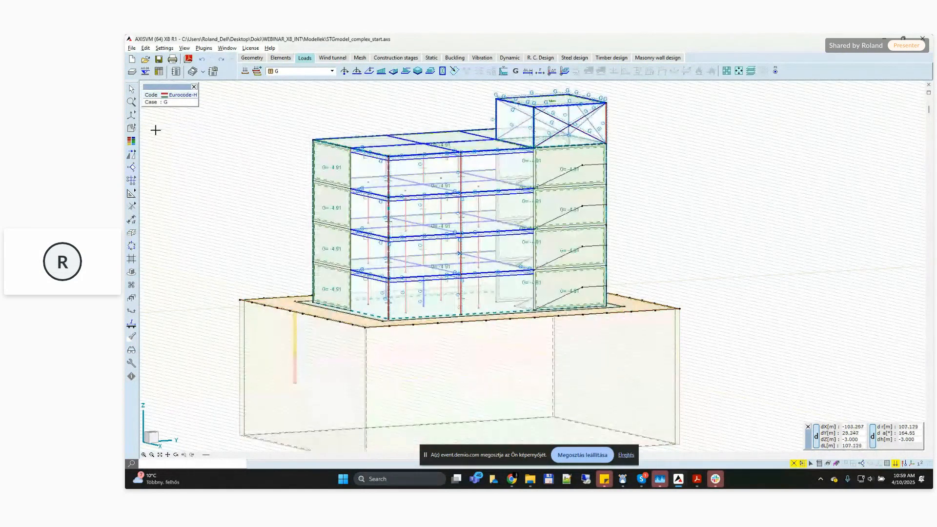
left_click(316, 73)
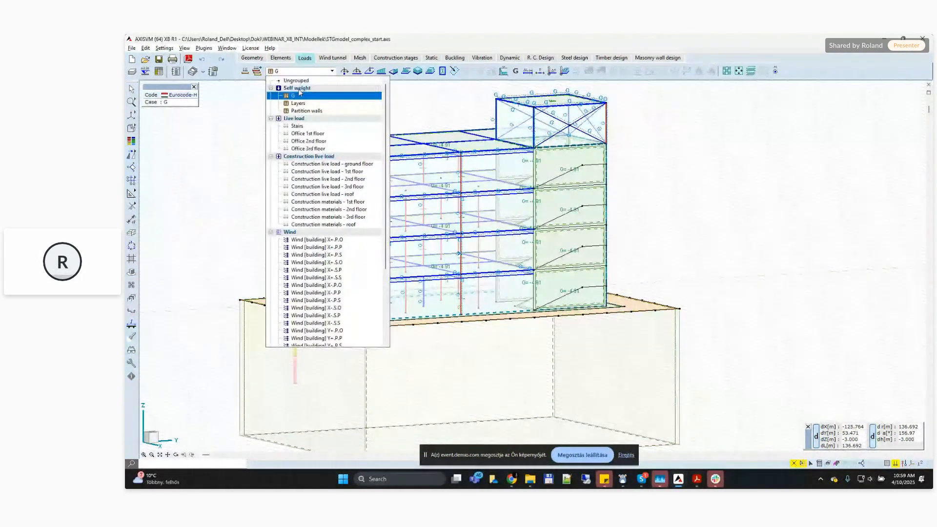
left_click(320, 112)
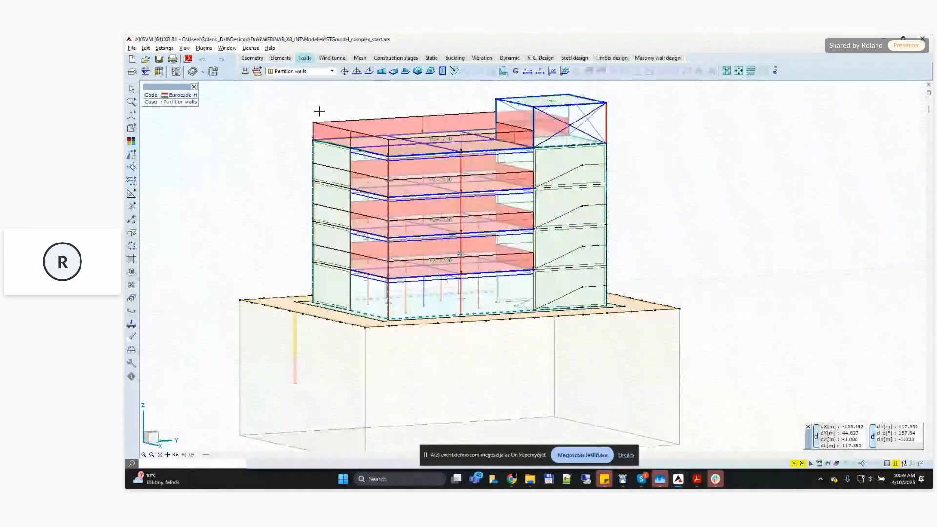
- Review the live load cases one by one, from Stairs through Office 3rd floor
left_click(318, 73)
key("Down")
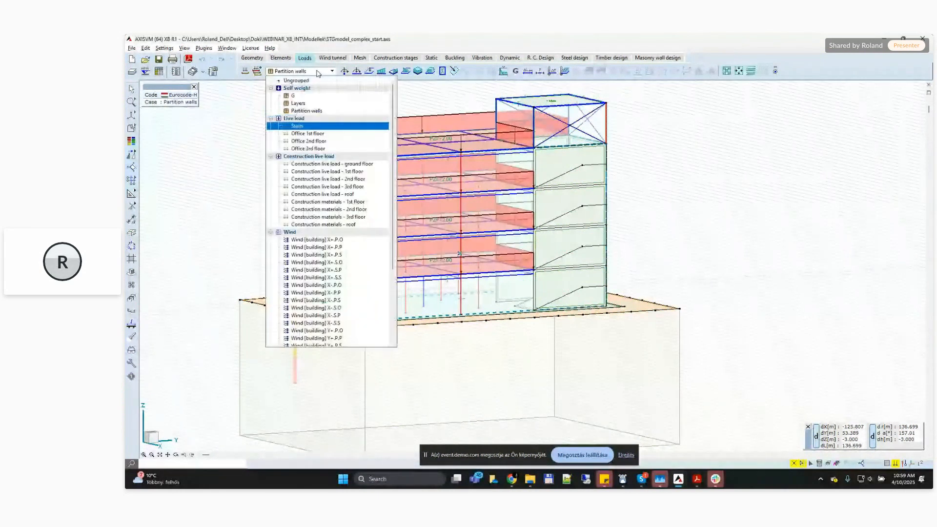
key("Down")
key("Down")
key("Down")
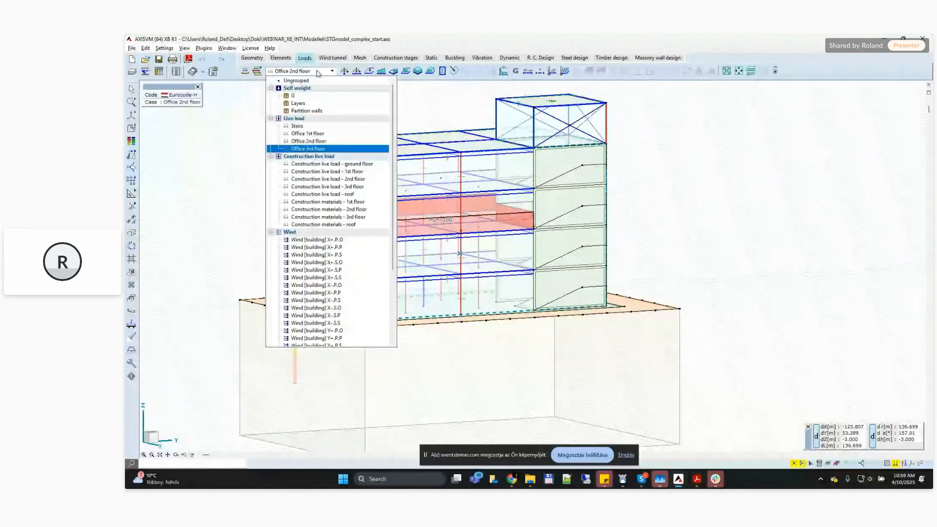
key("Down")
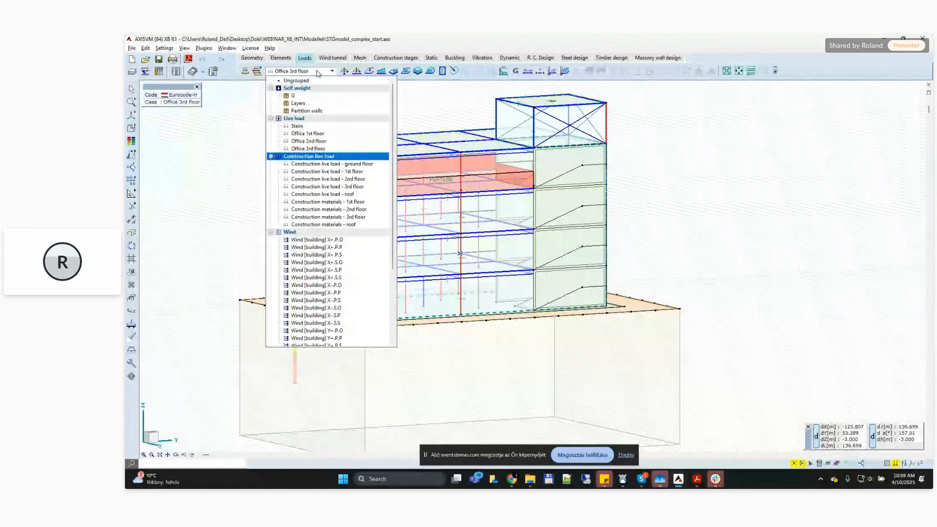
- Review the construction live load cases on the model in sequence, from the ground floor up to the roof
key("Down")
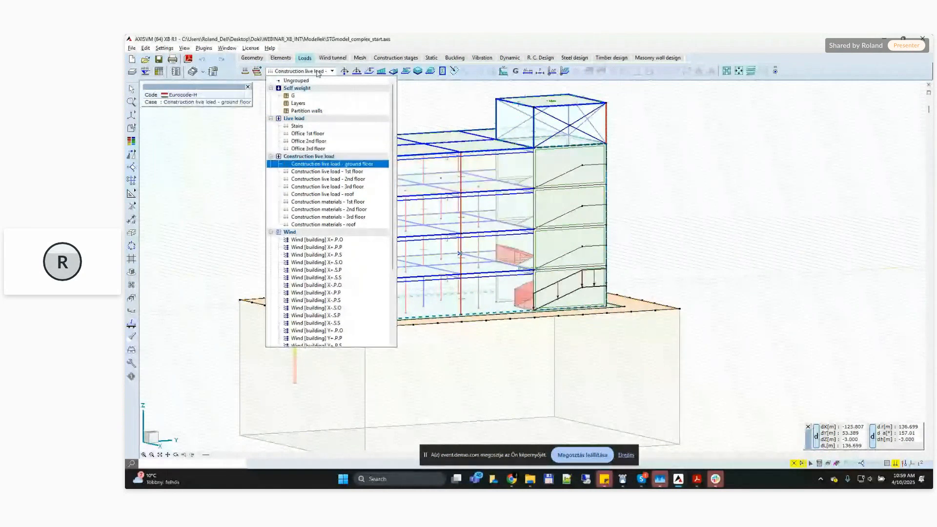
key("Down")
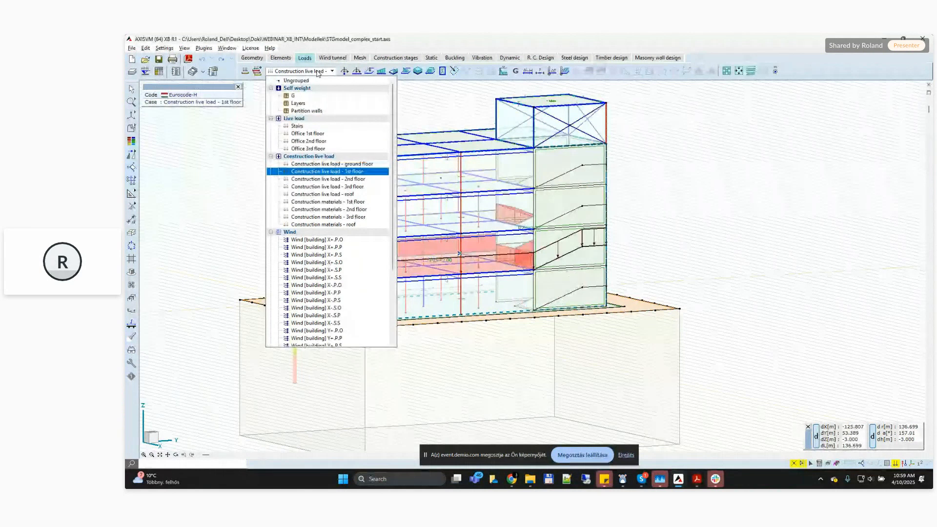
key("Down")
key("Down")
key("Down")
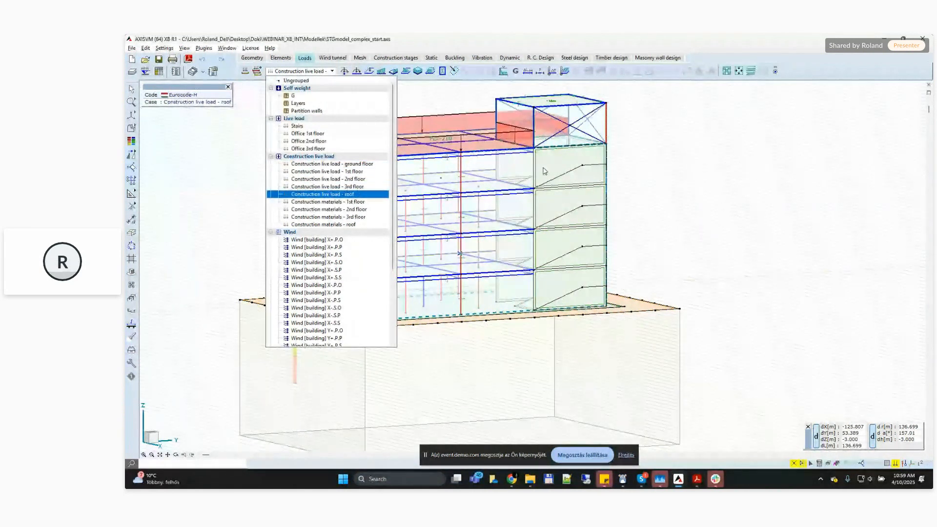
- Review the construction materials load cases from the 1st floor to the roof, keeping the building clear of the load case list
left_click(588, 166)
middle_click_drag(552, 171, 660, 173)
left_click(327, 73)
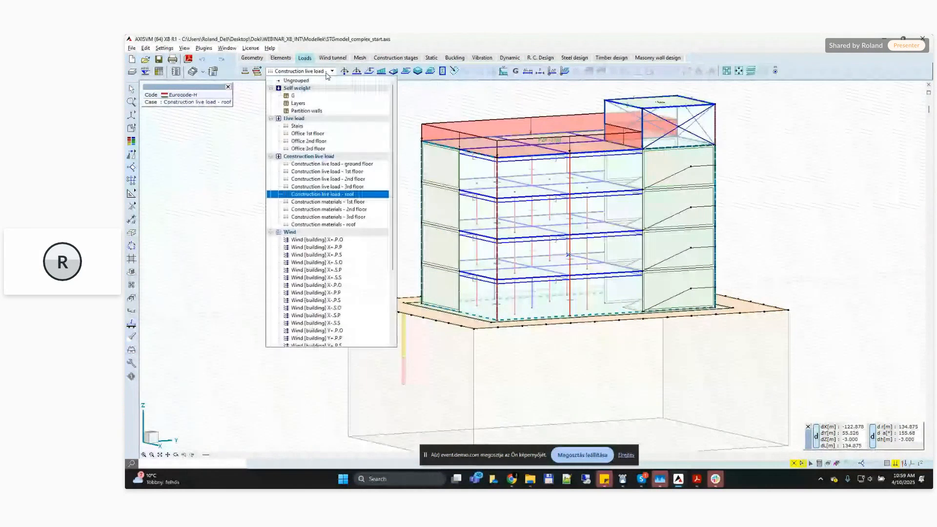
left_click(343, 200)
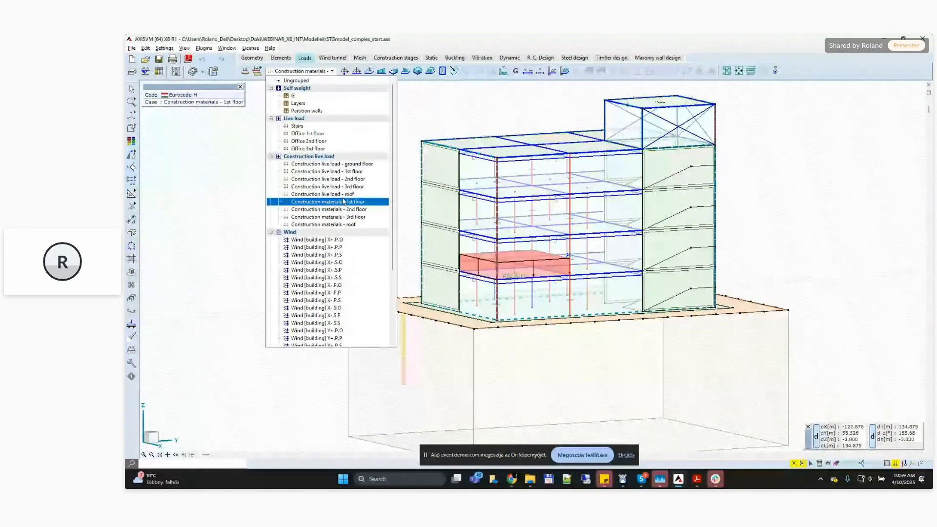
key("Down")
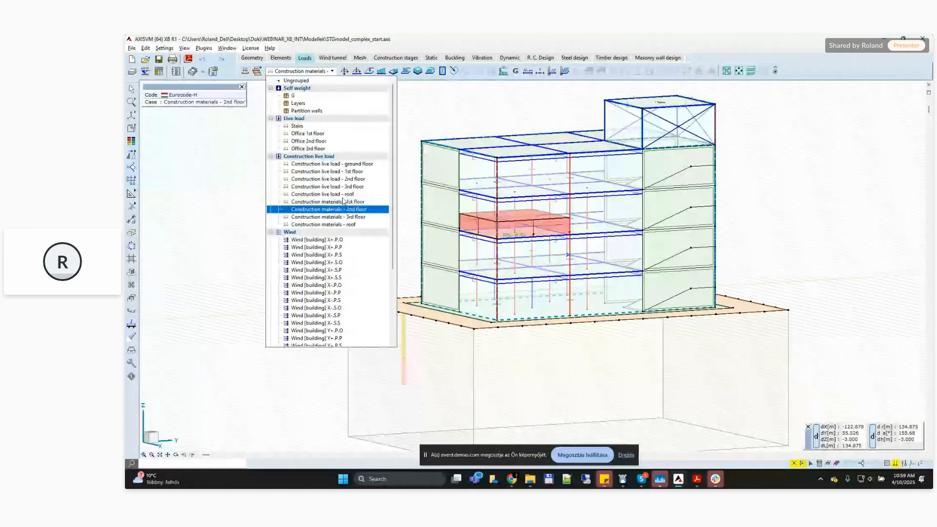
key("Down")
key("Down")
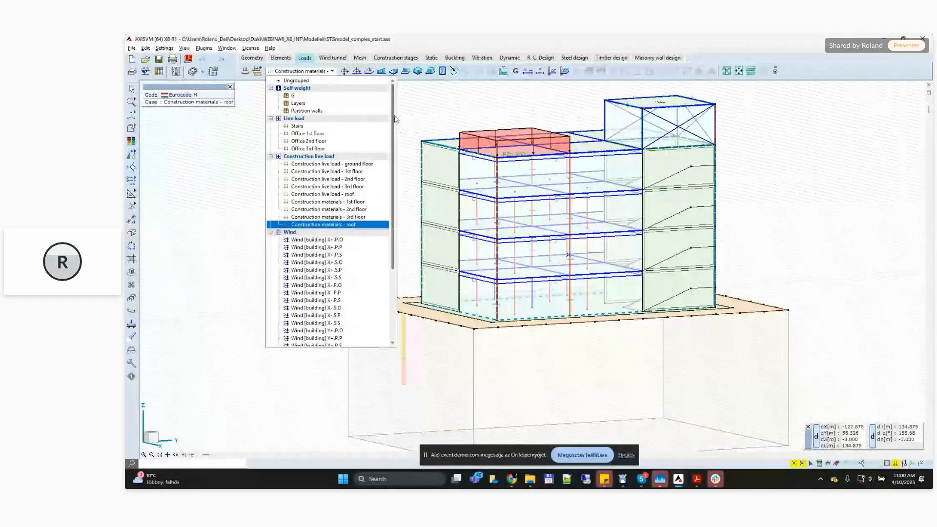
- Look through the wind, snow and exceptional snow load cases, keeping Construction materials - roof as the active case
scroll(395, 176, "down", 4)
scroll(370, 166, "down", 1)
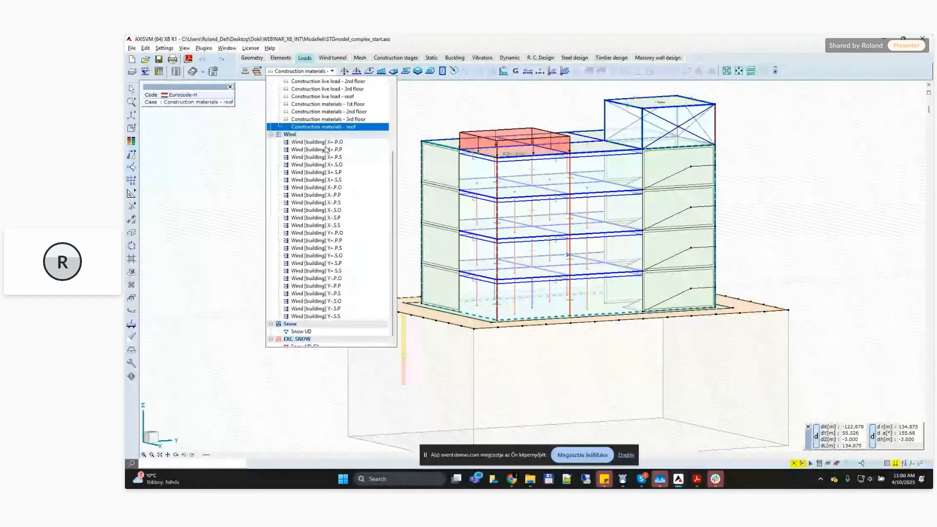
scroll(373, 248, "down", 1)
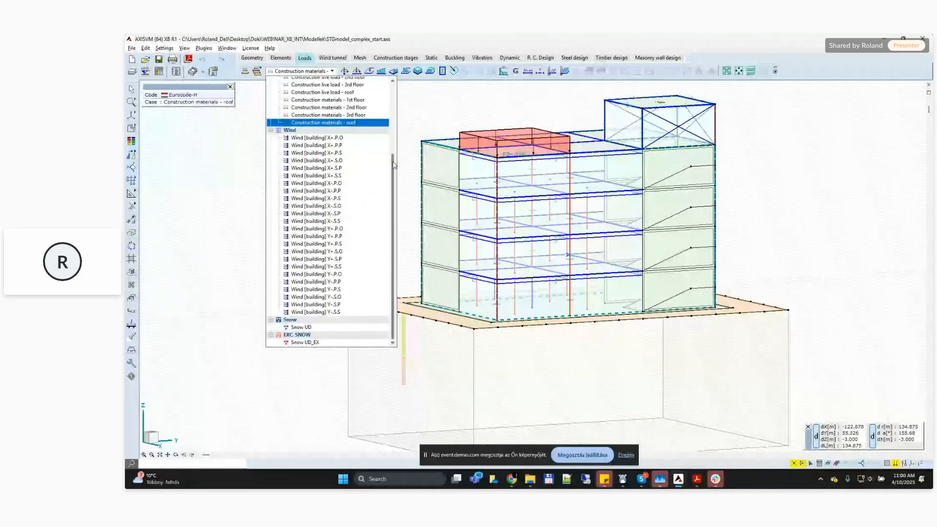
left_click(437, 111)
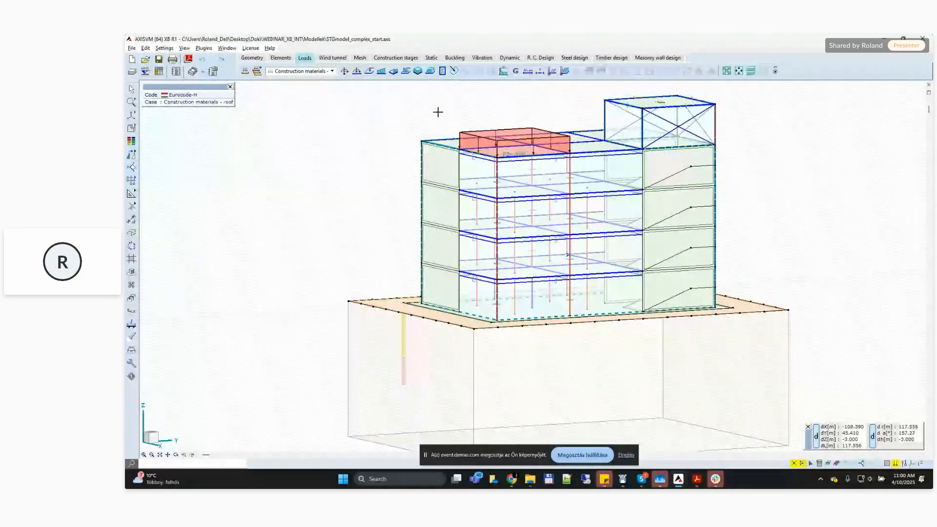
- Restore the rendered display of the building and review the list of defined construction stages
left_click(280, 58)
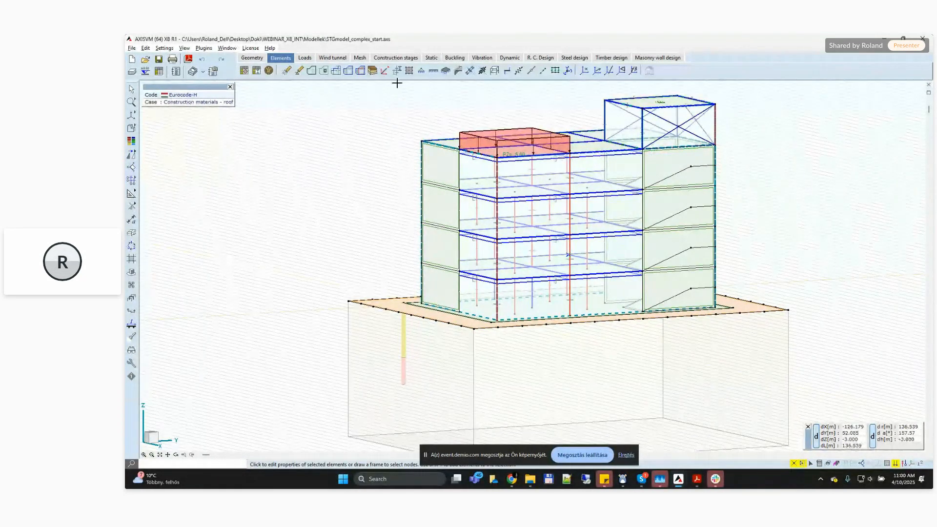
left_click(176, 130)
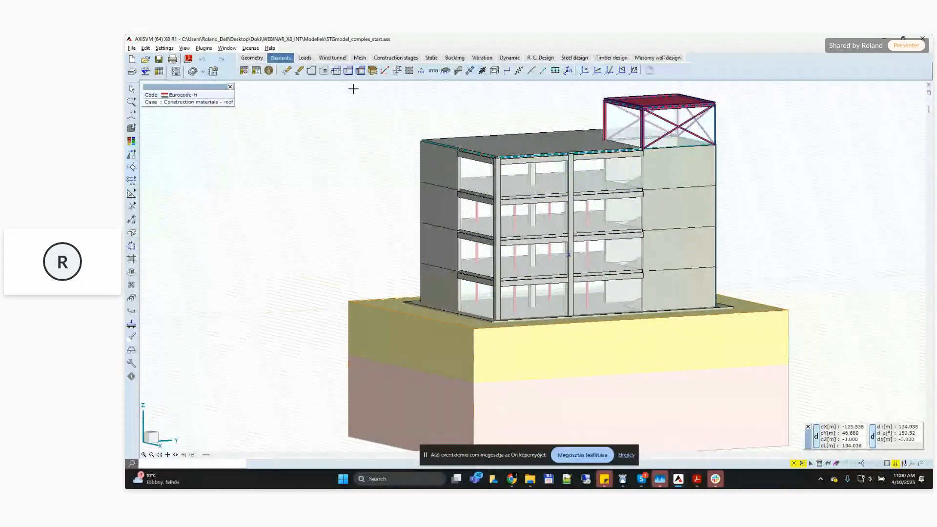
left_click(396, 58)
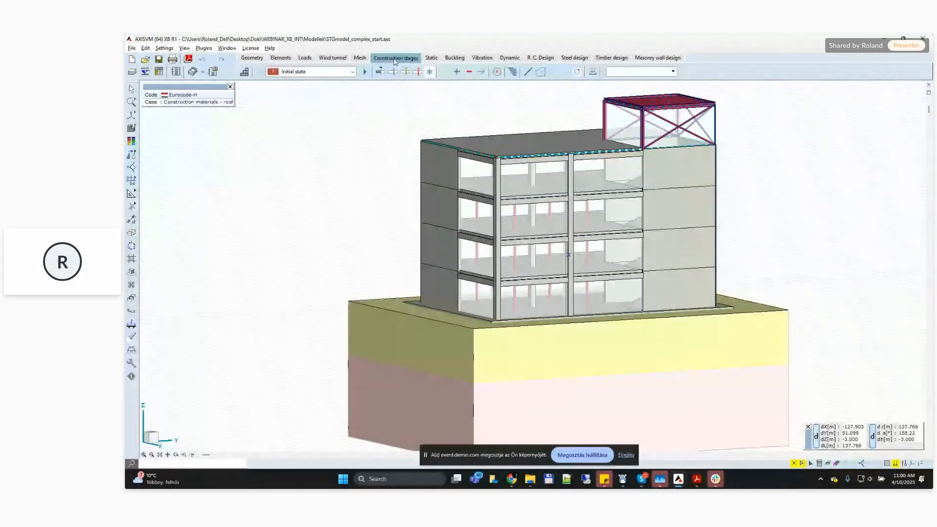
left_click(352, 73)
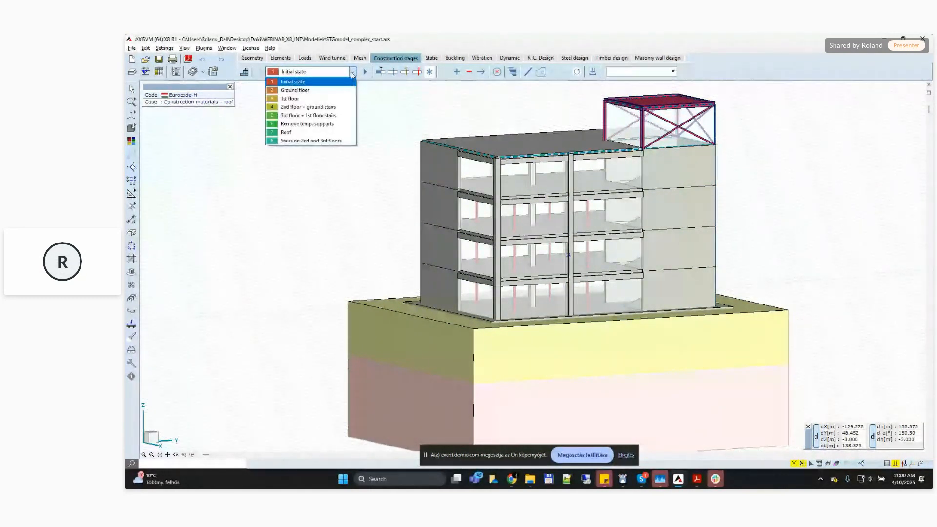
left_click(352, 73)
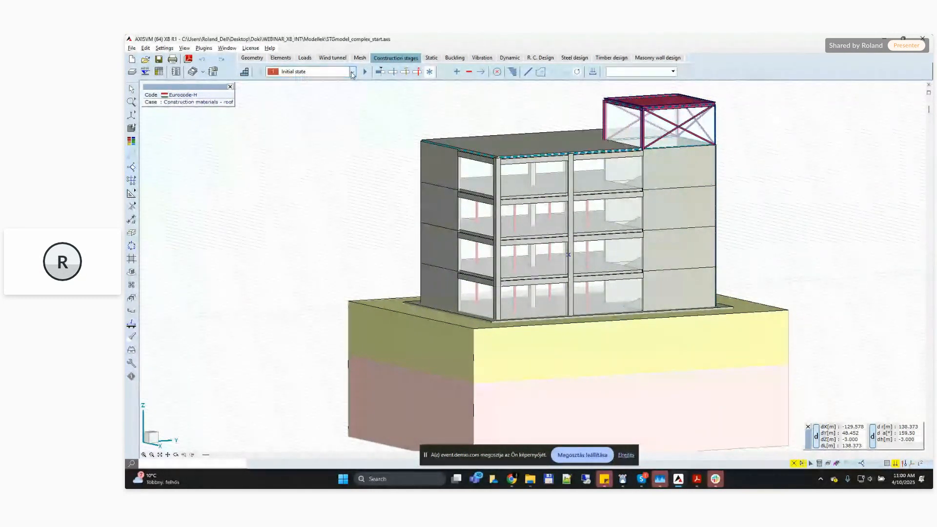
- Limit the display to the structure of the current construction stage, keeping Initial state as the active stage
left_click(380, 71)
middle_click_drag(363, 141, 320, 128, "alt")
scroll(320, 127, "down", 1)
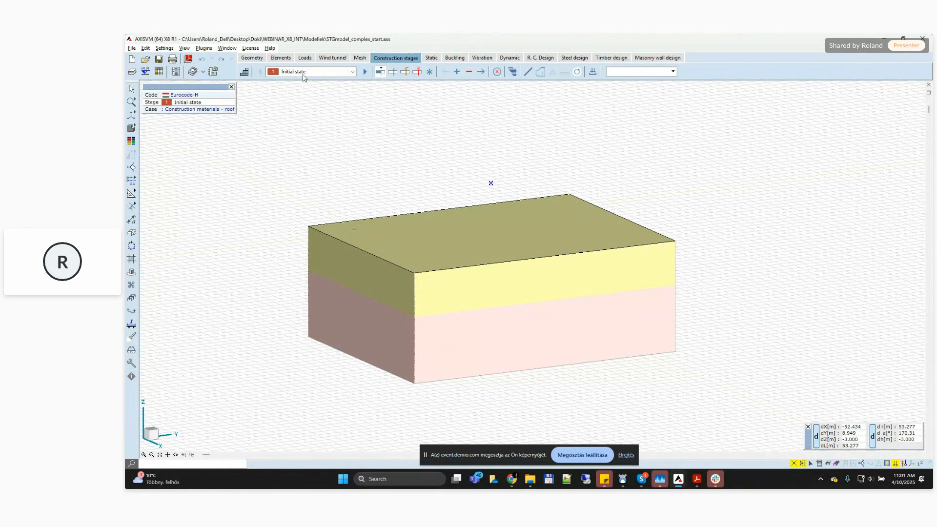
left_click(302, 73)
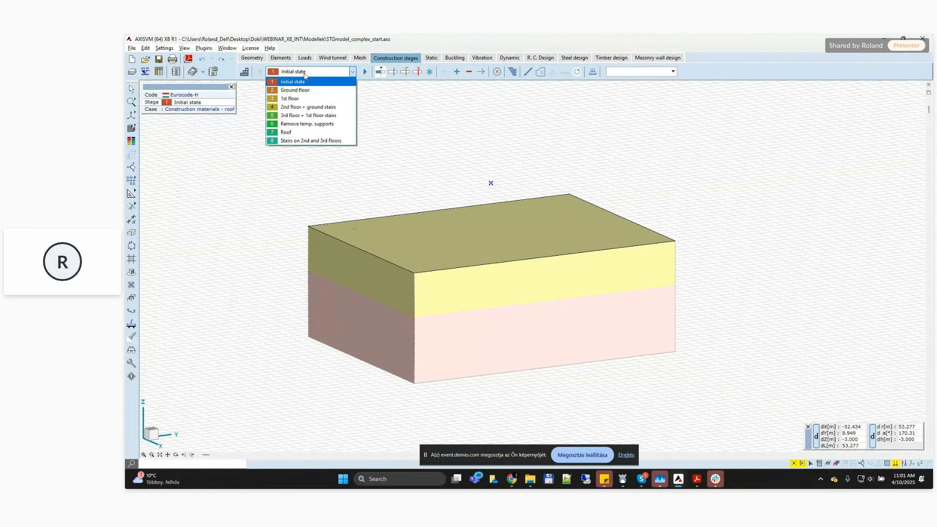
left_click(308, 73)
- Advance the displayed construction stage to Ground floor and on to 1st floor, examining the structure built in each
left_click(364, 72)
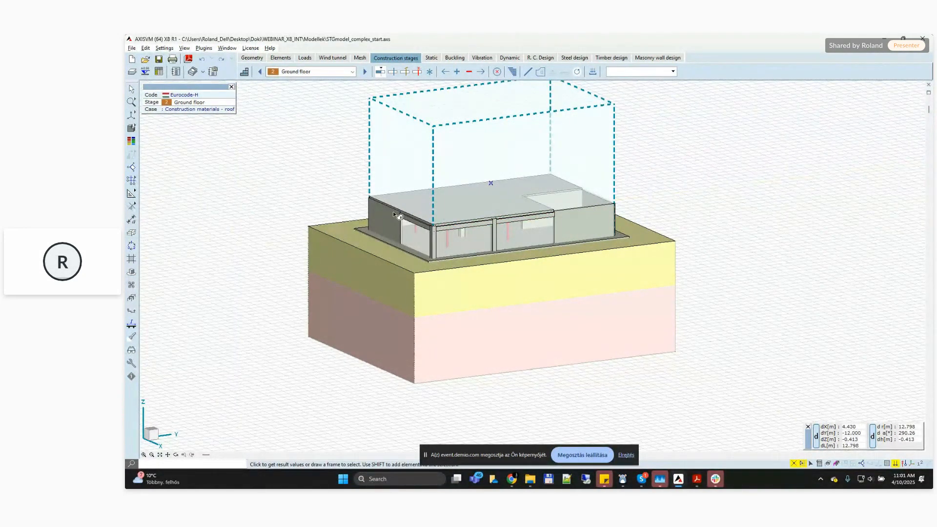
middle_click_drag(453, 222, 457, 215, "alt")
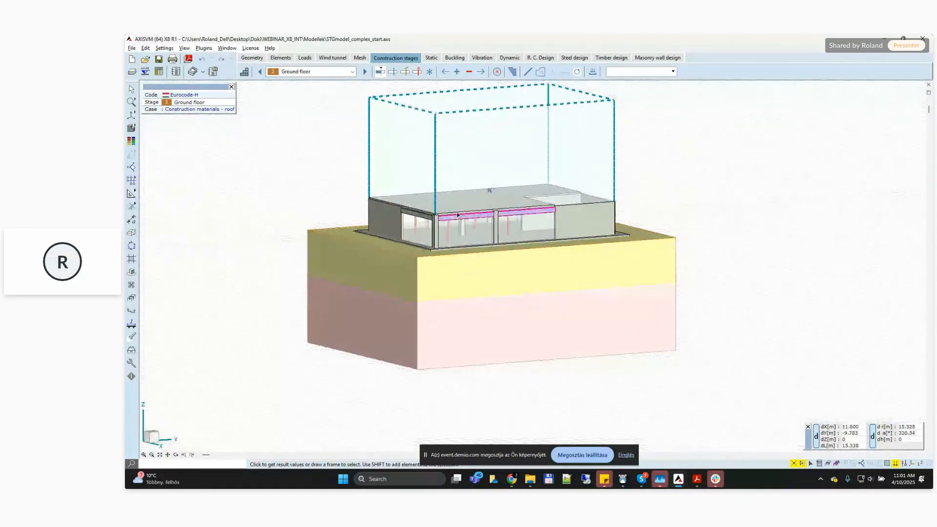
scroll(458, 215, "up", 2)
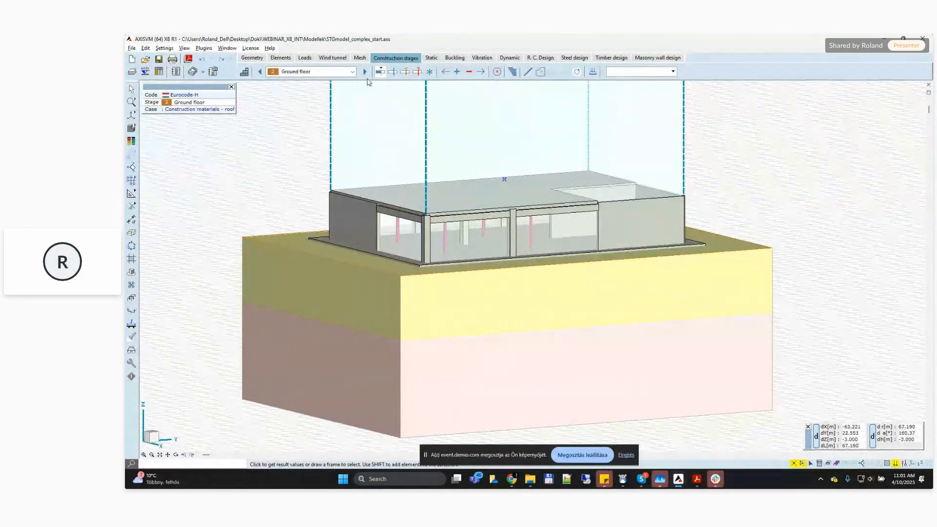
left_click(365, 72)
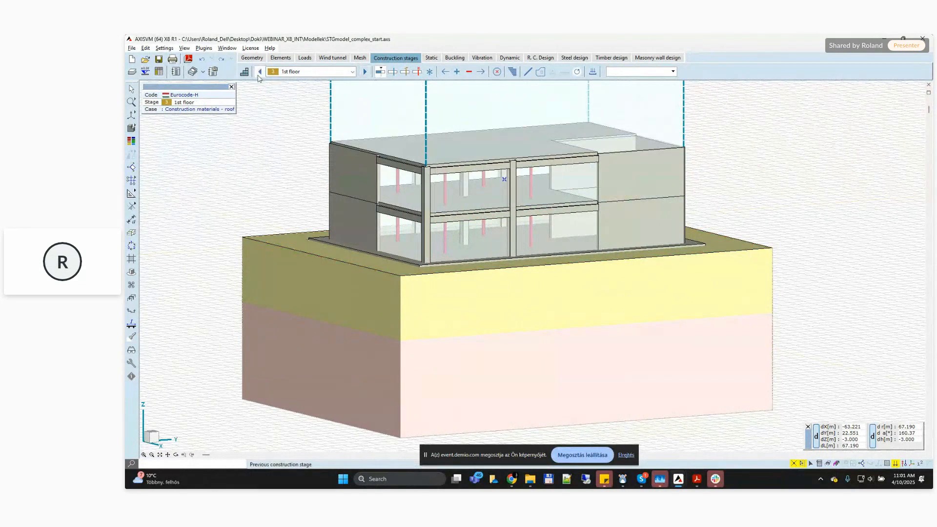
middle_click_drag(322, 107, 300, 170)
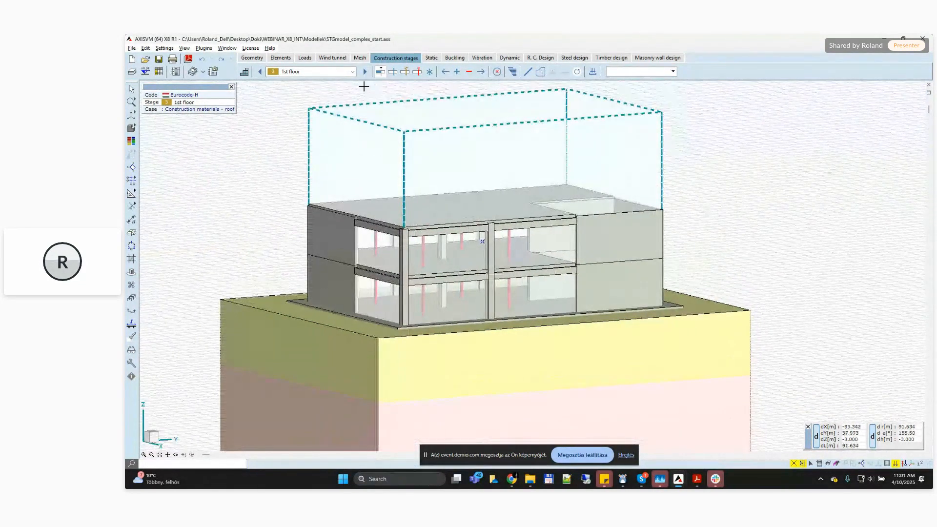
- Advance the displayed construction stage to 2nd floor + ground stairs and on to 3rd floor + 1st floor stairs, examining the structure in each
left_click(365, 72)
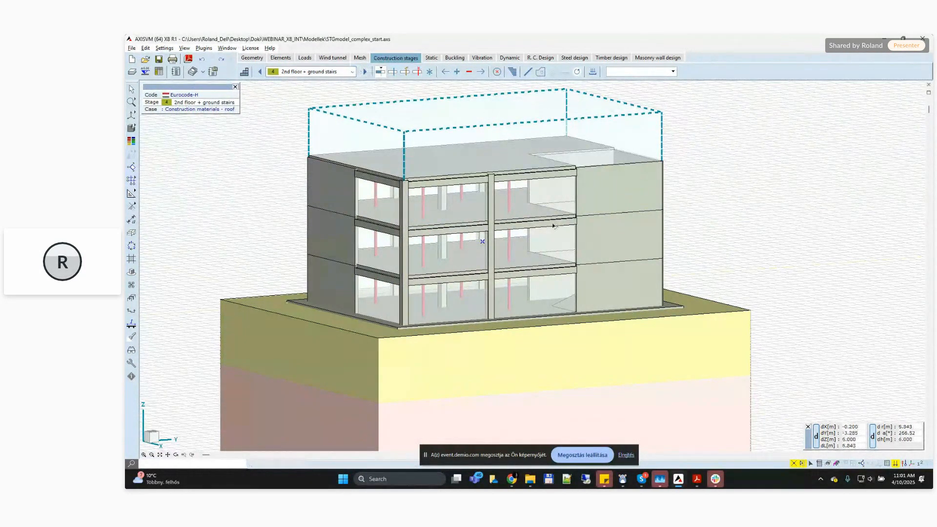
middle_click_drag(554, 288, 594, 310, "shift")
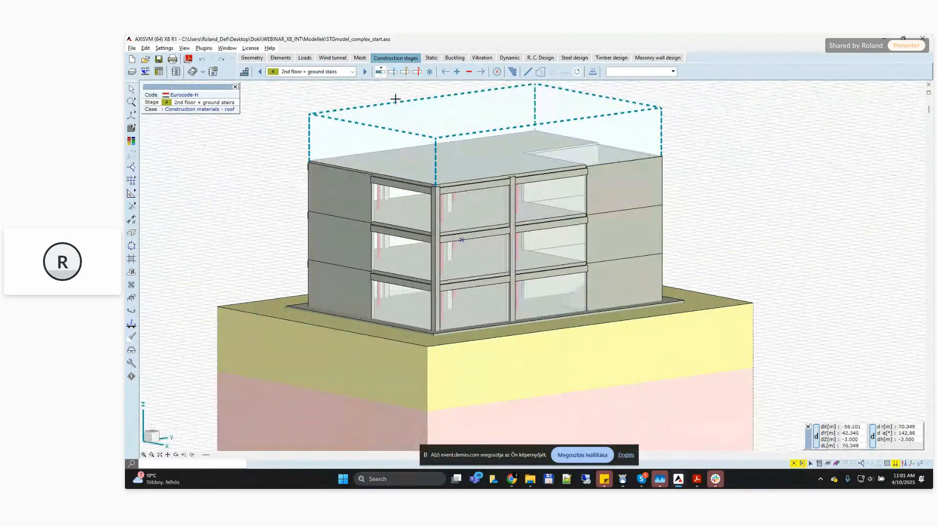
left_click(365, 72)
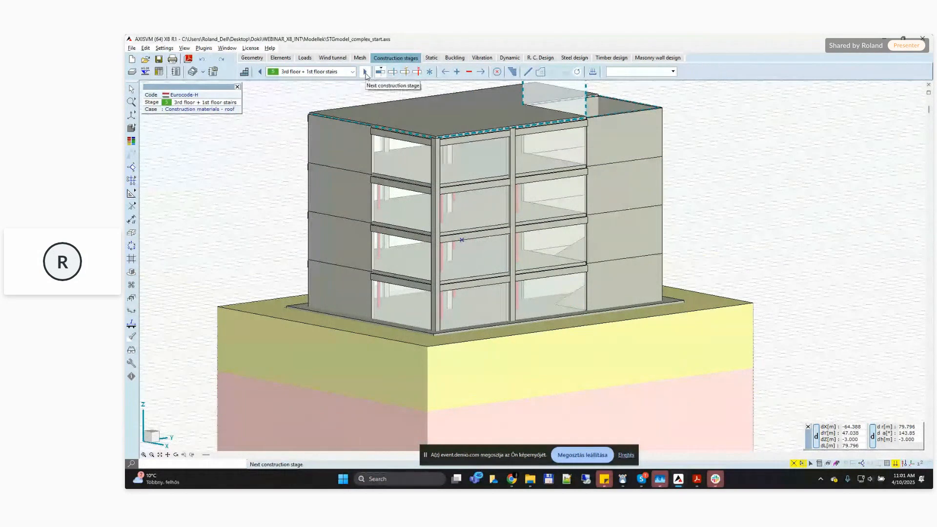
middle_click_drag(319, 130, 297, 140, "shift")
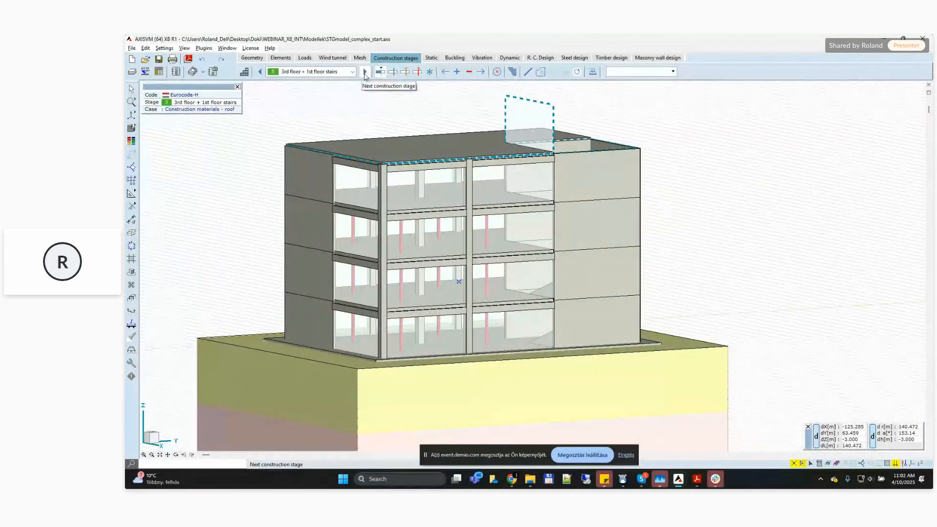
- Switch between the Remove temp. supports and 3rd floor + 1st floor stairs stages to compare the temporary supports, ending on Remove temp. supports
left_click(365, 73)
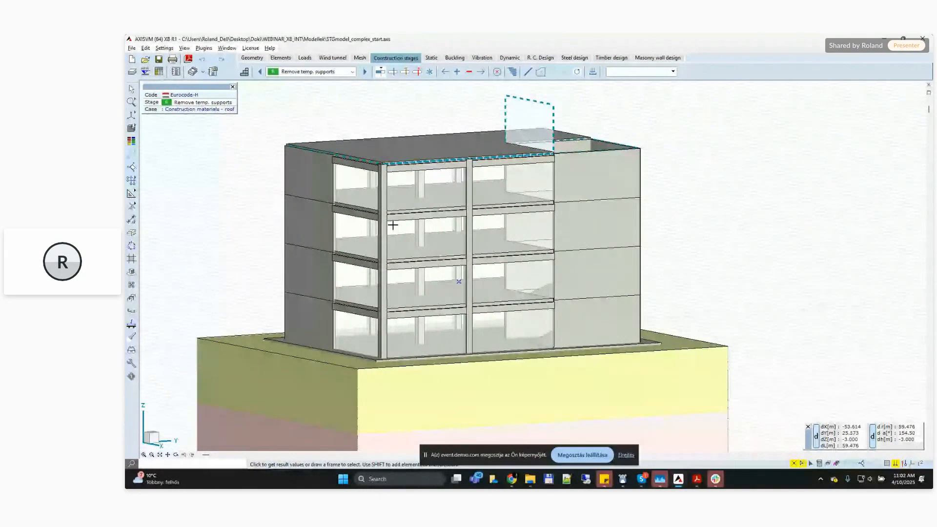
mouse_move(397, 238)
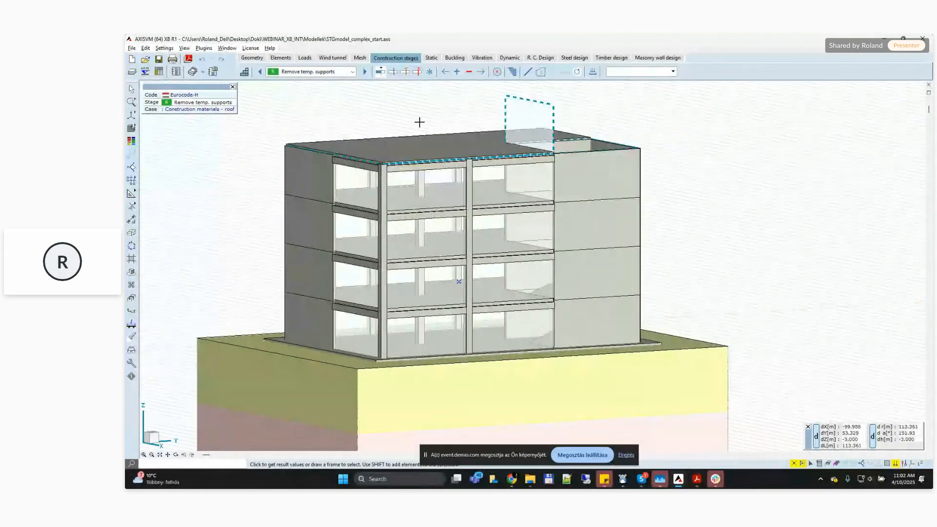
left_click(259, 73)
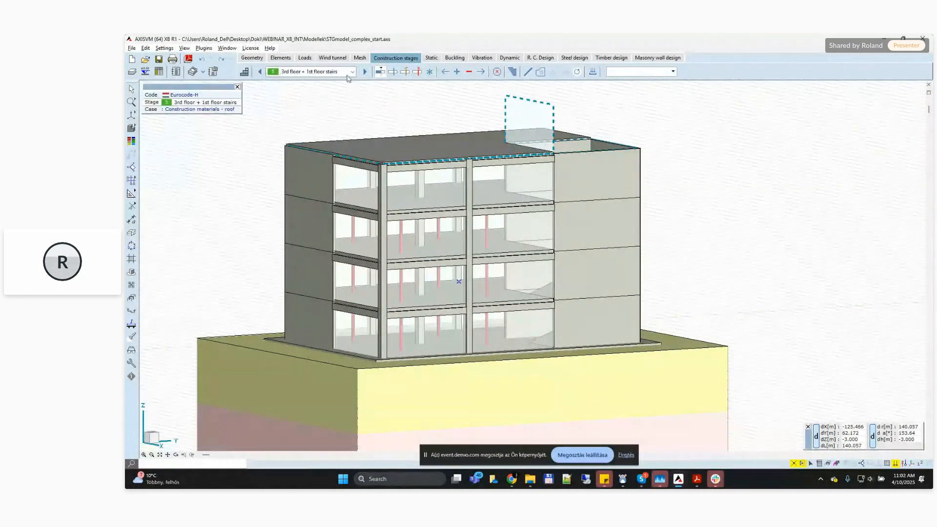
left_click(364, 72)
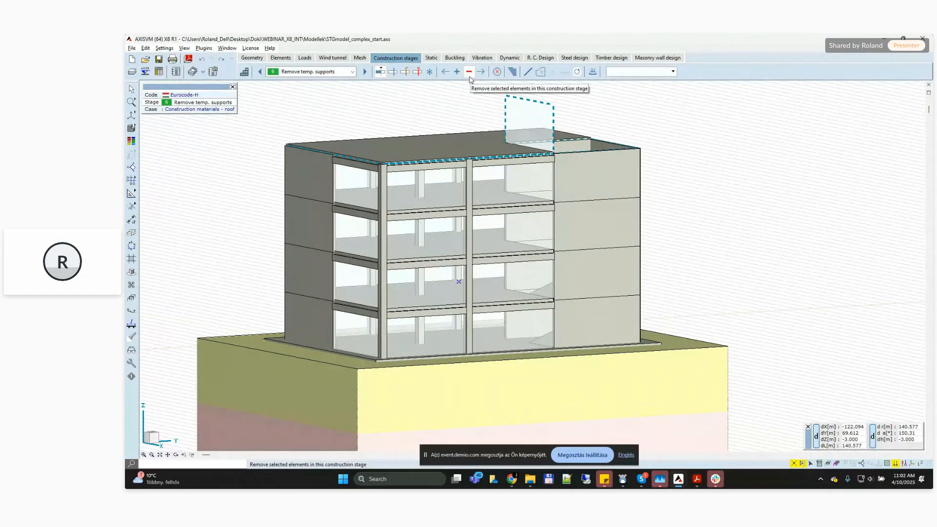
- Examine the stage-specific material and cross-section options for the top-floor inner column in Remove temp. supports, without applying any change
left_click(529, 73)
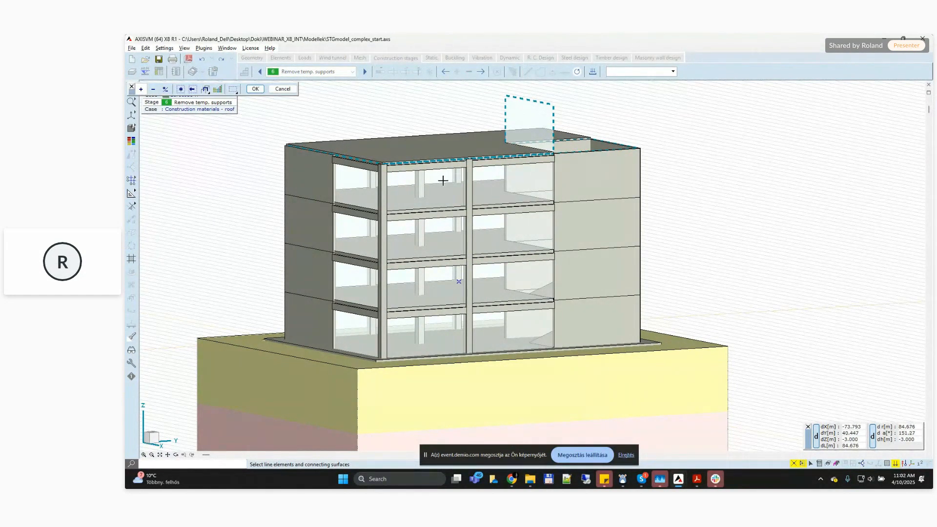
left_click(419, 180)
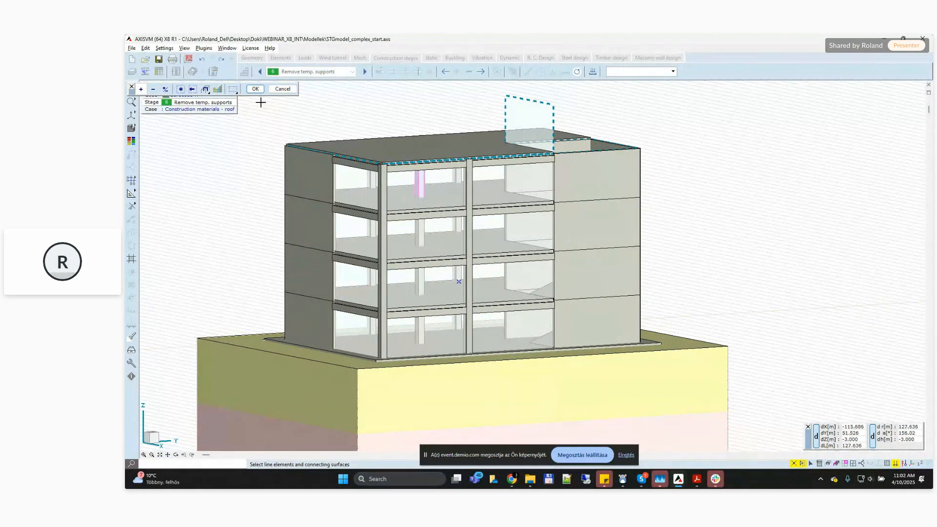
left_click(255, 88)
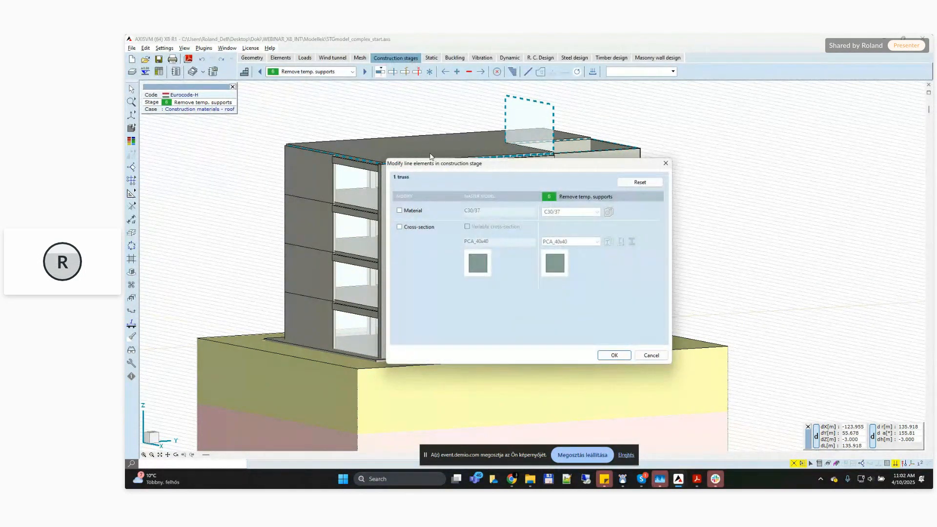
left_click_drag(590, 171, 554, 140)
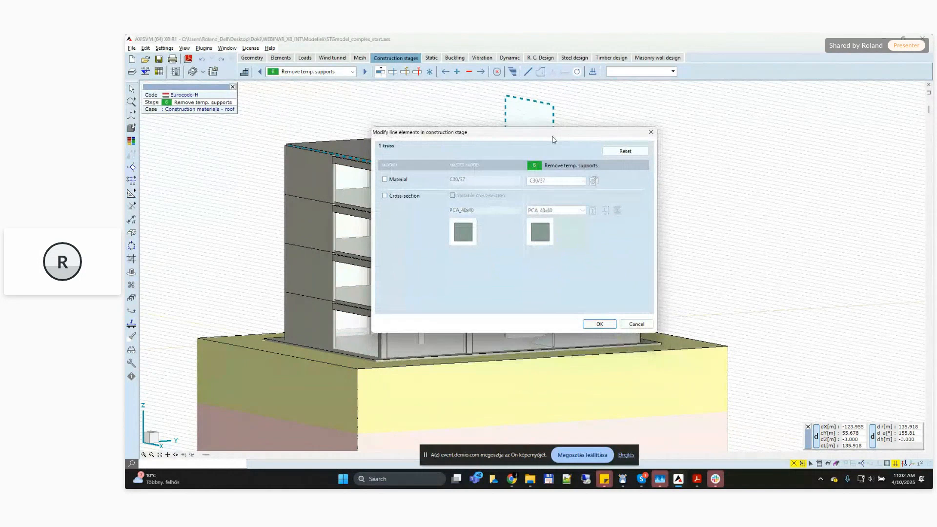
left_click(385, 179)
left_click(385, 196)
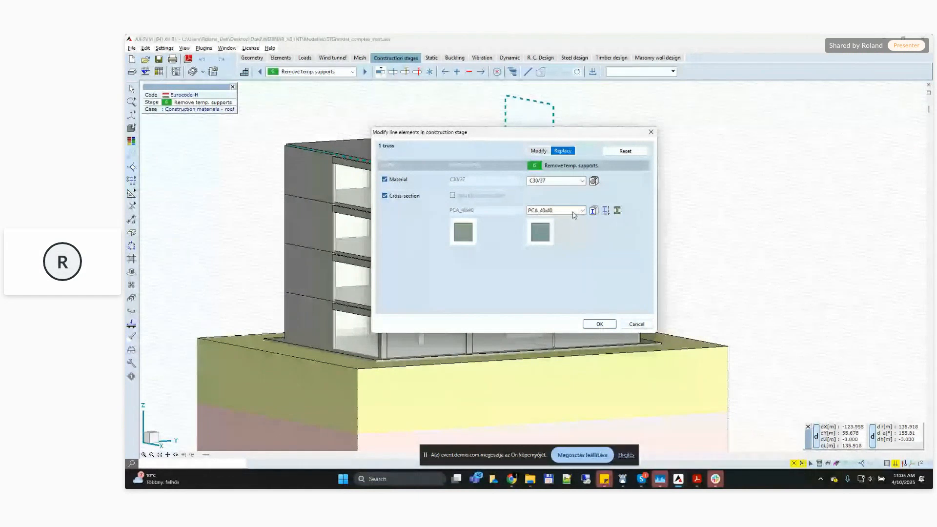
left_click(652, 132)
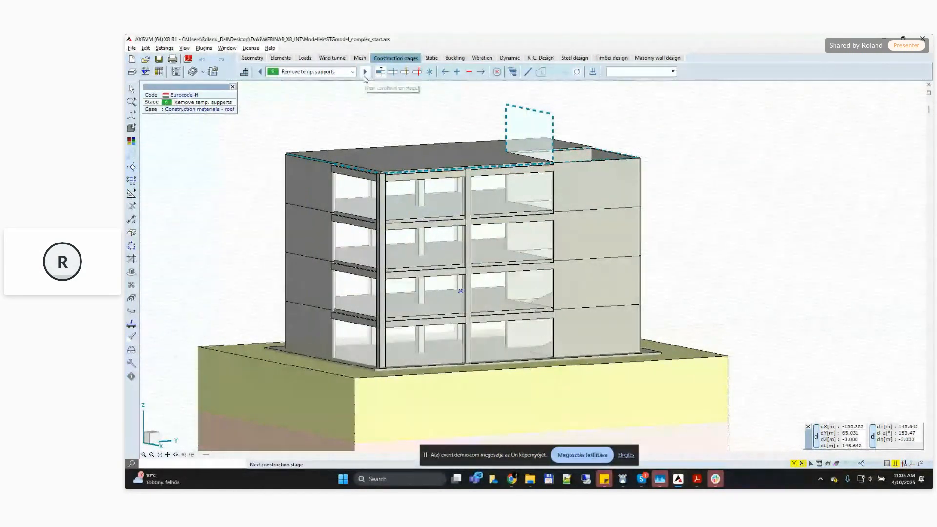
- Advance the displayed construction stage to Roof and on to Stairs on 2nd and 3rd floors, examining the building in each
left_click(364, 72)
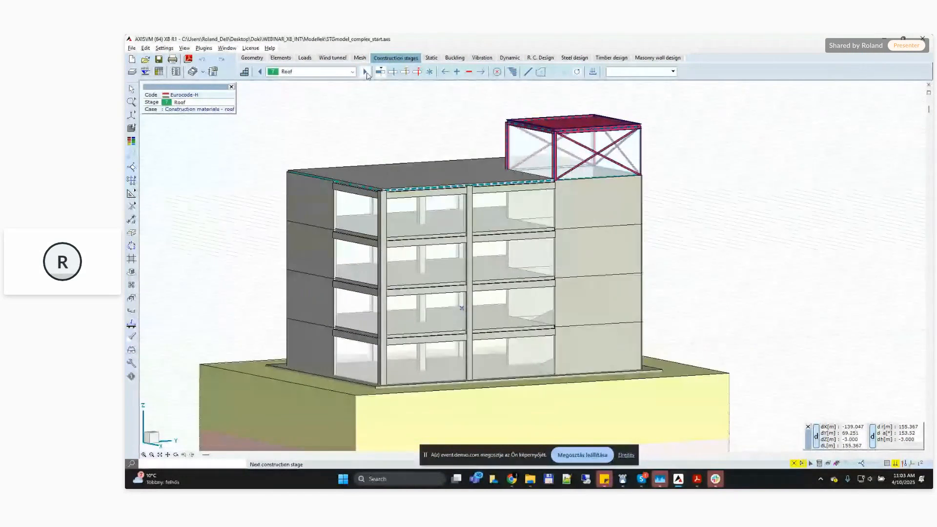
left_click(365, 71)
middle_click_drag(316, 135, 400, 163, "alt")
middle_click_drag(539, 202, 407, 135, "alt")
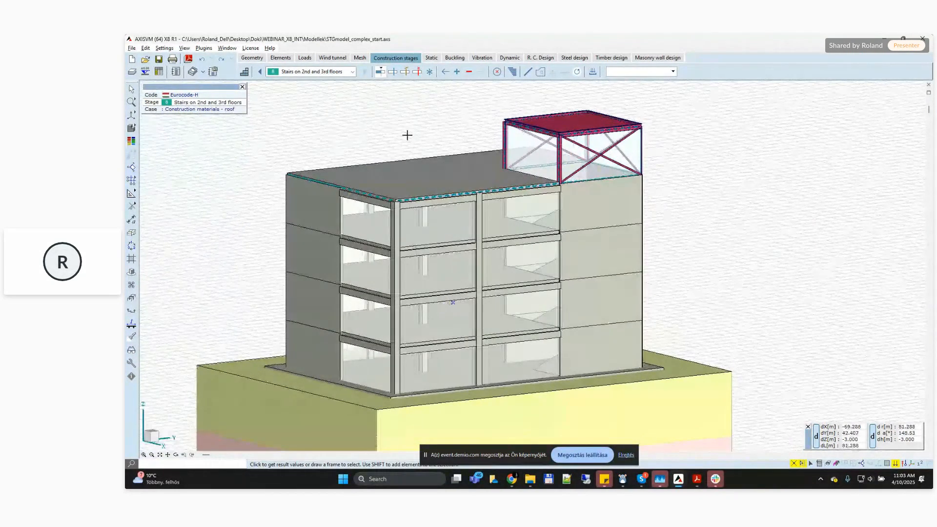
scroll(406, 135, "down", 1)
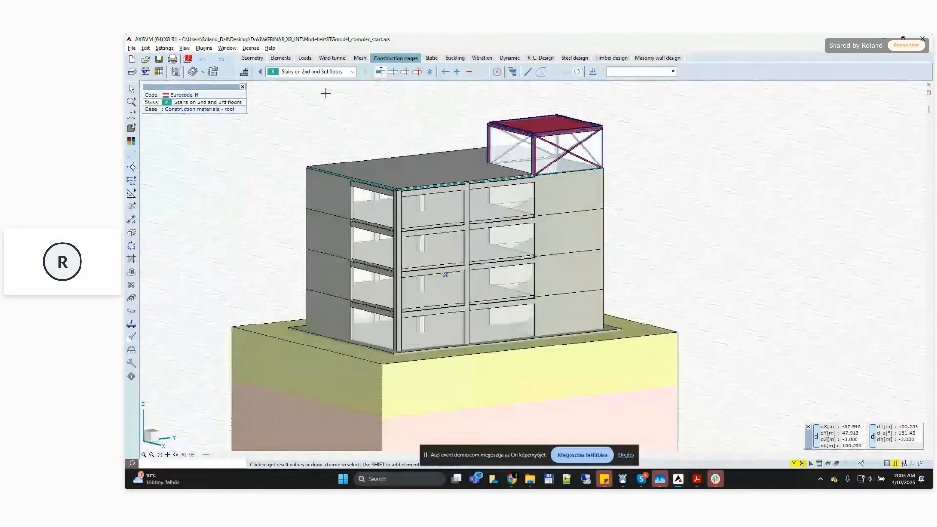
- Review the list of defined construction stages and the element changes in each, leaving the list unmodified
left_click(244, 72)
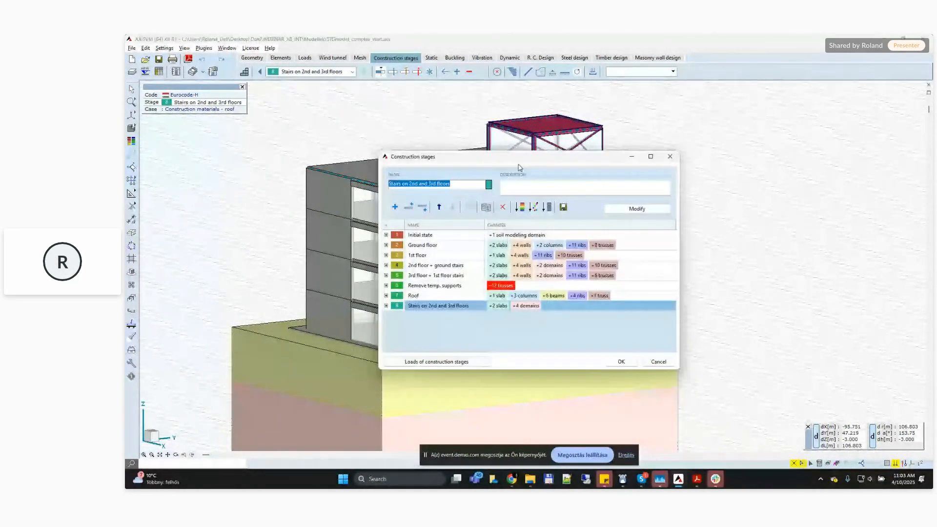
left_click_drag(545, 155, 551, 142)
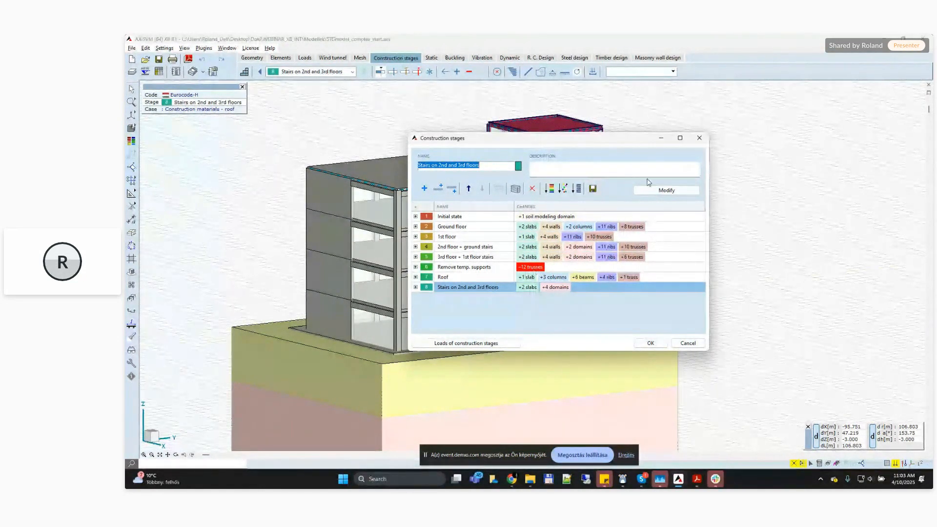
left_click(699, 137)
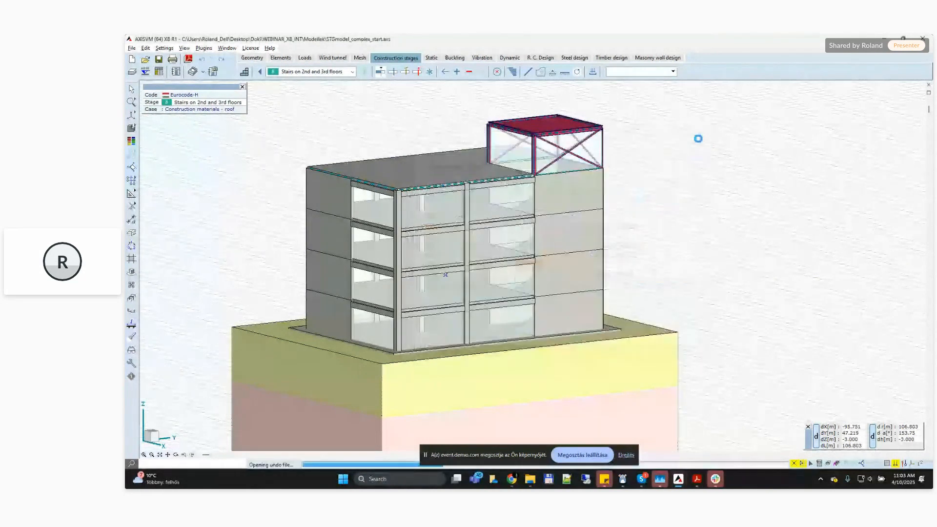
- Open the timeline of elements, enlarge it, and examine in which stages the structural members and domains are active
left_click(510, 74)
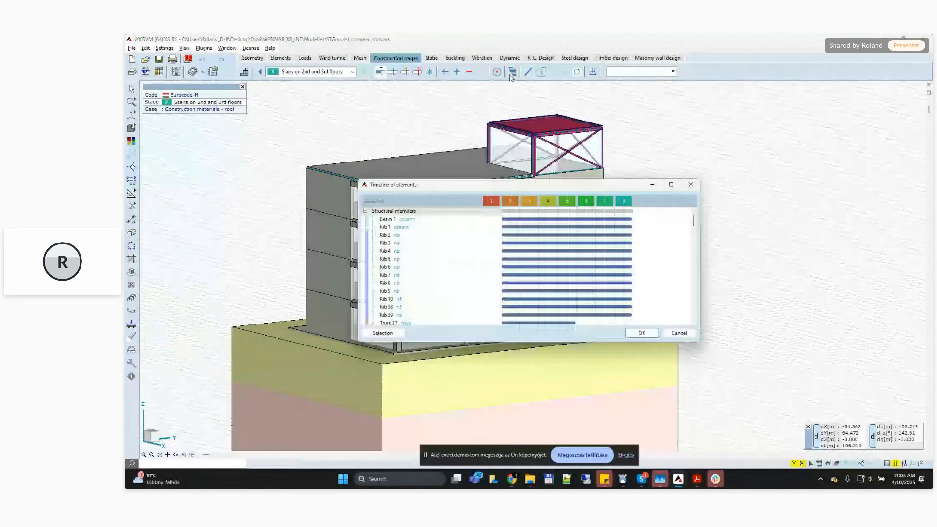
left_click_drag(523, 284, 522, 398)
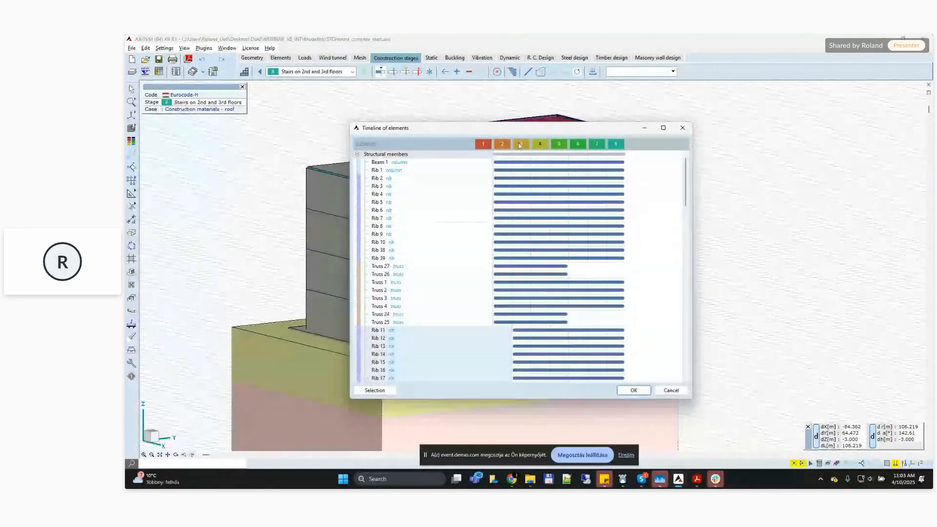
left_click(357, 154)
left_click(357, 156)
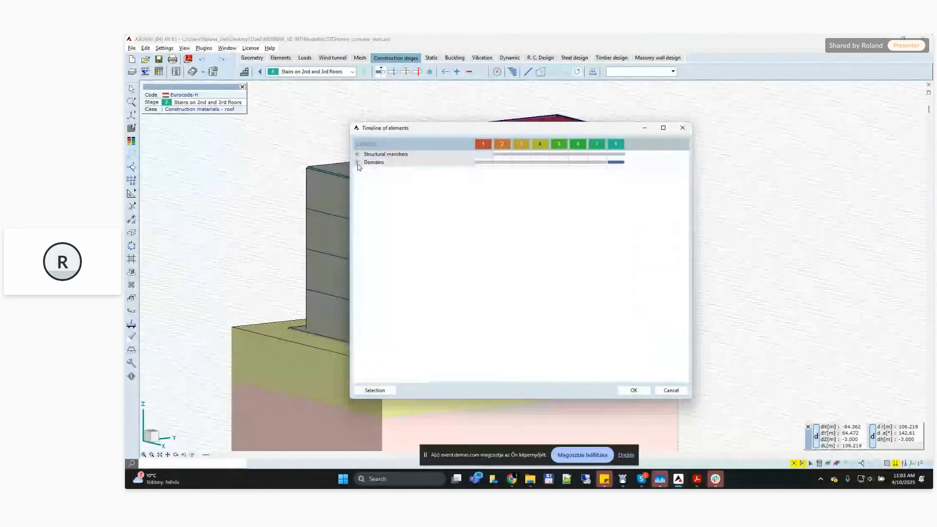
left_click(357, 155)
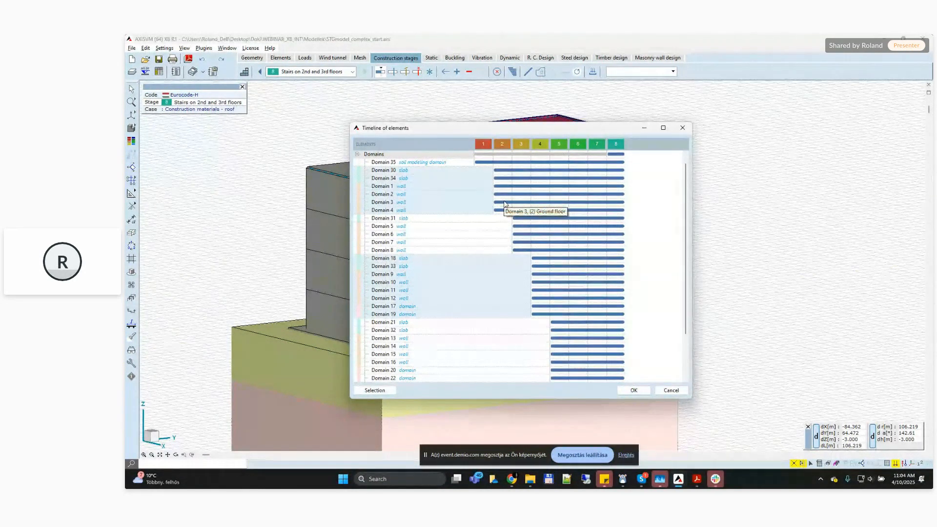
- Highlight the ground-floor walls Domain 2, Domain 3 and Domain 4 in the model from the timeline, examine them and close the timeline
left_click(395, 210)
left_click(382, 202, "ctrl")
left_click(382, 194, "ctrl")
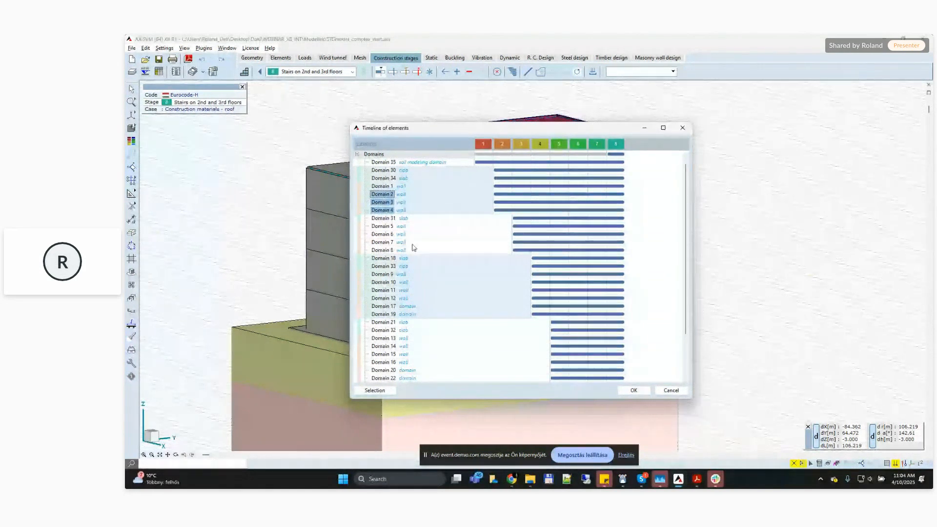
left_click(374, 390)
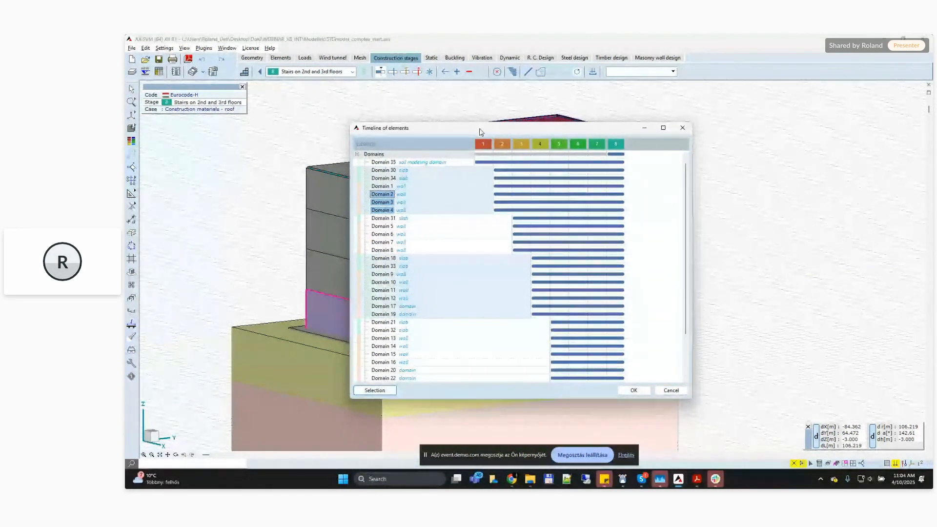
left_click_drag(481, 132, 651, 123)
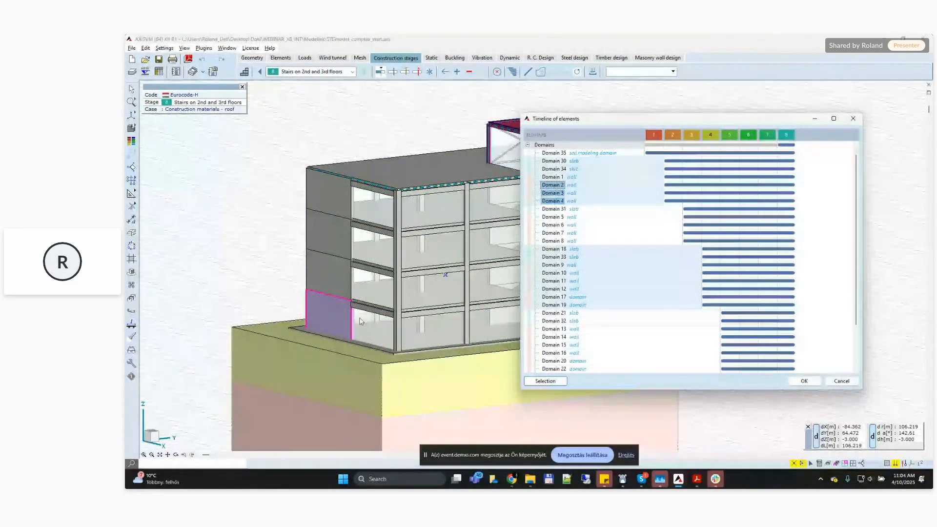
left_click(845, 122)
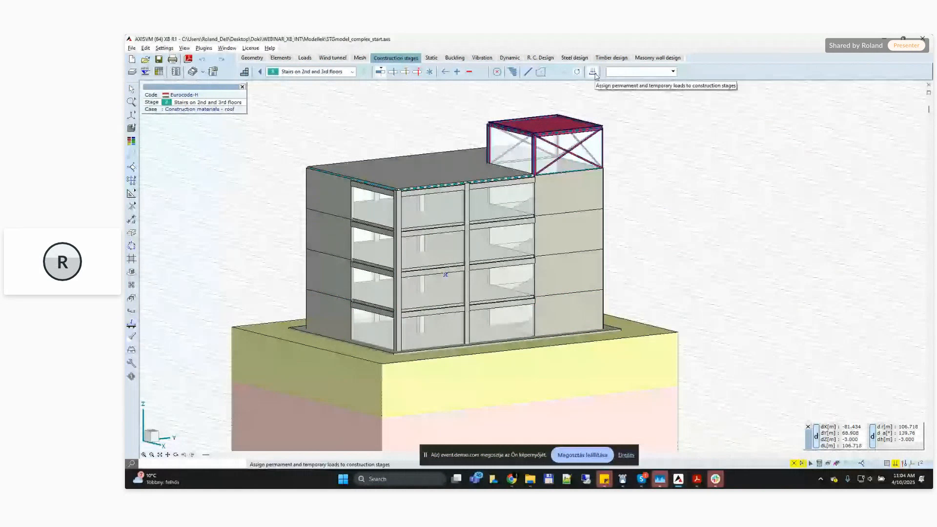
- Assign the permanent loads to construction stages: G from stage 1, Layers from stage 4 and Partition walls from stage 5
left_click(594, 73)
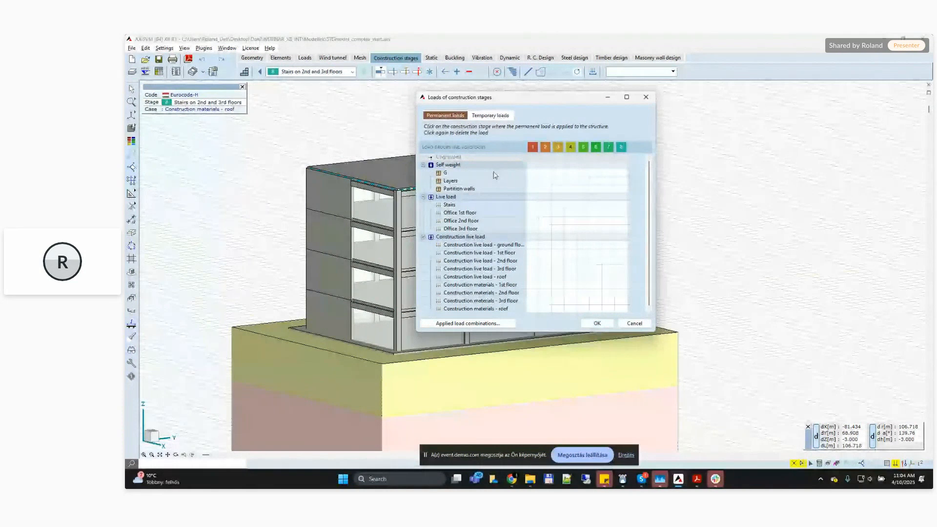
left_click(530, 173)
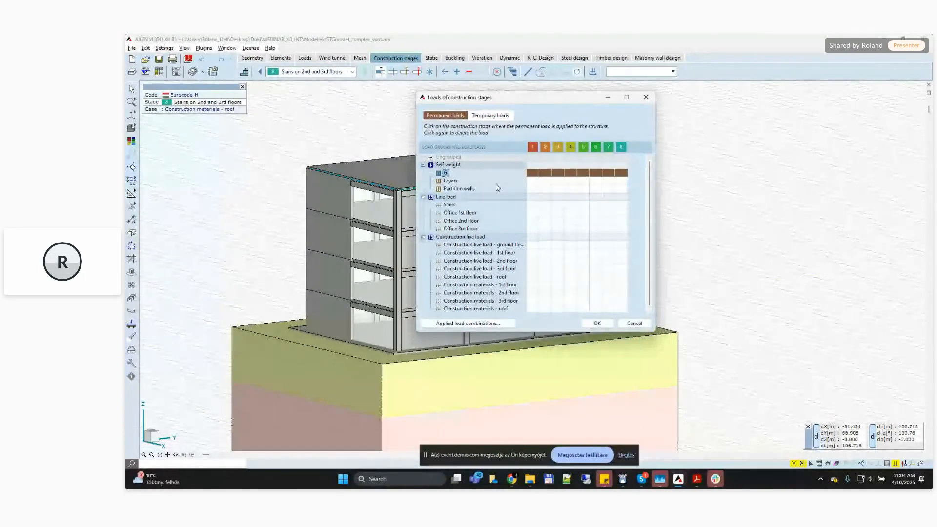
left_click(570, 181)
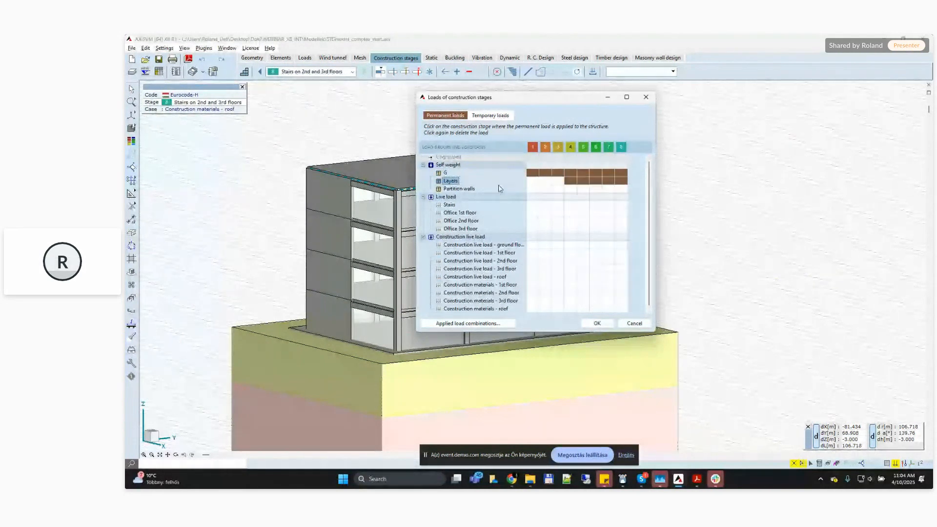
left_click(586, 190)
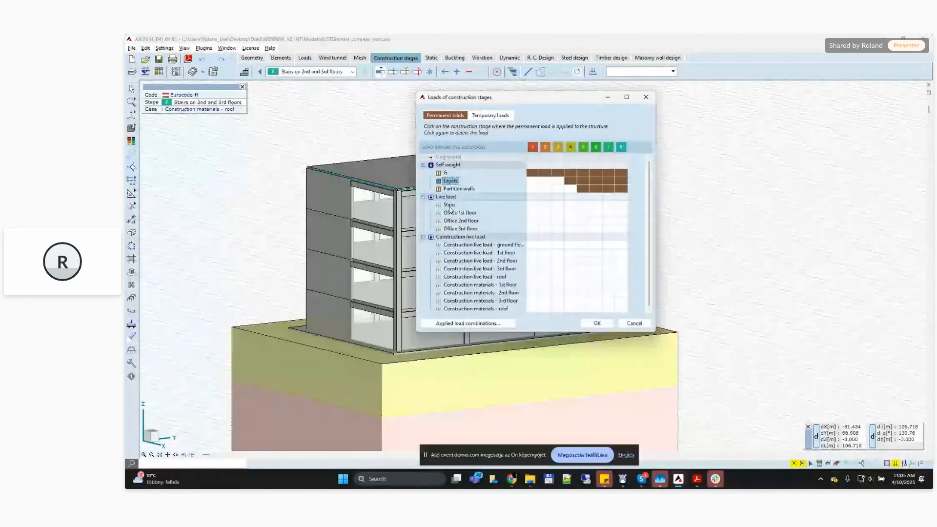
- Assign the ground floor construction live load as a temporary load from stage 3 onward
left_click(483, 115)
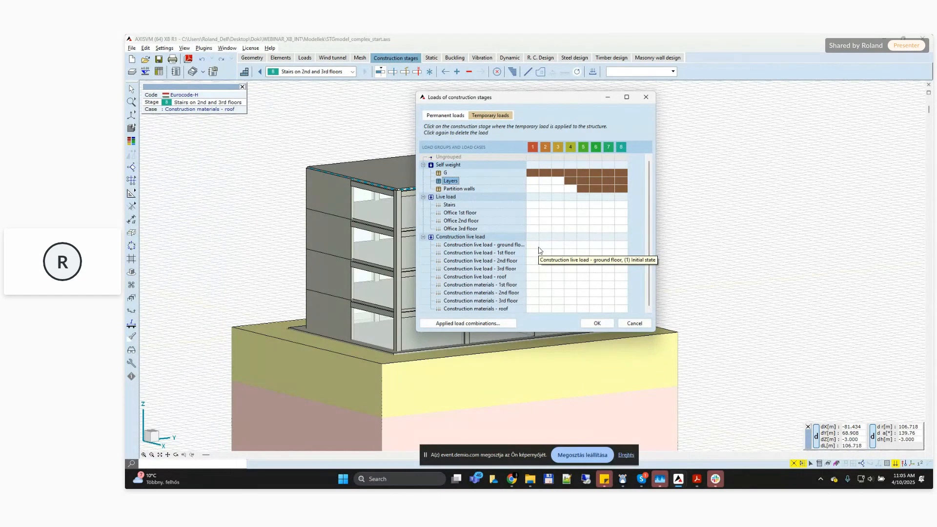
left_click(570, 245)
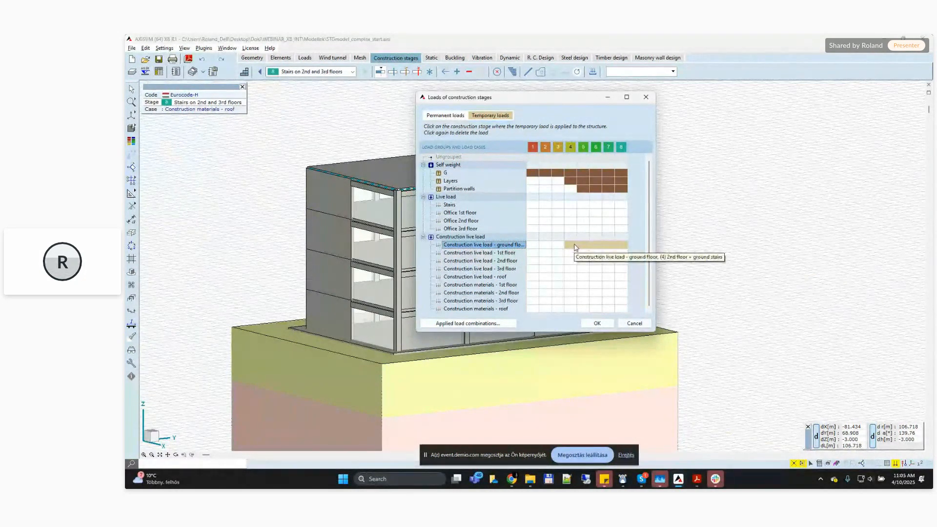
left_click(557, 244)
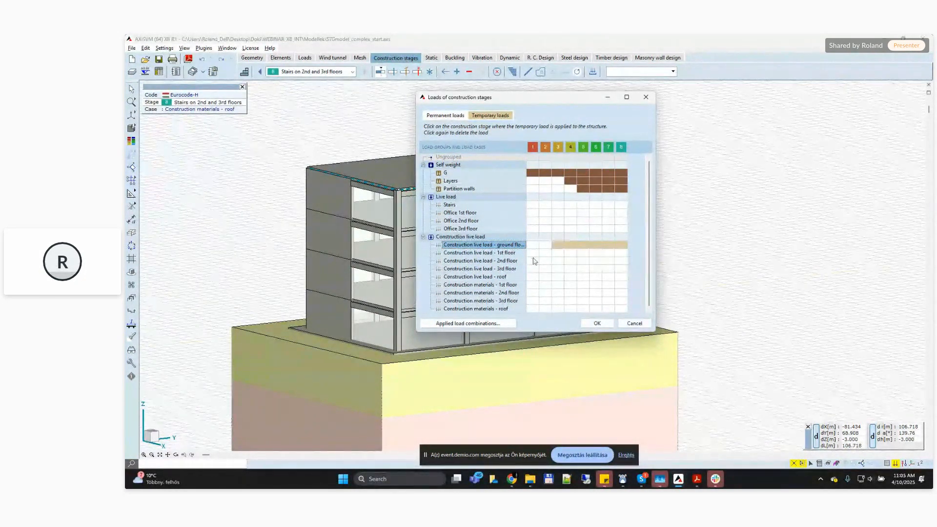
- Assign the temporary construction live loads: 1st floor from stage 4, 2nd and 3rd floors from stage 5, and roof from stage 7
left_click(574, 256)
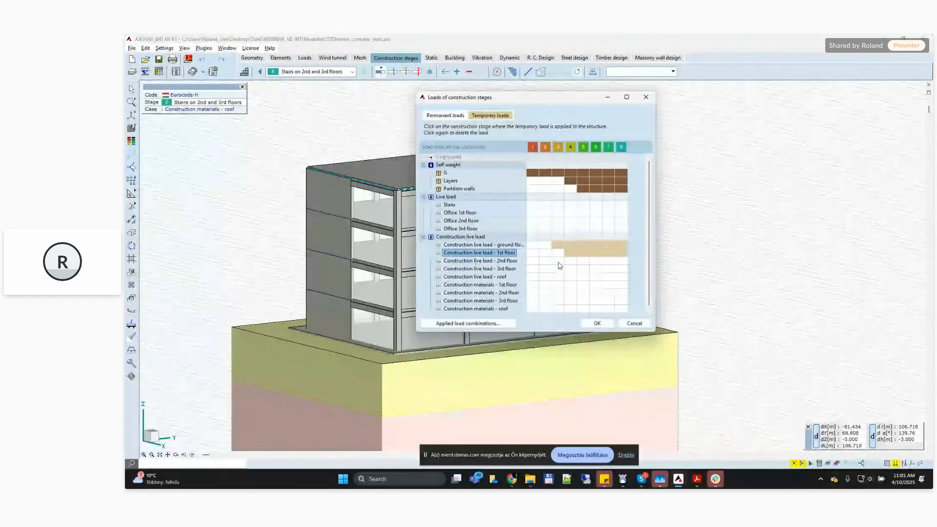
left_click(584, 269)
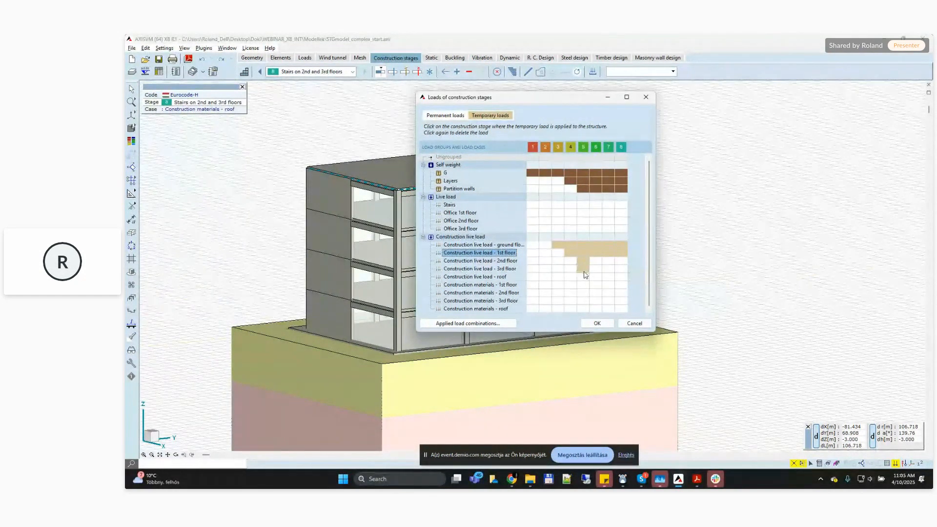
left_click(621, 277)
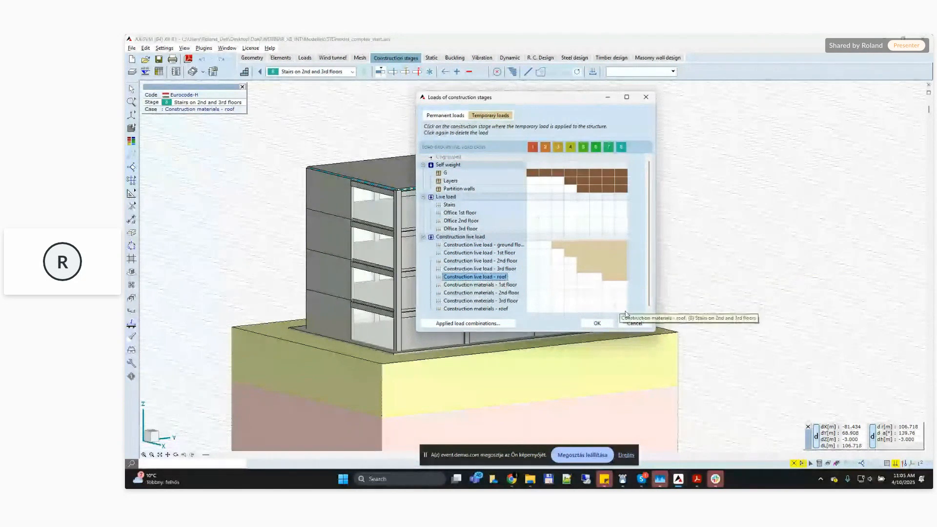
- Assign the construction materials loads of the roof and the three floors to temporary stages, the 1st floor in stages 2 to 4, and accept
left_click(596, 309)
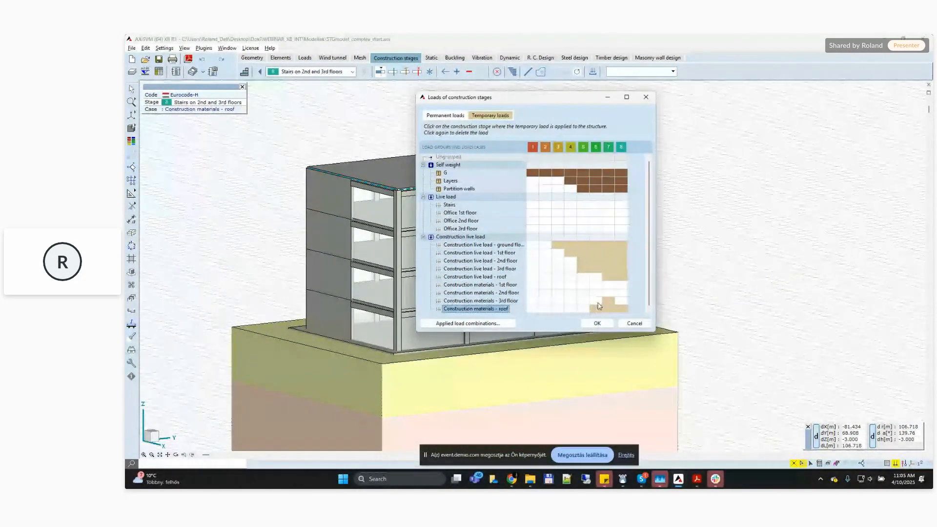
left_click(582, 309)
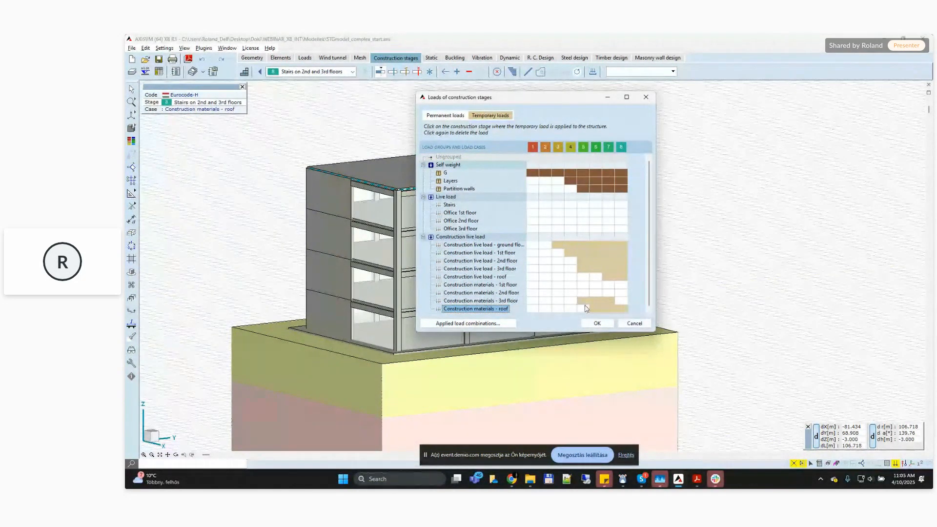
left_click(571, 308)
left_click(562, 294)
left_click(570, 287)
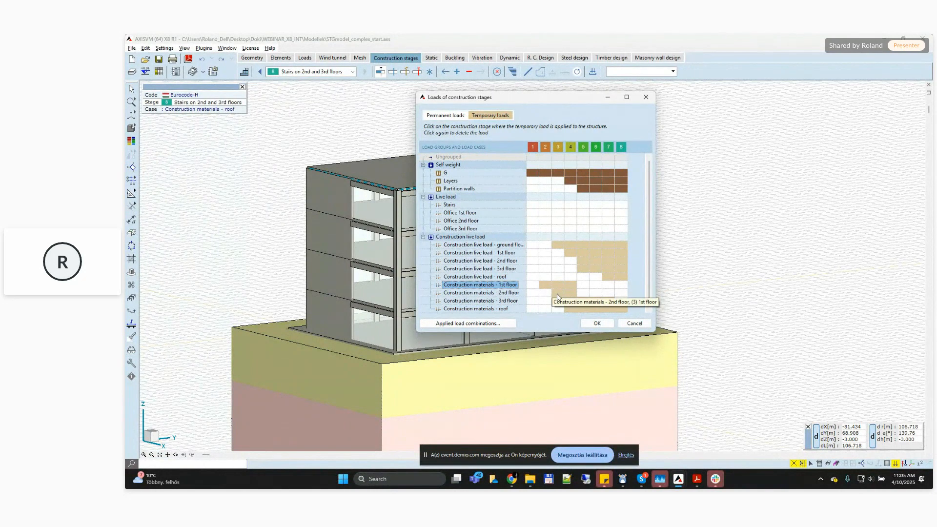
left_click(559, 296)
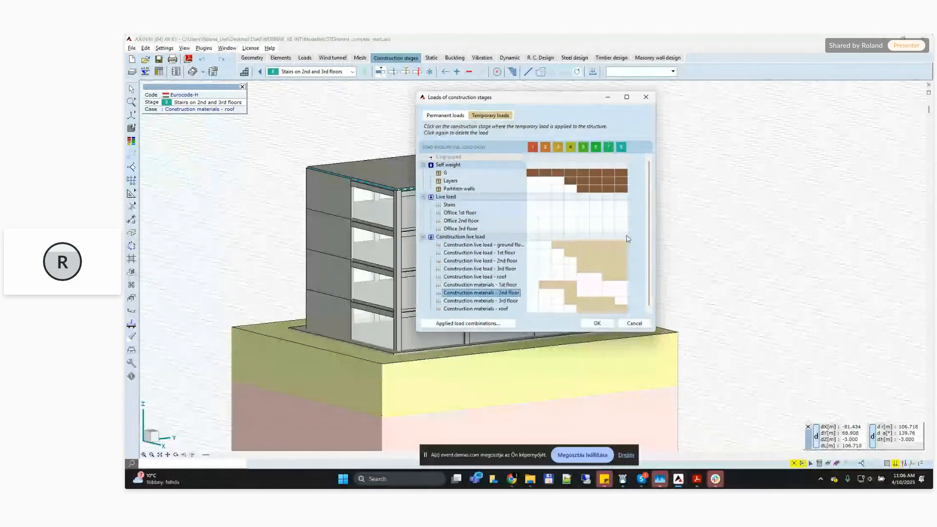
left_click(596, 323)
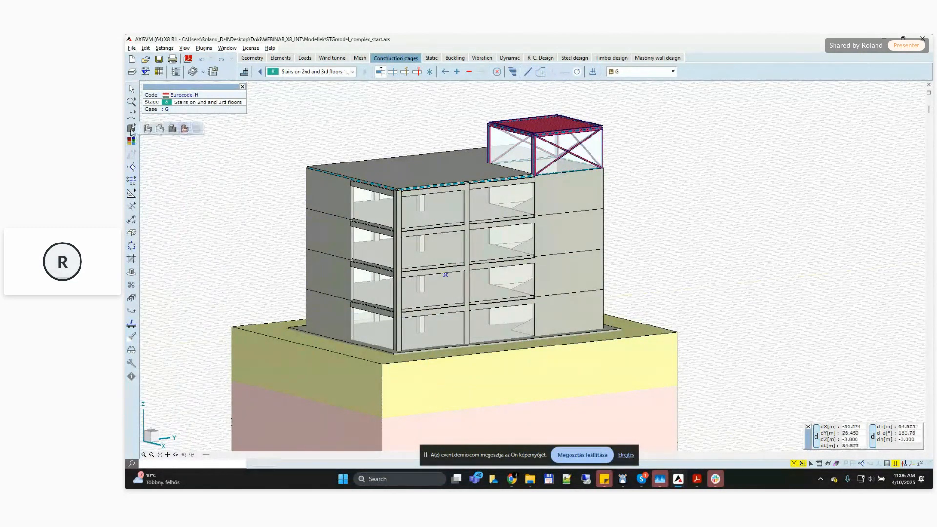
- Display the building as a wireframe and make 3rd floor + 1st floor stairs the current construction stage
left_click(149, 128)
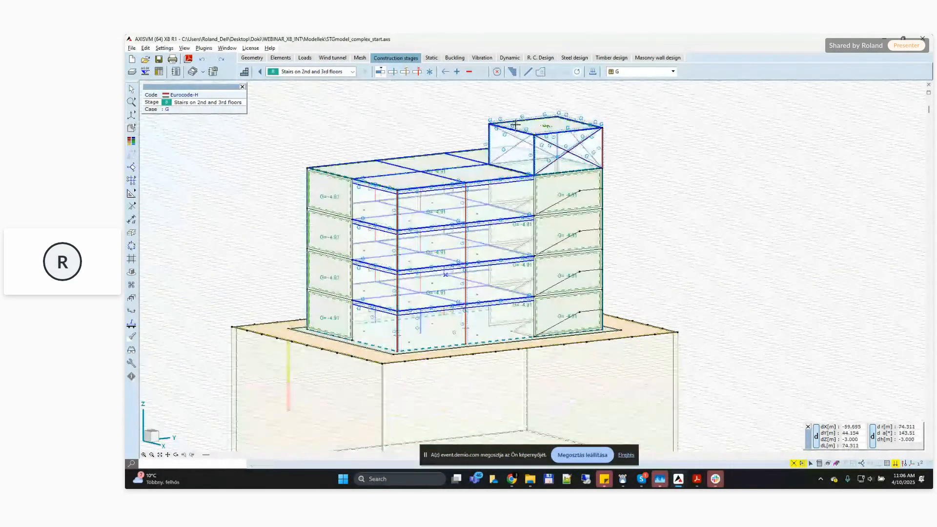
left_click(322, 72)
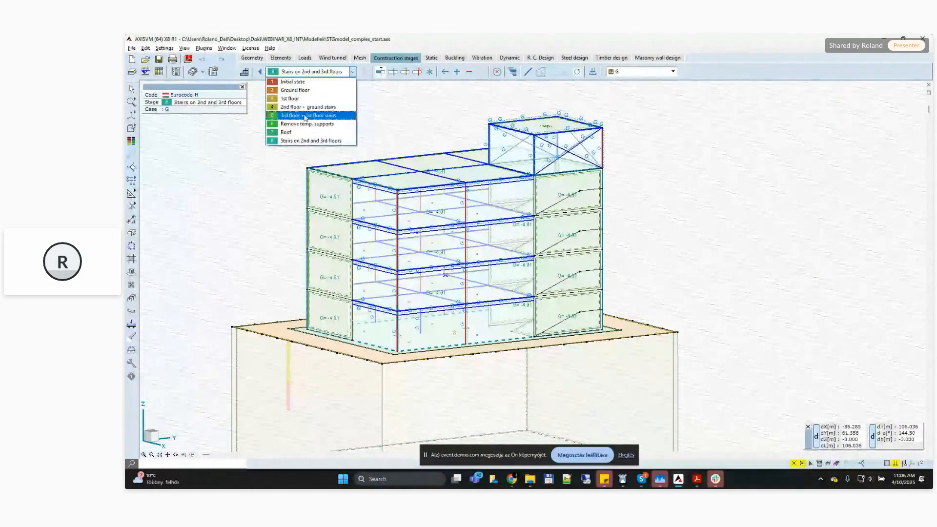
left_click(305, 115)
- Examine the load cases available in the current stage one by one, from G through to Construction materials - roof
left_click(643, 72)
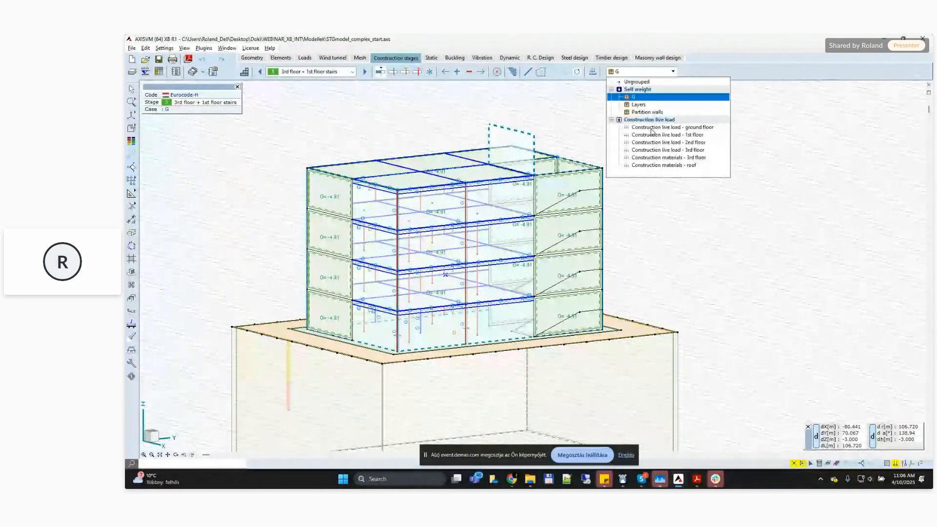
left_click(639, 96)
left_click(647, 74)
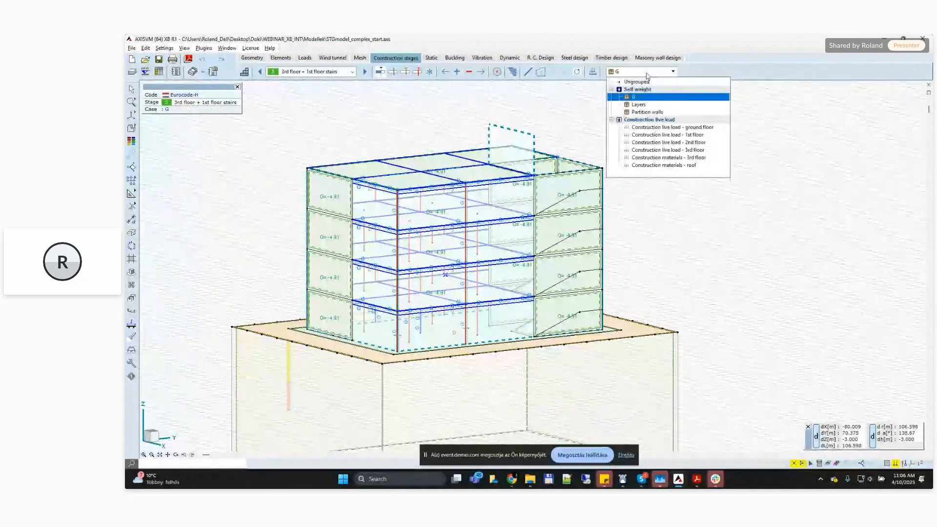
key("Down")
key("Down")
key("Down")
key("Down")
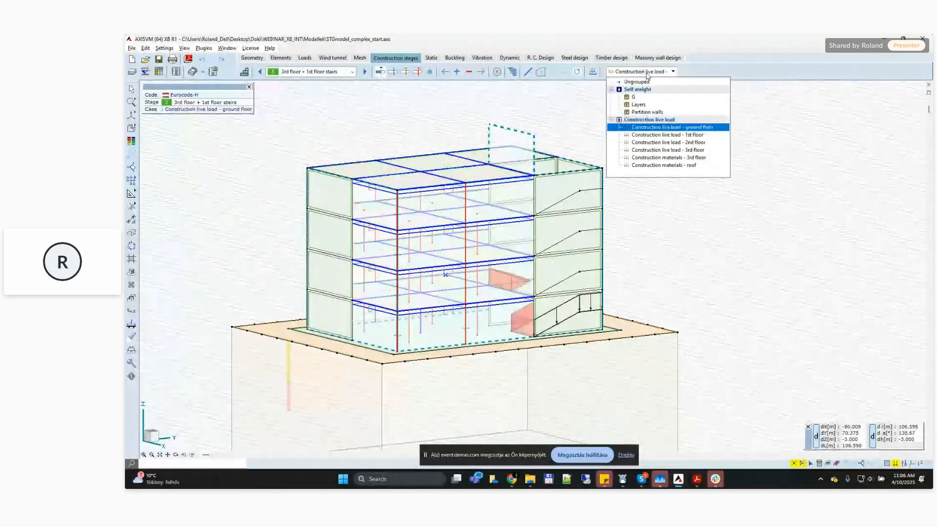
key("Down")
key("Down")
key("Down")
key("Down")
key("Down")
key("Return")
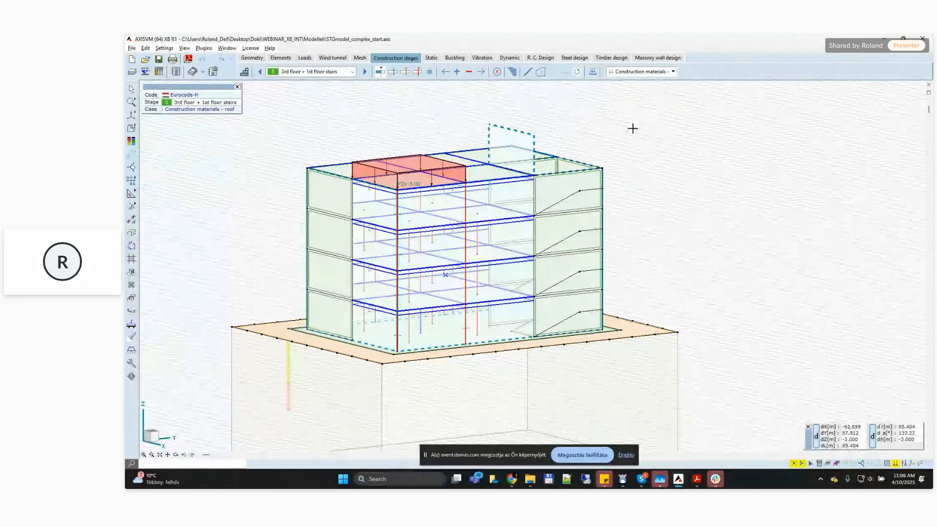
middle_click_drag(598, 120, 594, 120, "alt")
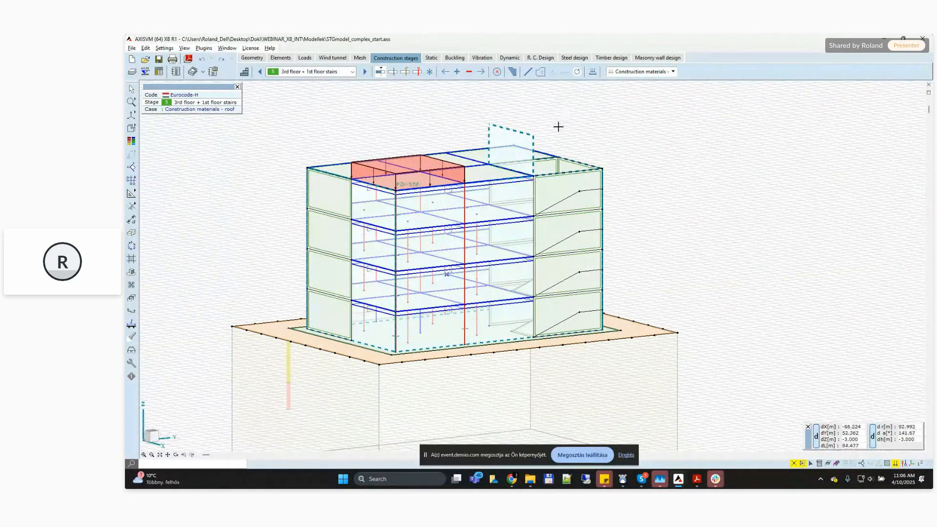
- Switch to the analysed model STG_COMPLEX_FIN_int.axs and bring its vertical displacement results for load case G into view
left_click(426, 58)
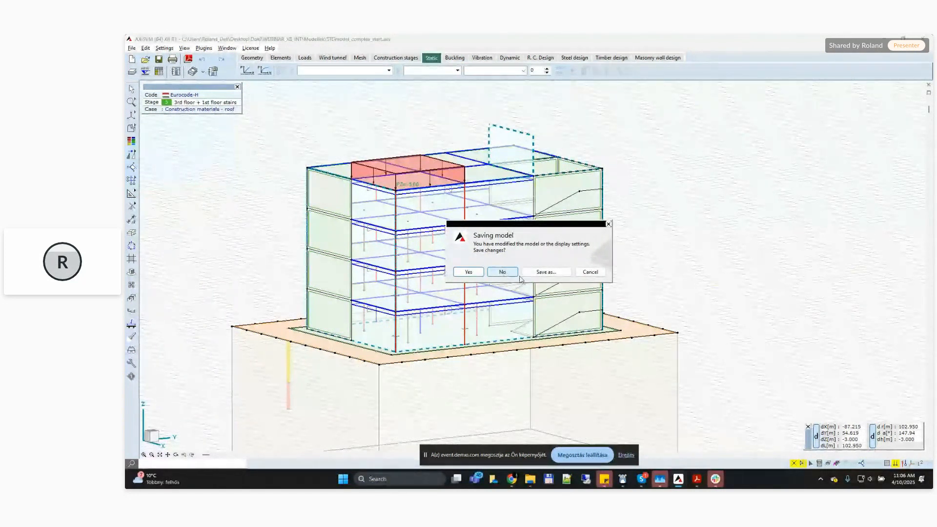
mouse_move(680, 483)
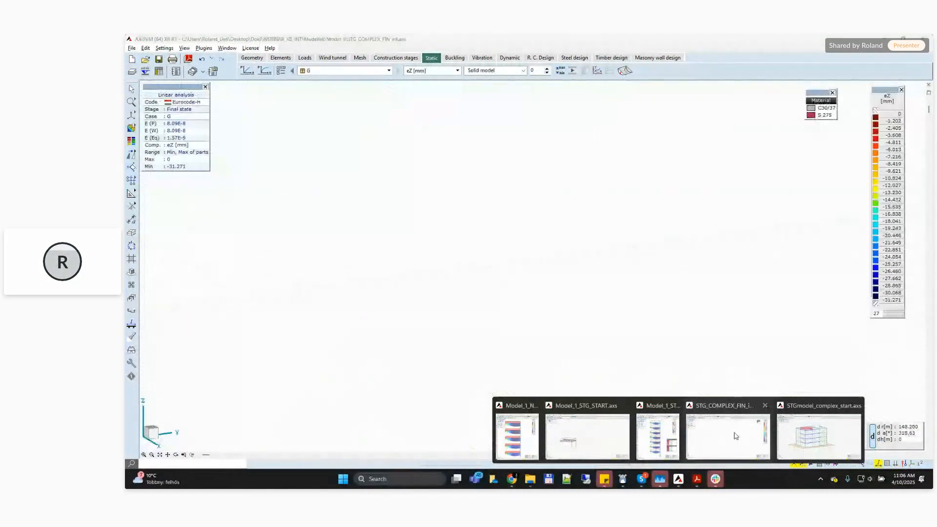
left_click(736, 436)
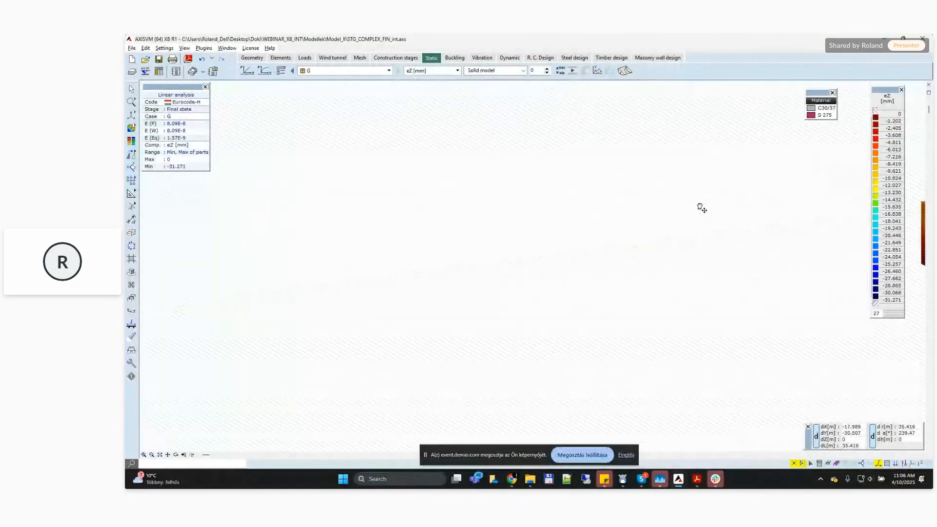
middle_click_drag(549, 229, 413, 232)
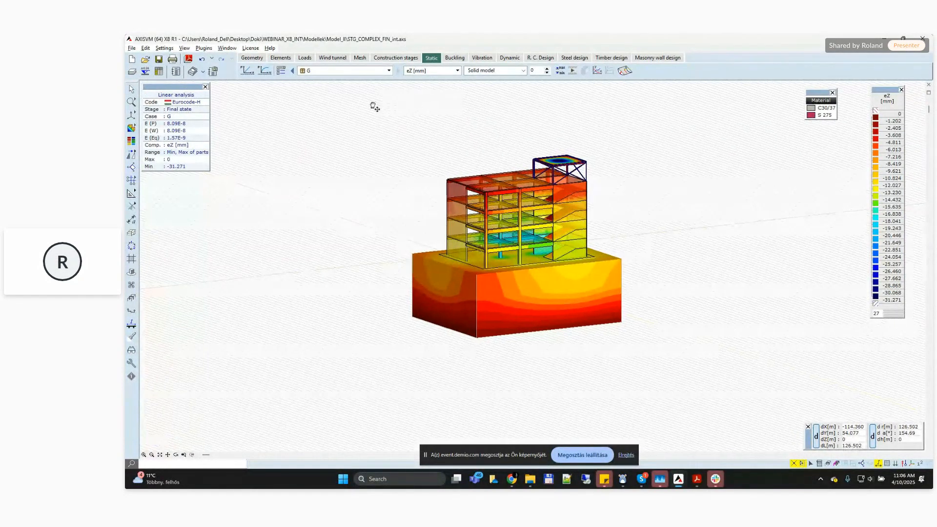
middle_click_drag(374, 105, 347, 125)
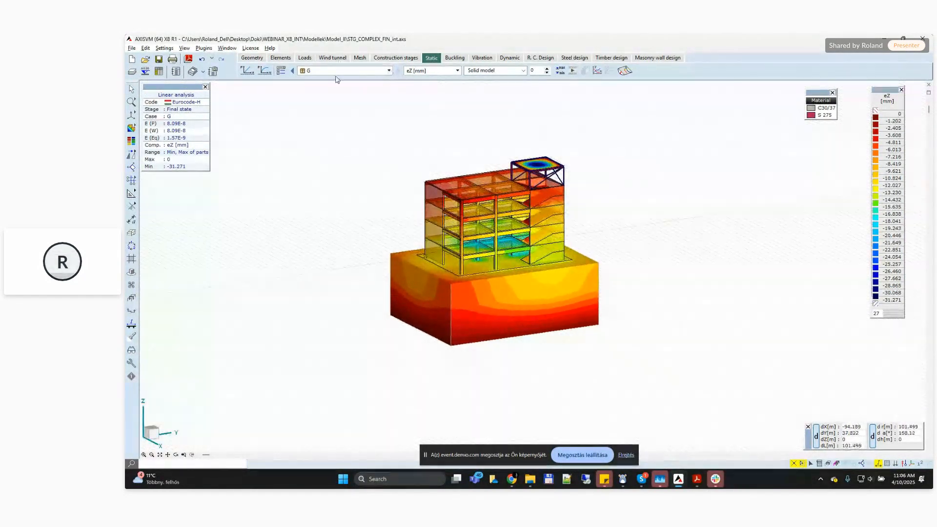
scroll(409, 190, "up", 2)
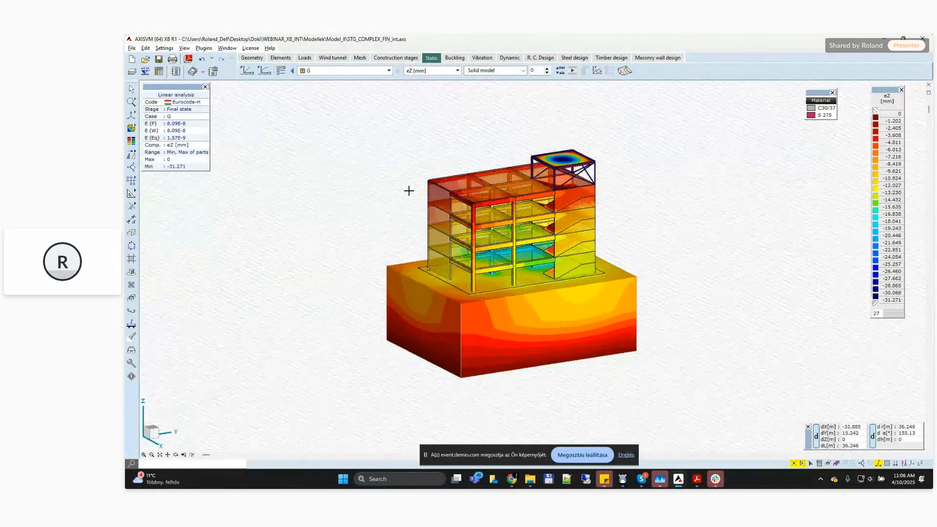
scroll(409, 191, "up", 2)
middle_click_drag(409, 191, 359, 167)
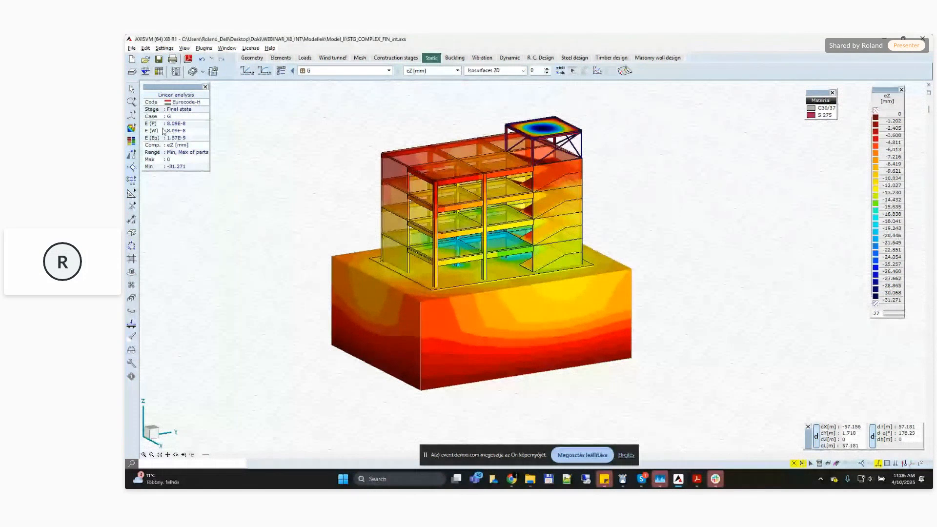
- Examine which load cases have linear analysis results in the Initial state, Ground floor and 3rd floor + 1st floor stairs stages
left_click(341, 71)
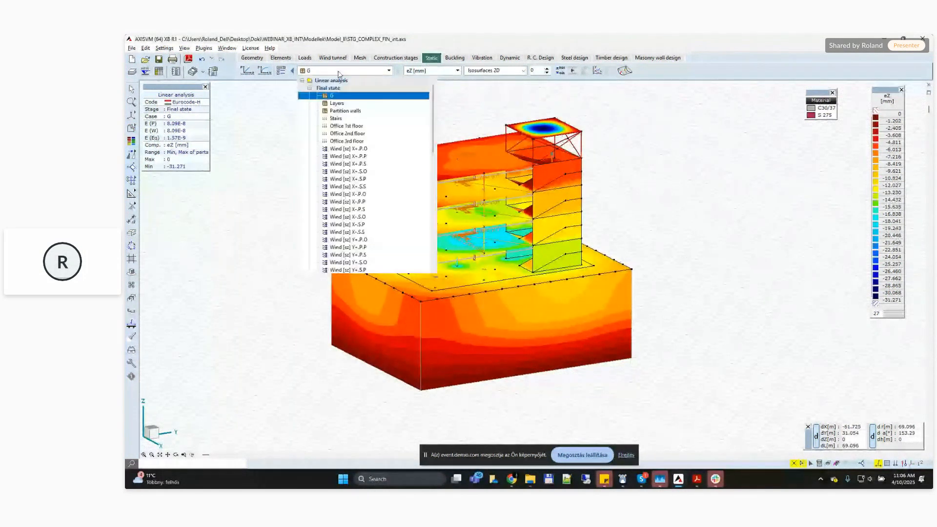
left_click(309, 88)
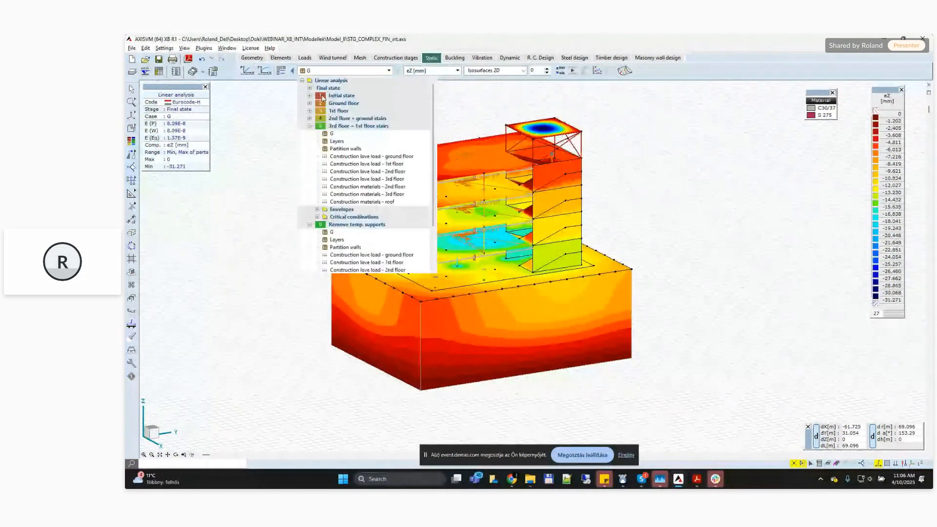
left_click(309, 126)
left_click(310, 133)
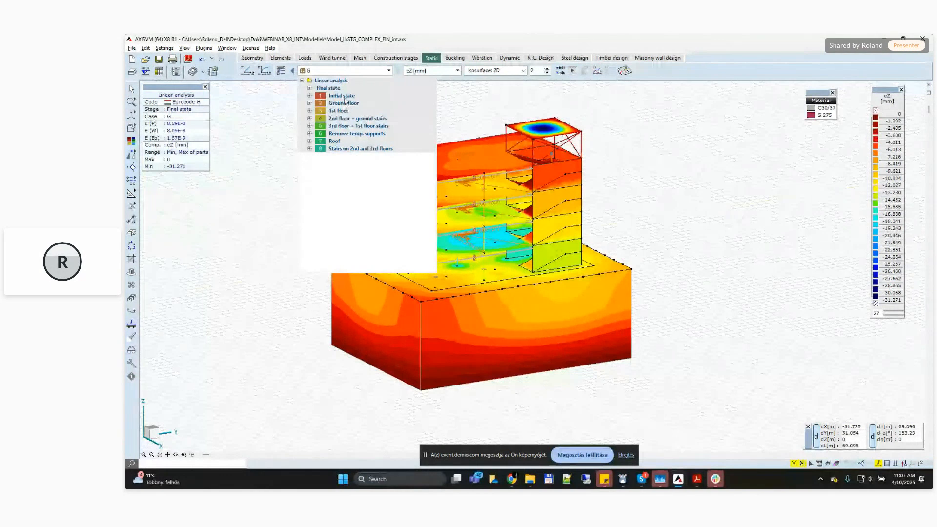
left_click(310, 96)
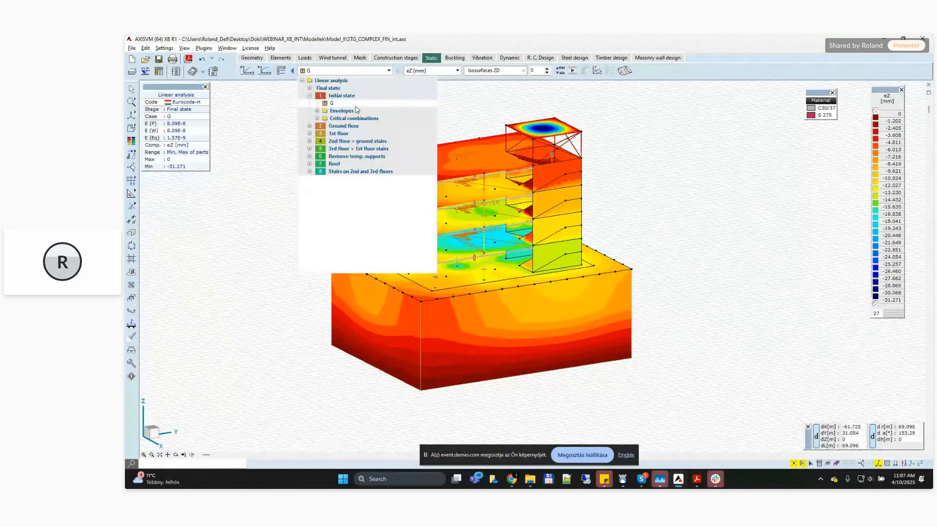
left_click(309, 126)
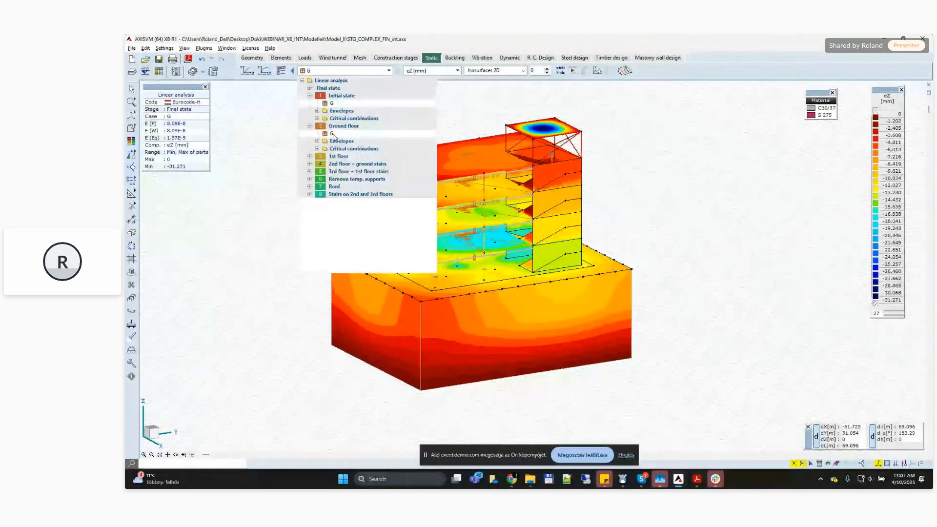
left_click(310, 172)
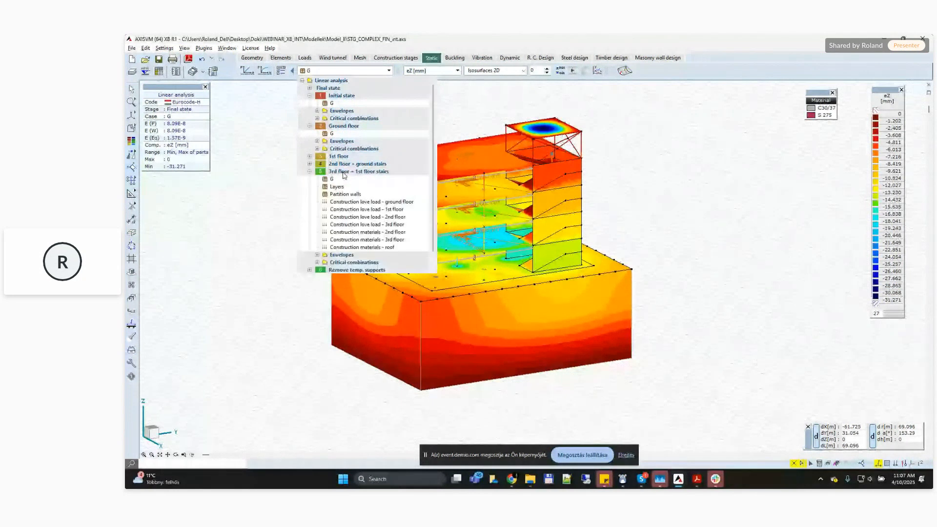
scroll(344, 188, "down", 1)
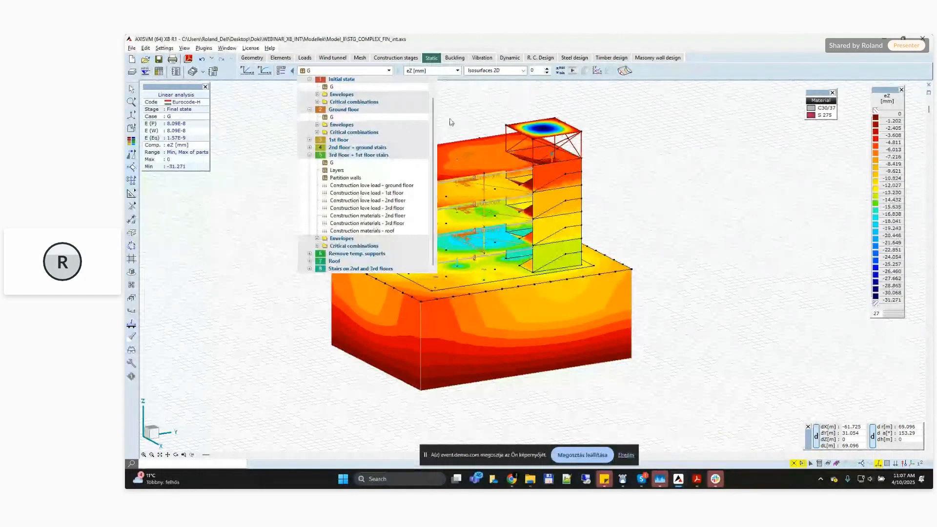
- Display the results of Construction love load - 1st floor in the 3rd floor + 1st floor stairs stage and examine the building
left_click(368, 194)
left_click(348, 72)
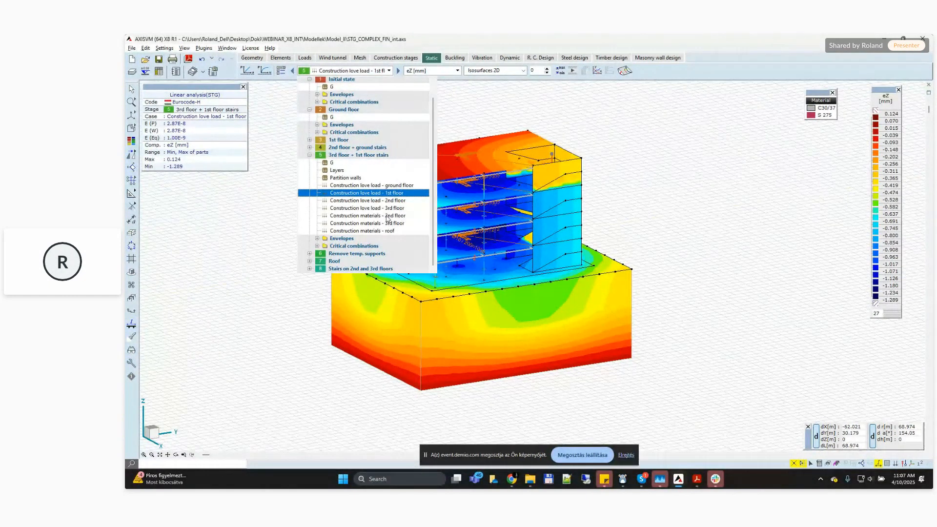
middle_click_drag(439, 122, 382, 98)
left_click(322, 74)
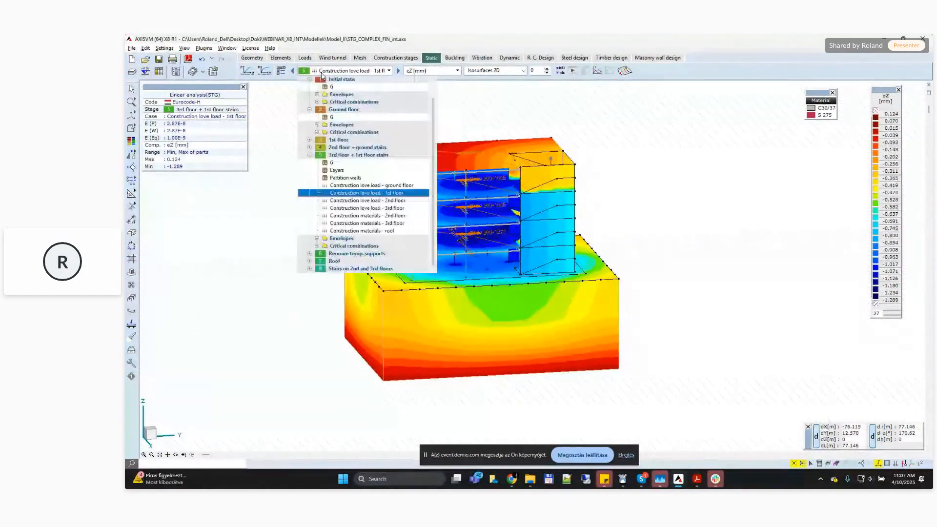
left_click(478, 111)
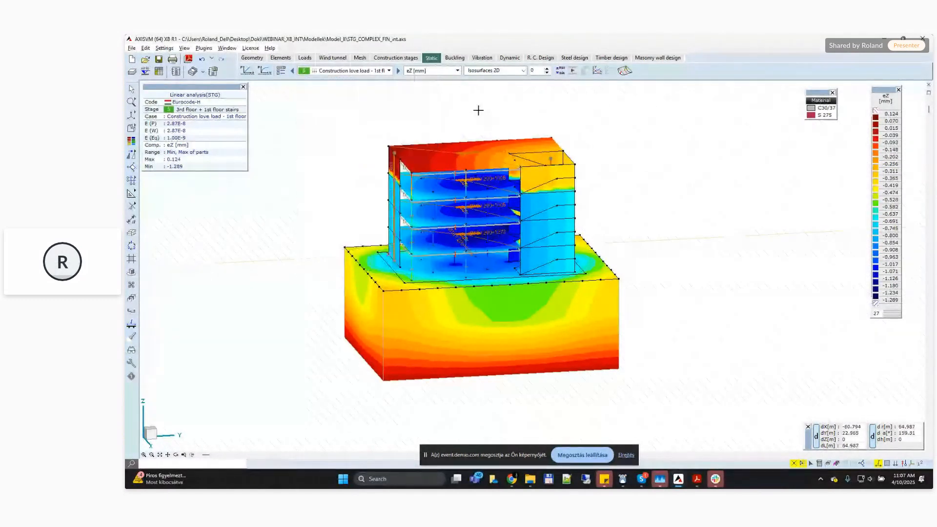
middle_click_drag(416, 106, 436, 84)
- Select the vertical displacement eZ as the result component and examine the building's lower floors and soil in side view
left_click(433, 71)
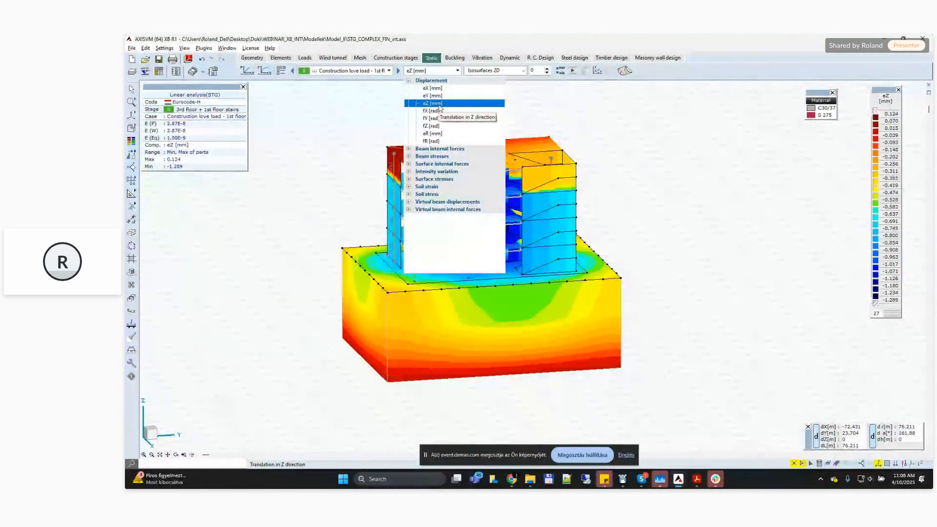
left_click(439, 105)
key("ctrl+3")
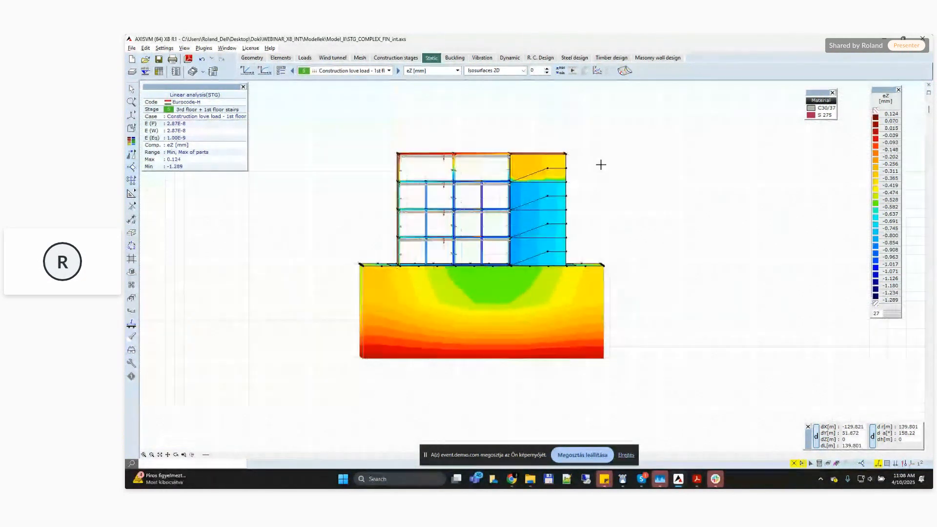
scroll(600, 215, "up", 4)
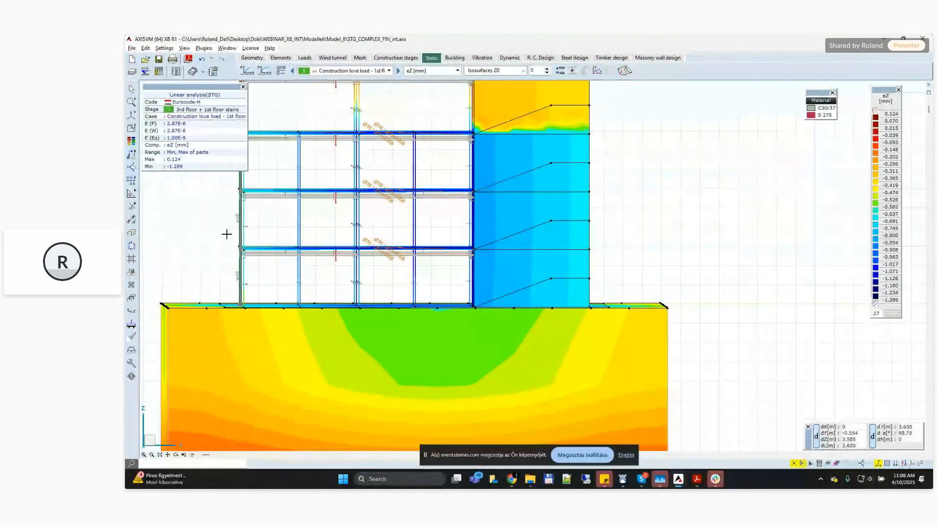
- Select the first-floor beams and the temporary columns below them in side view, and show only the selected elements
left_click_drag(217, 239, 613, 258)
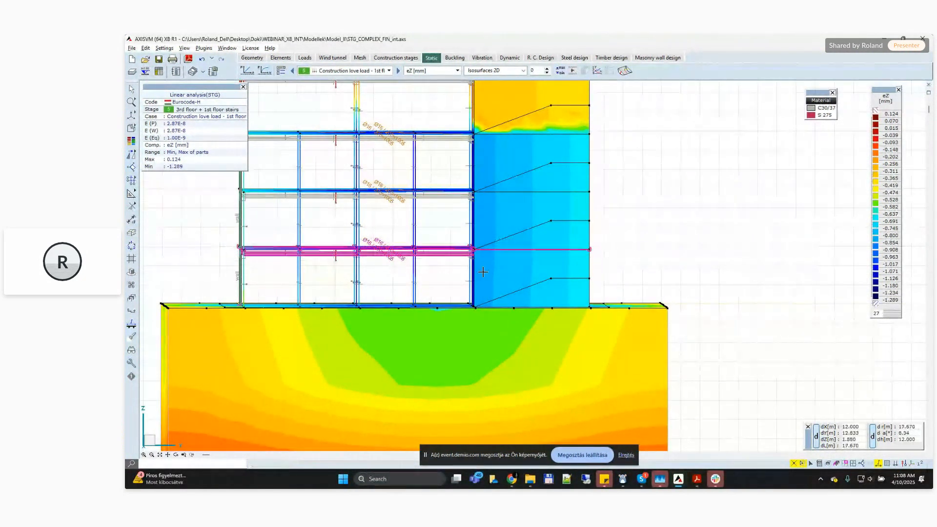
left_click(299, 275)
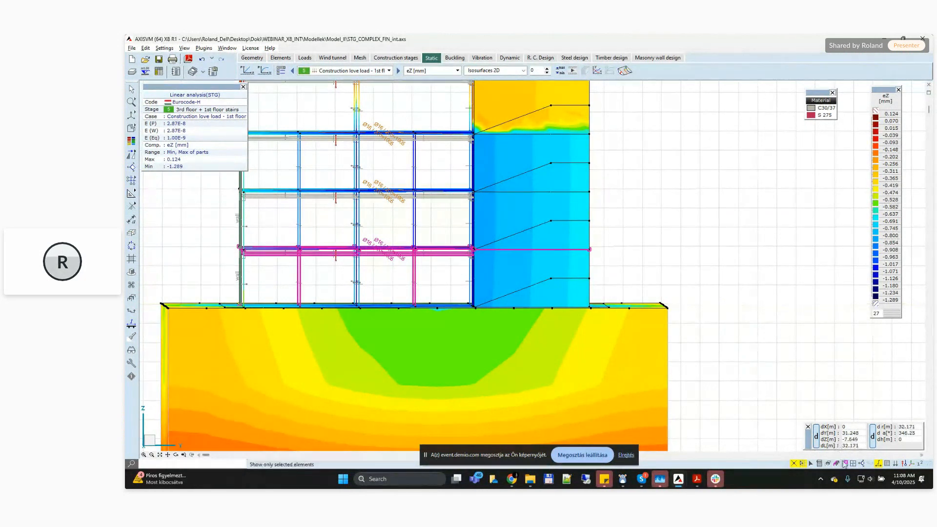
left_click(845, 464)
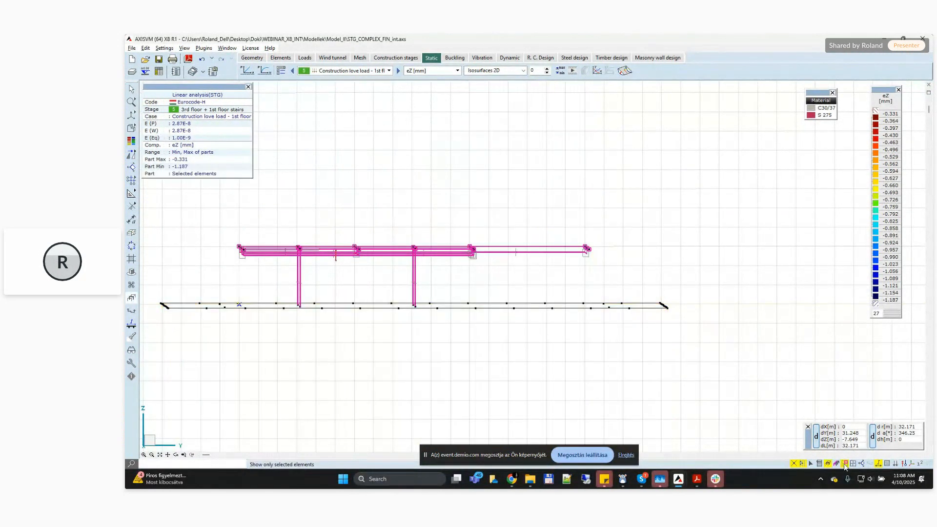
middle_click_drag(598, 263, 605, 273, "alt")
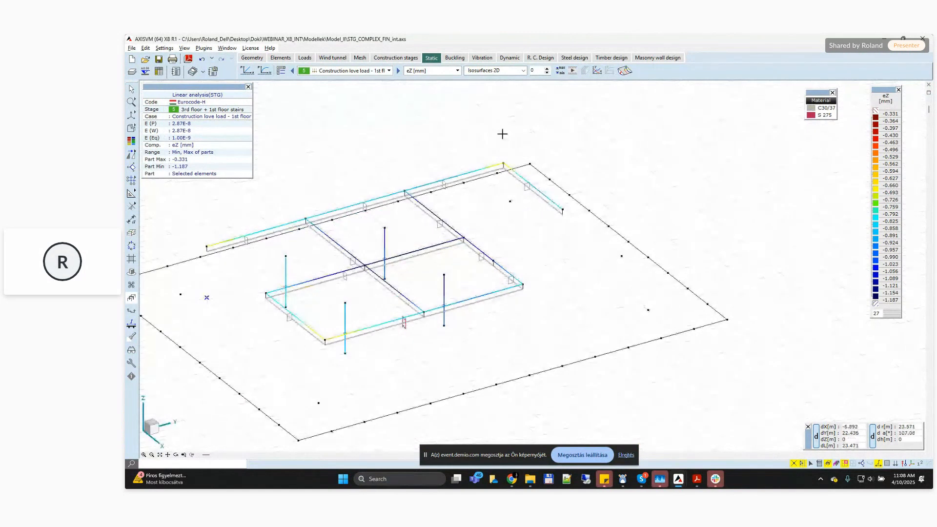
left_click(494, 71)
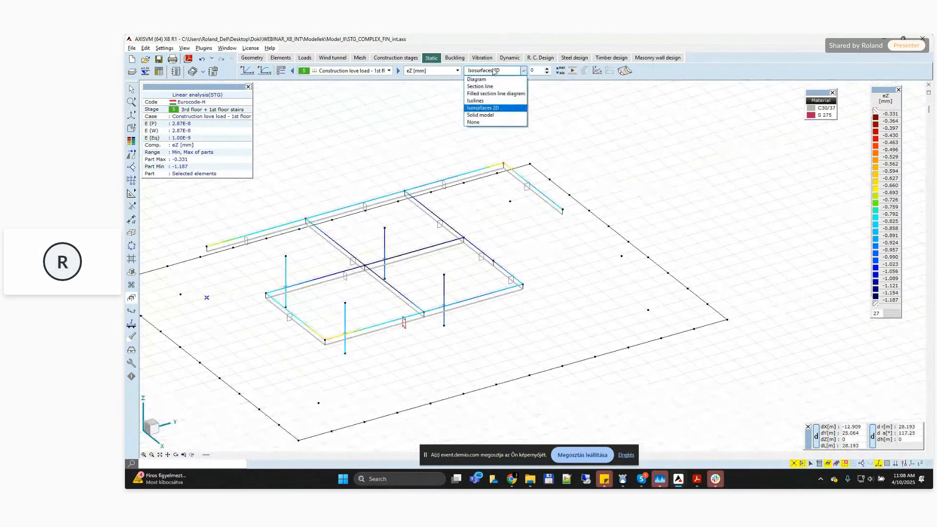
left_click(487, 107)
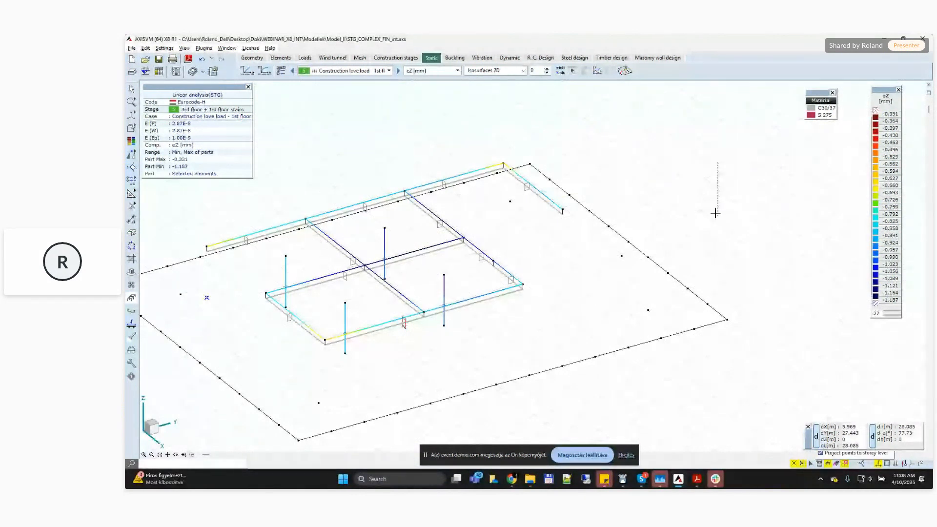
- Restore the whole model, then reselect the first-floor beams with the columns beneath them and isolate them in a perspective view
left_click(844, 463)
middle_click_drag(722, 230, 672, 182, "alt")
left_click_drag(226, 249, 627, 270)
left_click_drag(430, 291, 398, 277)
left_click_drag(317, 299, 282, 279)
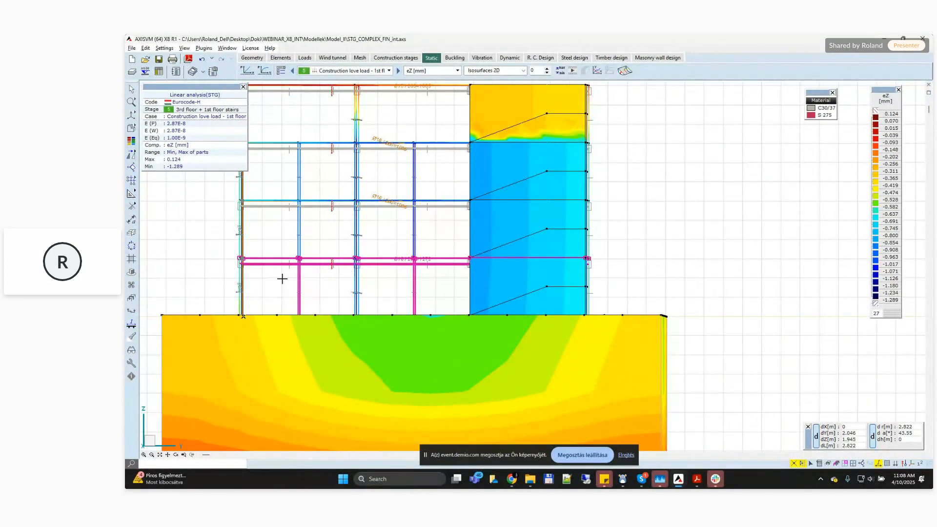
left_click(844, 463)
middle_click_drag(619, 160, 665, 224, "alt")
key("Escape")
- Display the isolated members' eZ results as a solid model, keeping load case Construction love load - 1st floor
left_click(484, 71)
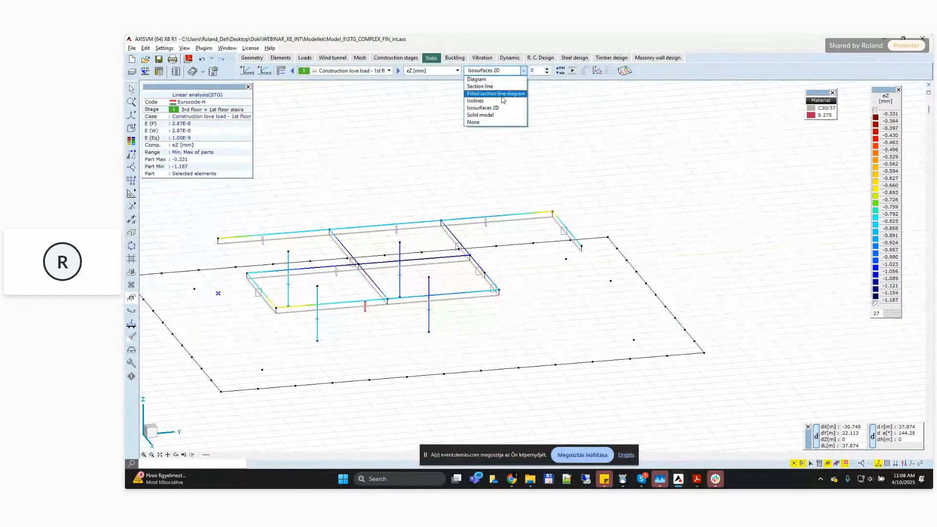
left_click(132, 128)
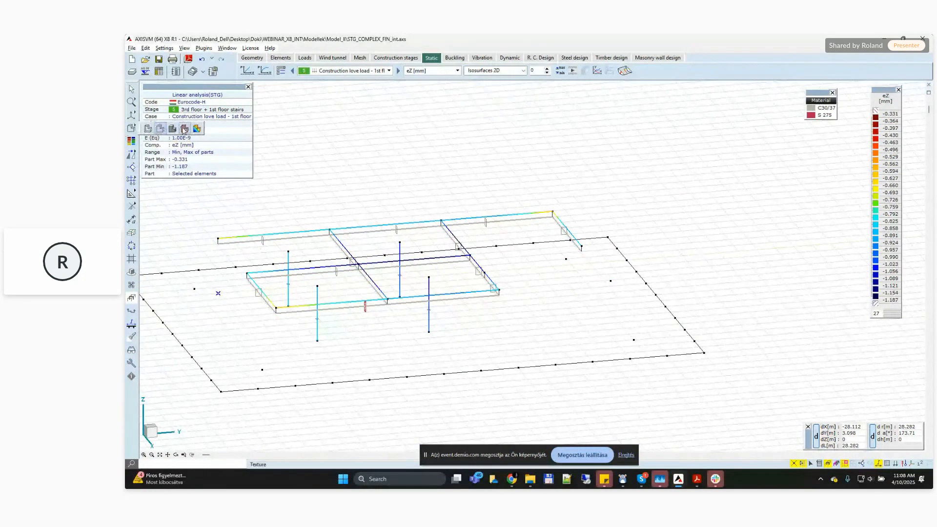
left_click(174, 129)
left_click(131, 128)
left_click(201, 128)
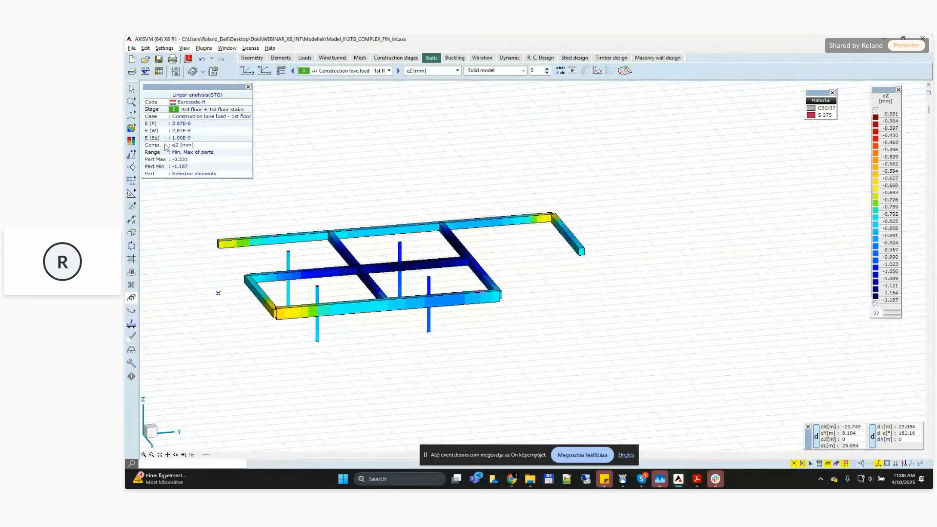
left_click(458, 71)
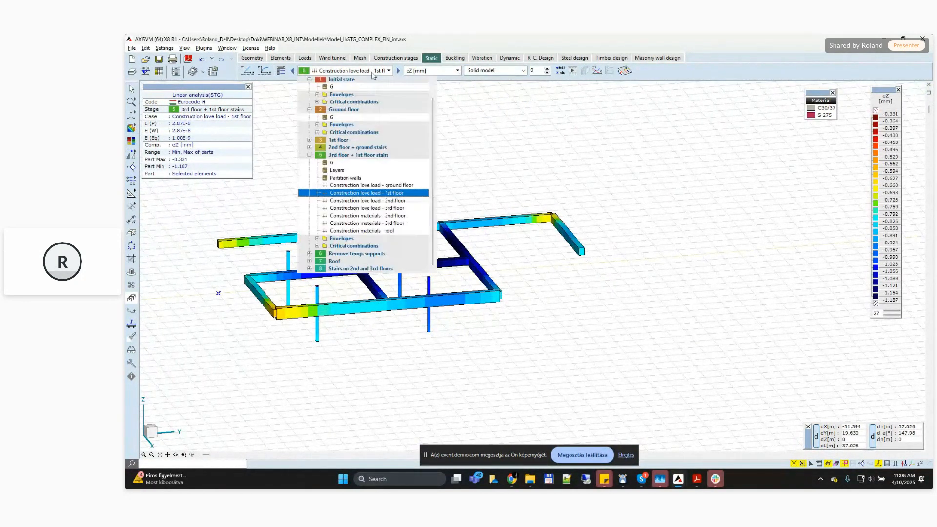
left_click(342, 196)
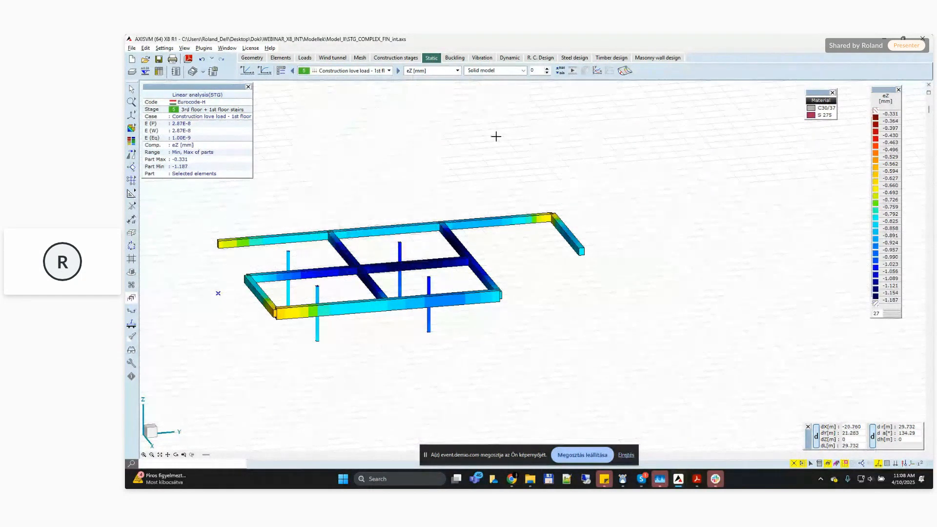
- Bring back the whole building, check it in rendered view, and display its eZ results as 2D isosurfaces on the lower floors
left_click(828, 463)
middle_click_drag(725, 238, 746, 238, "alt")
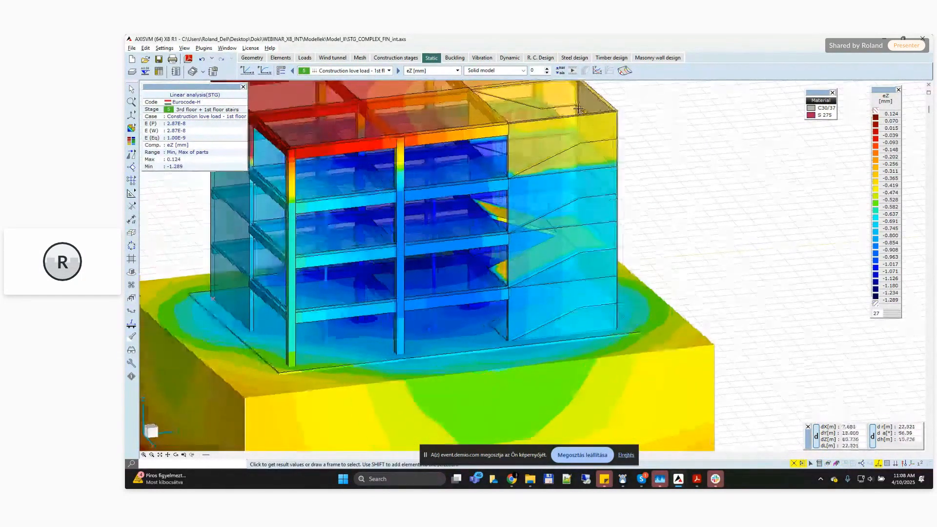
left_click(141, 129)
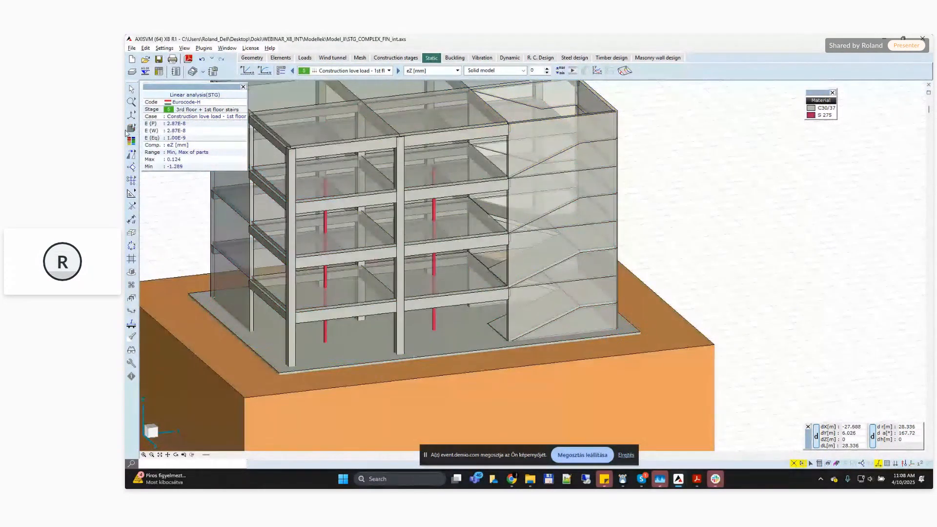
left_click(157, 130)
middle_click_drag(342, 294, 361, 295, "alt")
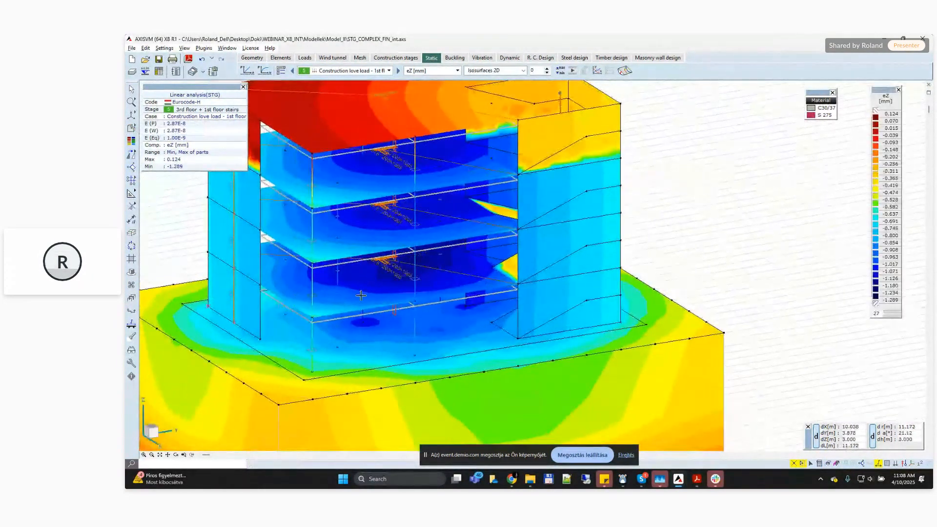
scroll(361, 295, "up", 3)
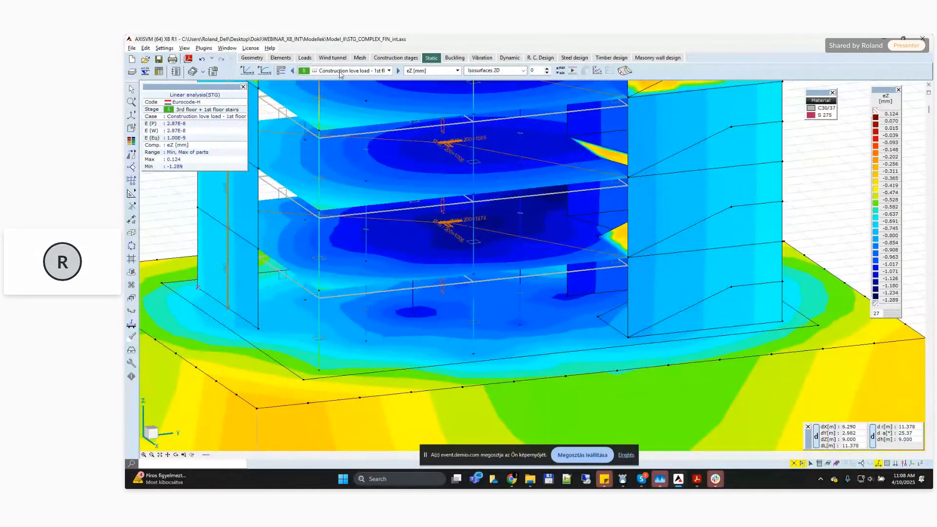
middle_click_drag(430, 247, 402, 206, "alt")
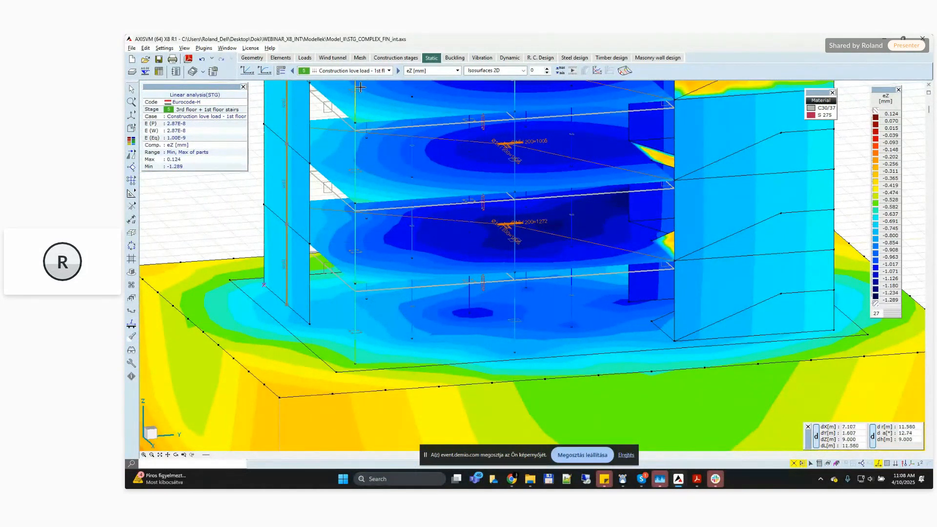
- Display the results of Construction love load - 1st floor in the Remove temp. supports stage
left_click(358, 72)
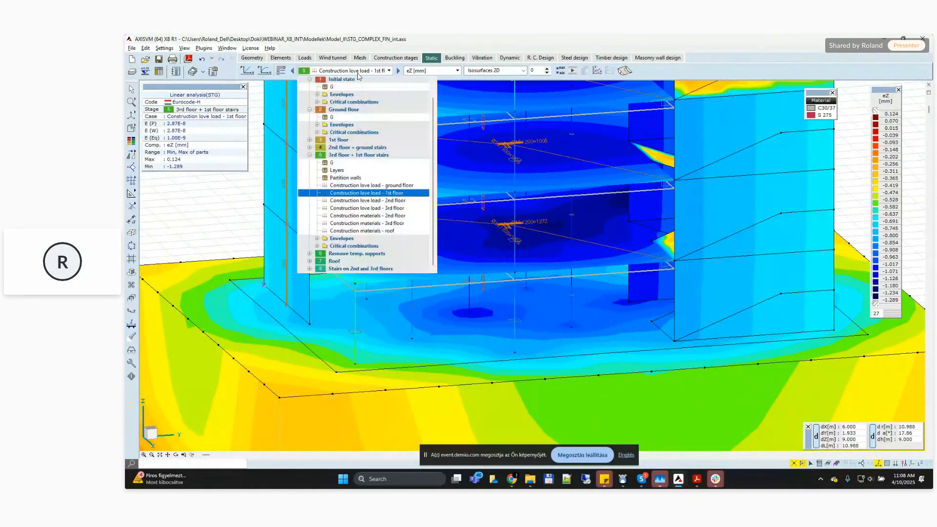
left_click(310, 253)
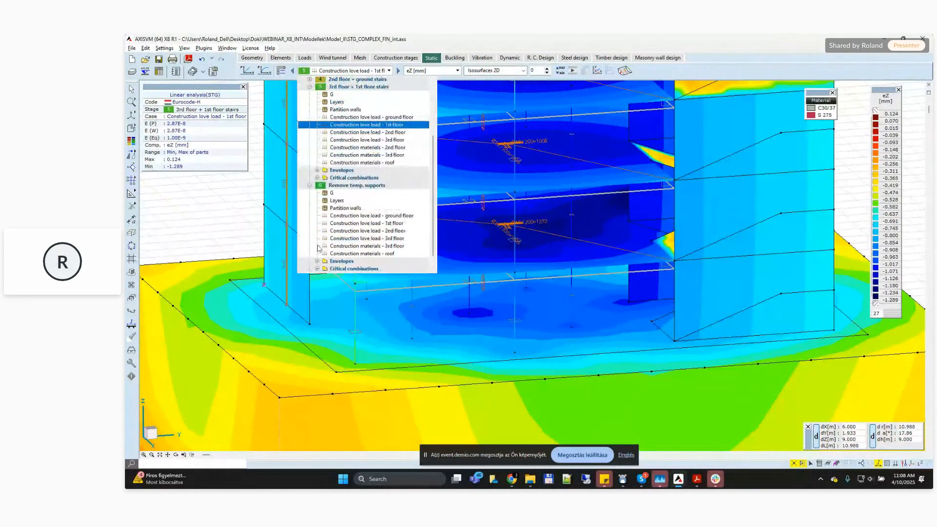
left_click(375, 222)
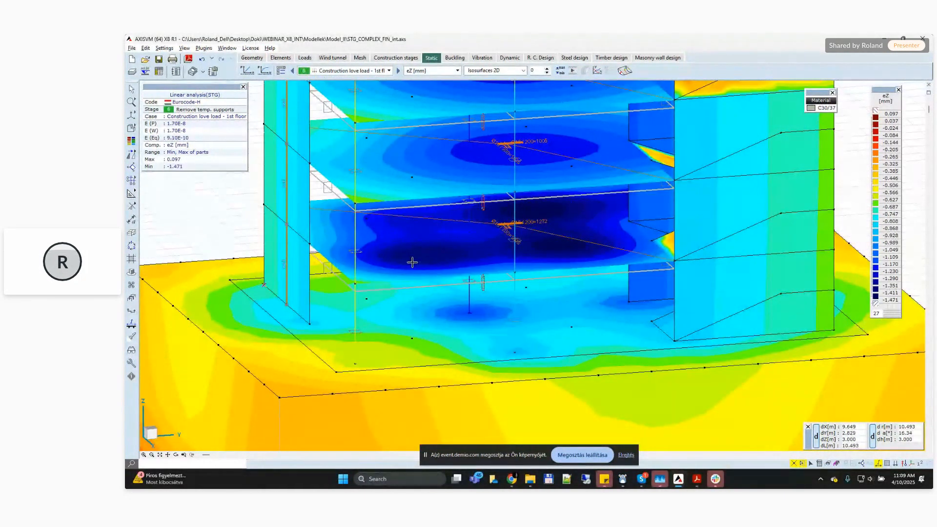
- Examine the vertical displacements of the first-floor slab and the whole building with the temporary supports removed
middle_click_drag(412, 262, 431, 254)
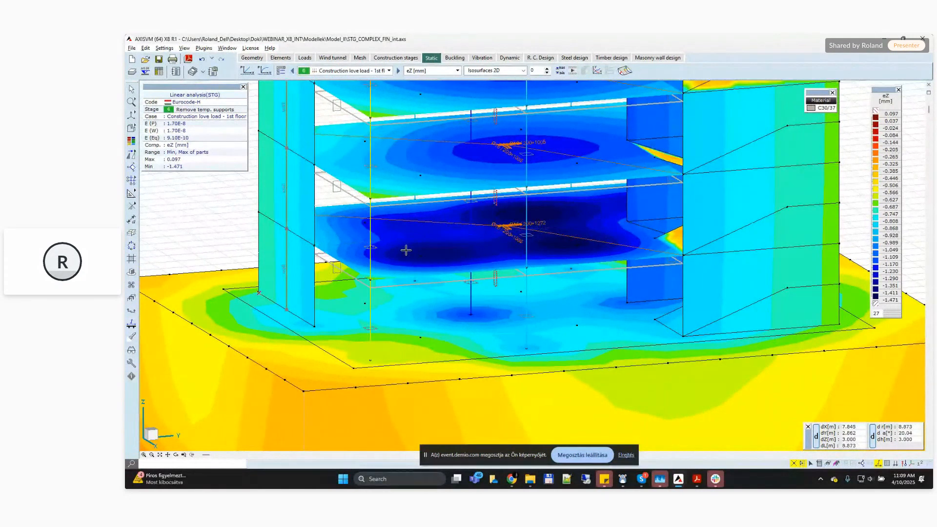
middle_click_drag(420, 256, 396, 226)
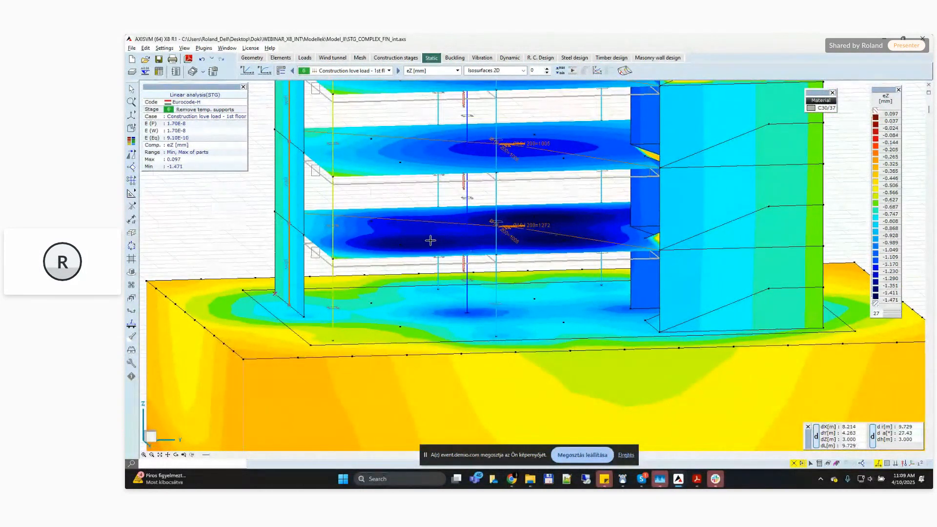
scroll(429, 240, "down", 3)
scroll(486, 234, "down", 5)
middle_click_drag(482, 185, 423, 292)
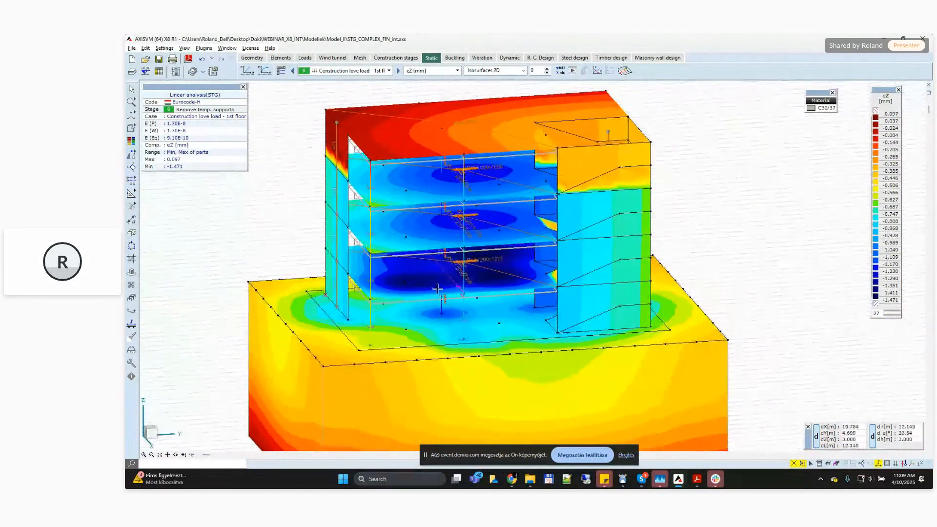
scroll(423, 291, "up", 2)
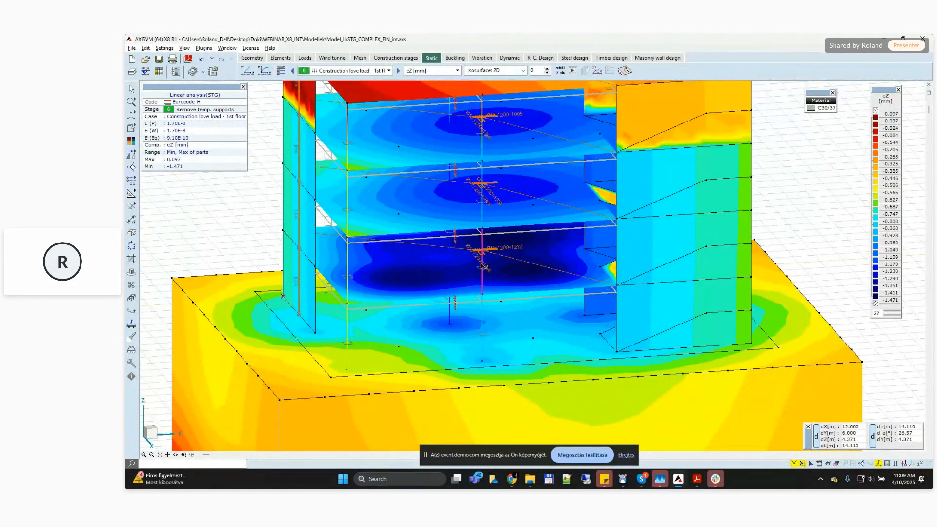
scroll(482, 266, "down", 2)
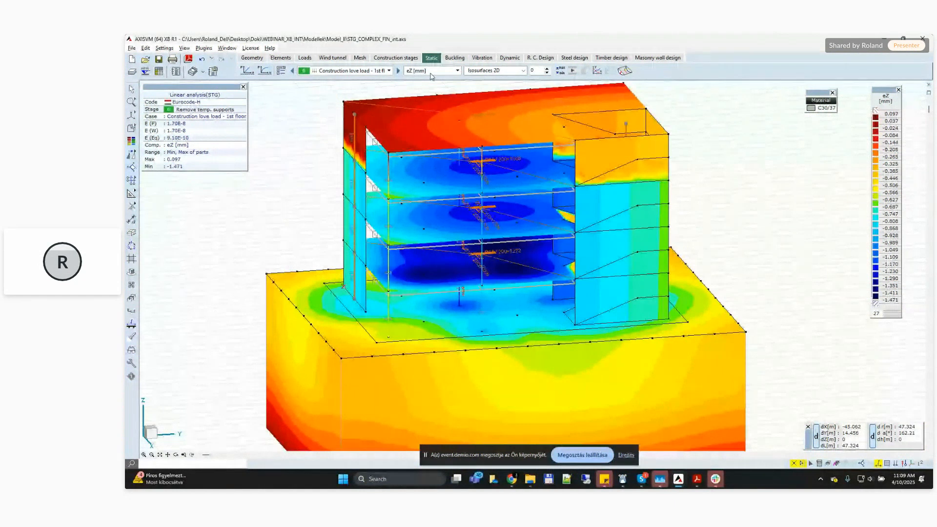
middle_click_drag(323, 128, 330, 167, "shift")
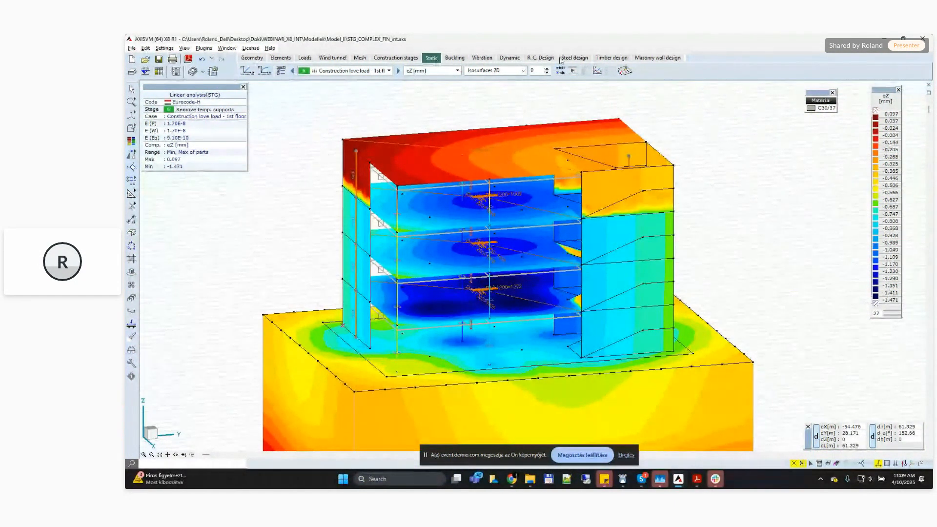
- Switch to reinforced concrete design and show the building as a rendered model
left_click(536, 57)
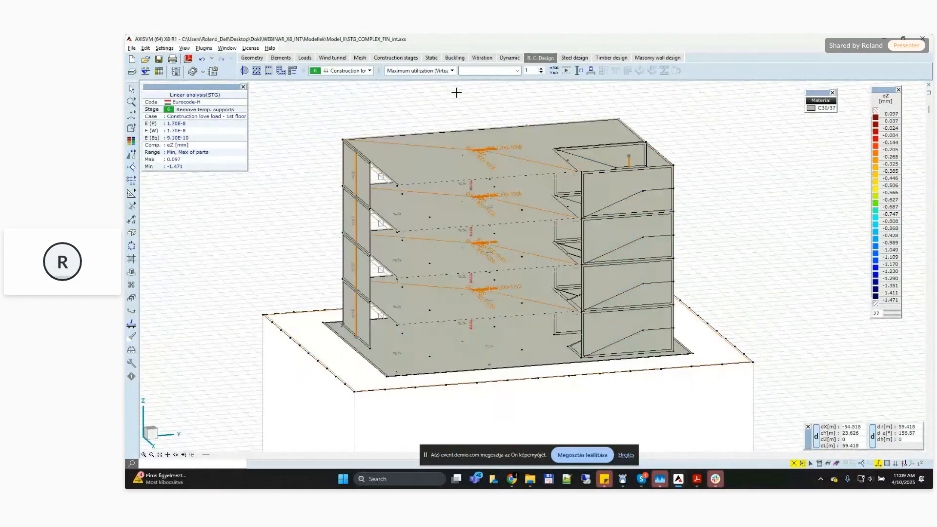
left_click(132, 129)
left_click(168, 128)
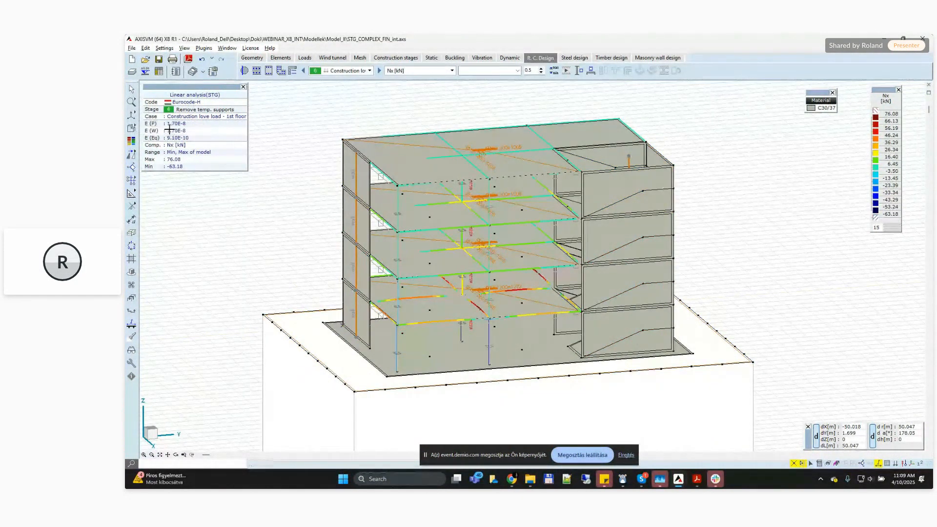
- Examine the rendered building's slabs, beams and columns from several angles
middle_click_drag(393, 150, 633, 163)
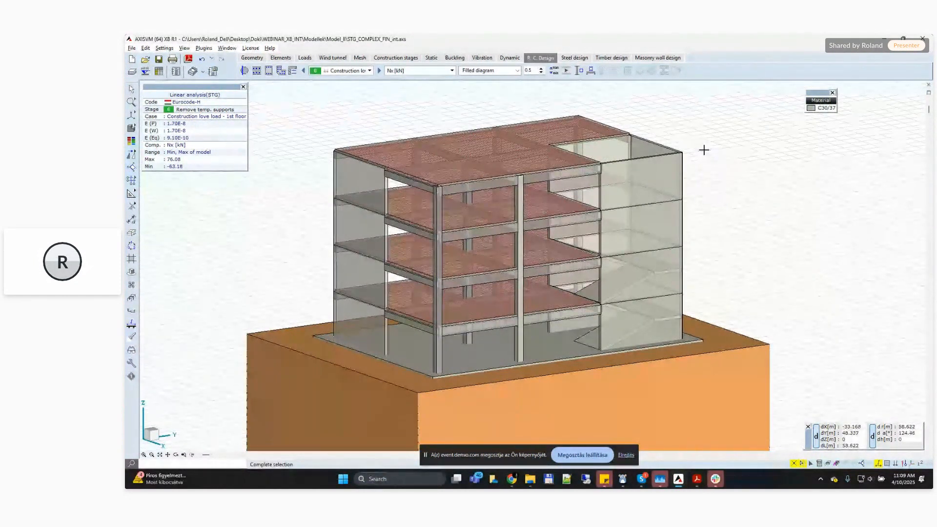
scroll(508, 198, "up", 2)
scroll(508, 198, "up", 2)
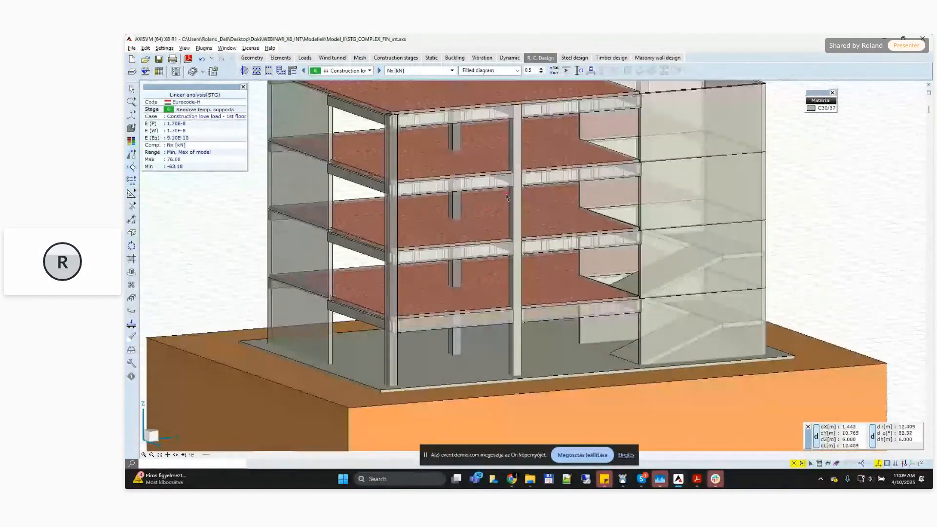
scroll(507, 198, "up", 2)
scroll(453, 181, "up", 2)
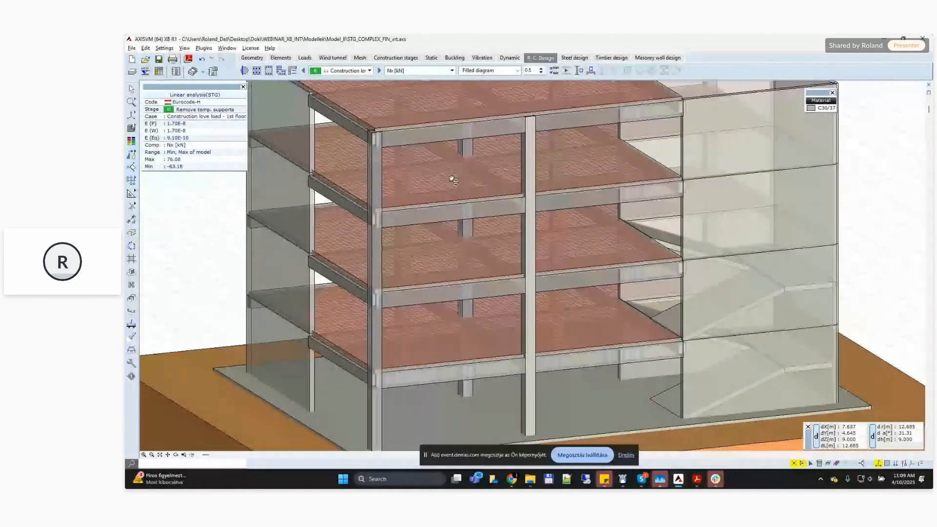
middle_click_drag(453, 181, 439, 209)
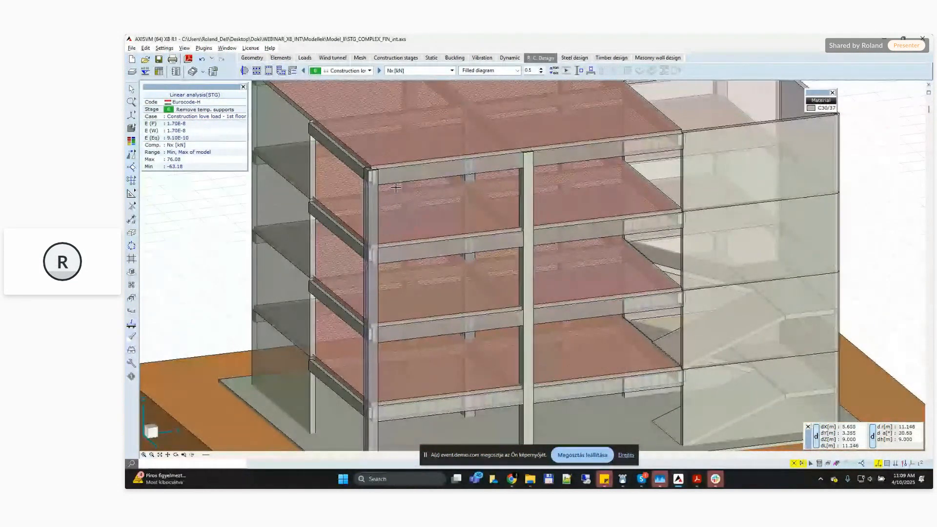
middle_click_drag(396, 153, 425, 161, "alt")
middle_click_drag(425, 97, 437, 169)
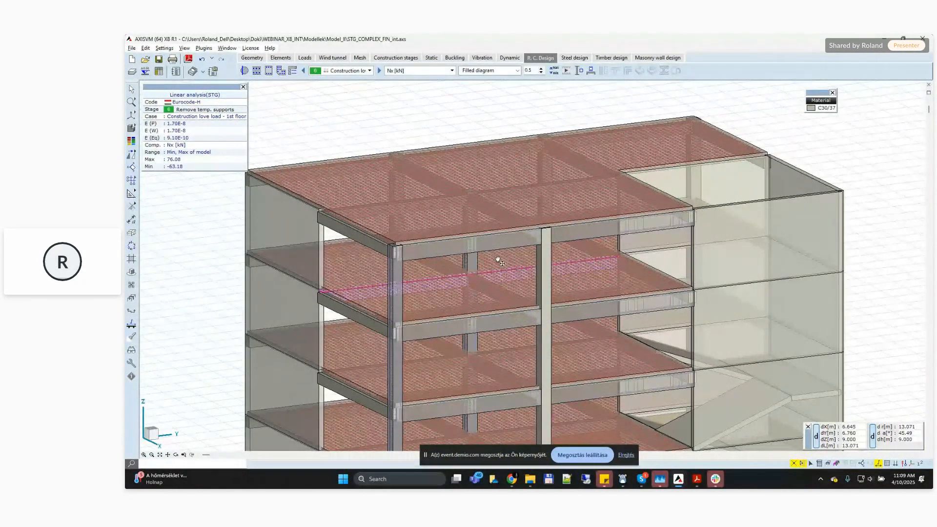
- Select the middle front column over its full height from the foundation slab to the roof
middle_click_drag(495, 259, 532, 113, "alt")
left_click(507, 120)
left_click(505, 271)
left_click_drag(524, 366, 482, 348)
middle_click_drag(428, 134, 436, 157, "alt")
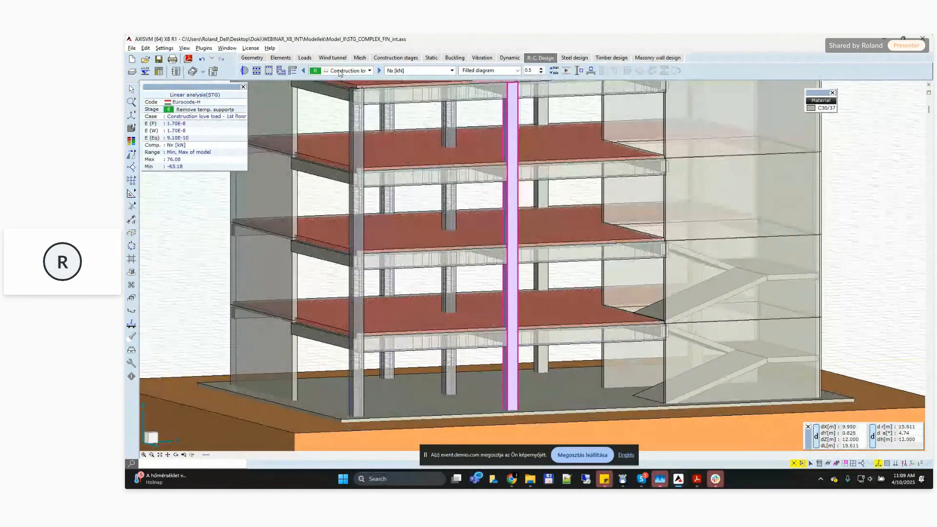
- Display the final-state results of the linear analysis for the Critical Max. combination
left_click(347, 71)
scroll(359, 108, "up", 5)
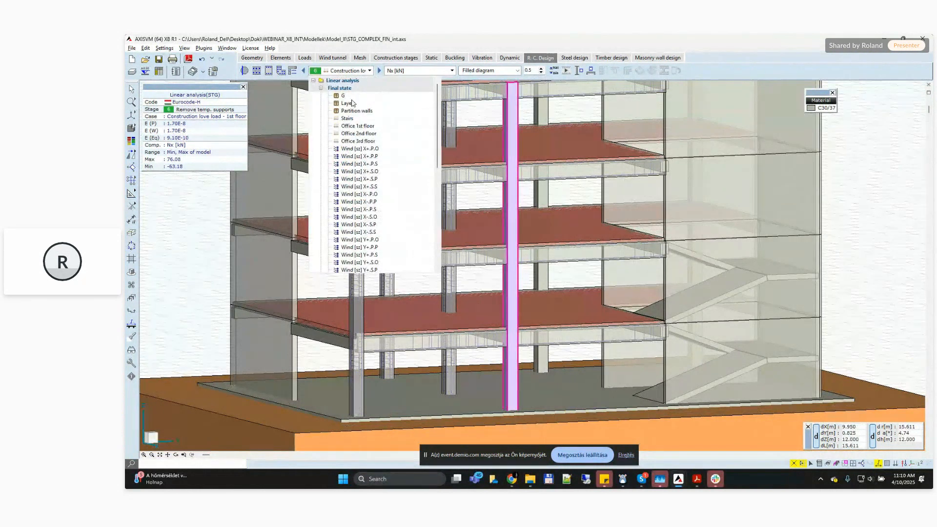
scroll(355, 127, "down", 5)
left_click(328, 232)
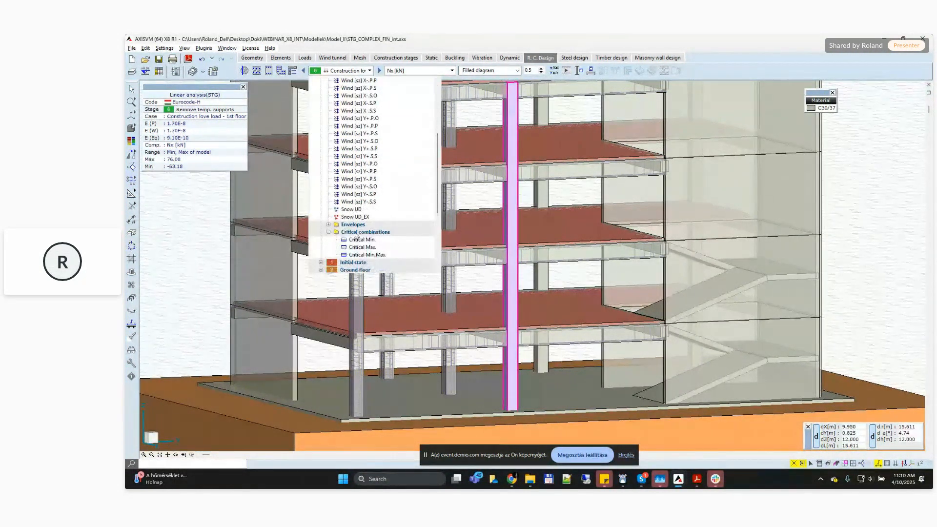
left_click(362, 248)
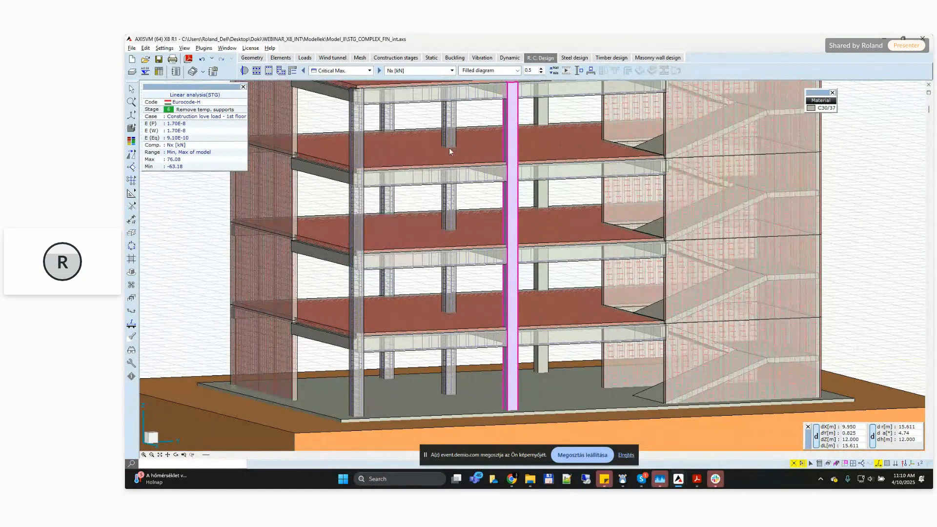
- Open the reinforcement check of the selected column with cross-section PCA_40x40, reinforcement 2222 and its imported parameters, and enlarge the window
mouse_move(474, 168)
middle_mouse_down("alt")
mouse_move(489, 203)
mouse_move(481, 157)
mouse_move(466, 155)
middle_mouse_up("alt")
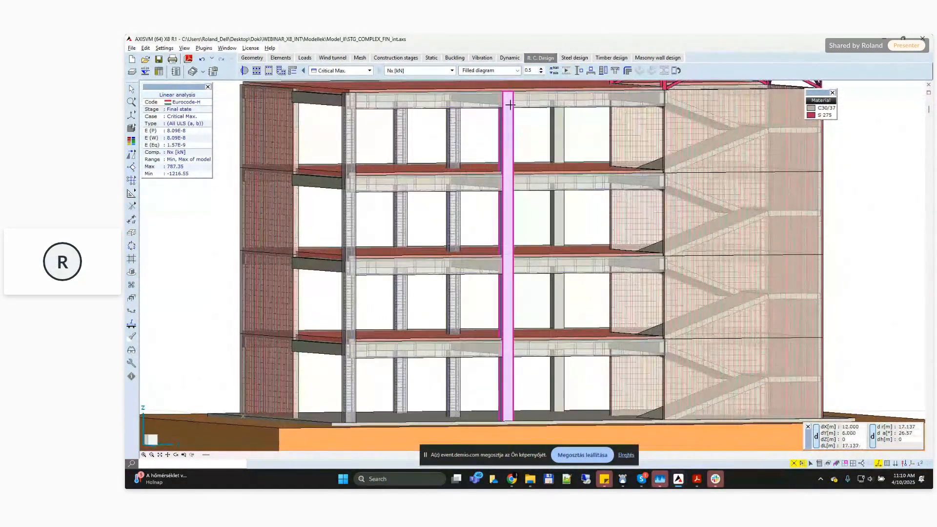
left_click(579, 71)
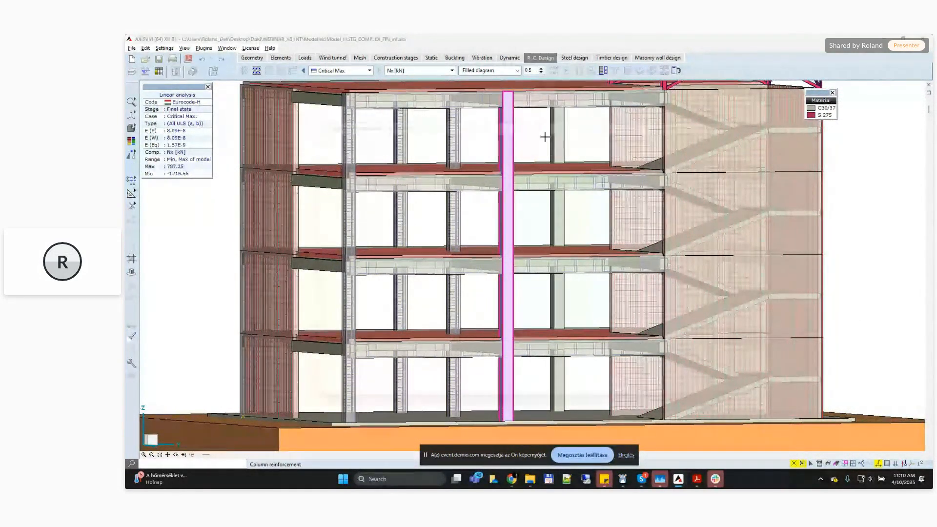
left_click(545, 137)
left_click_drag(728, 237, 633, 105)
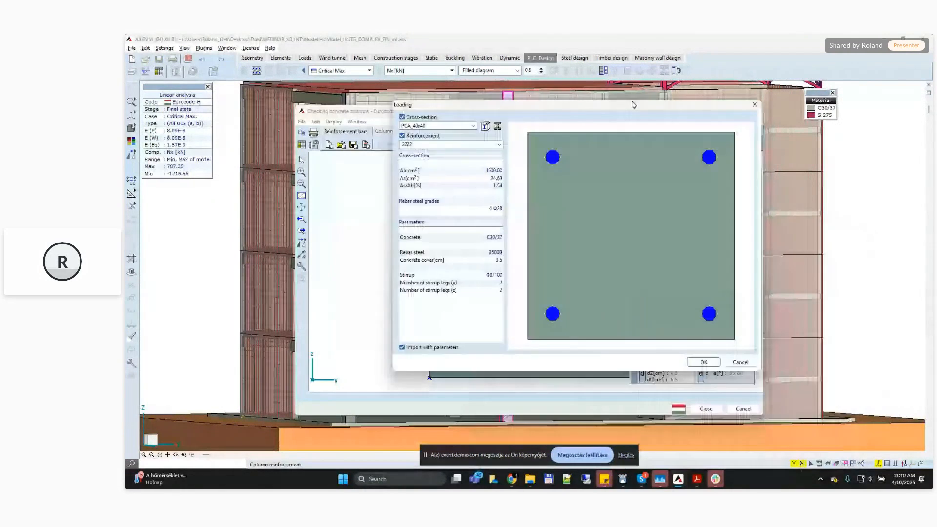
left_click(702, 362)
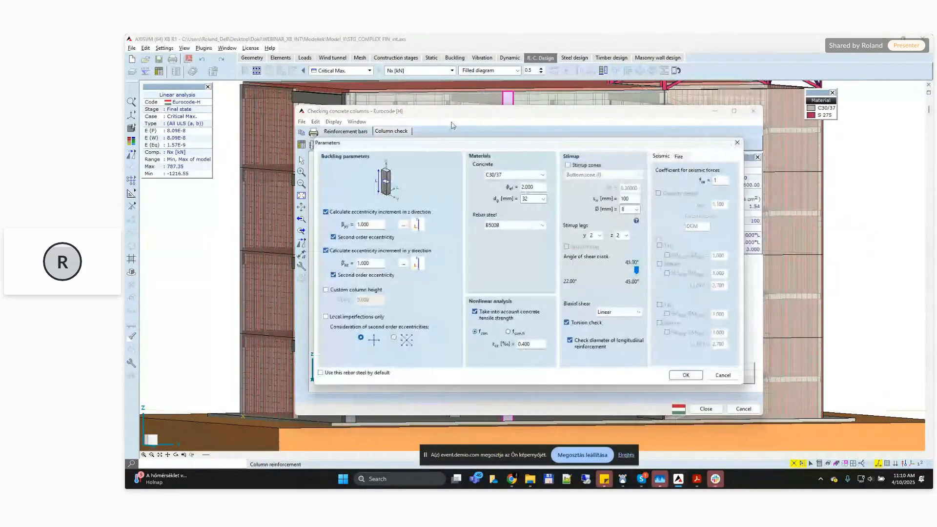
left_click(685, 374)
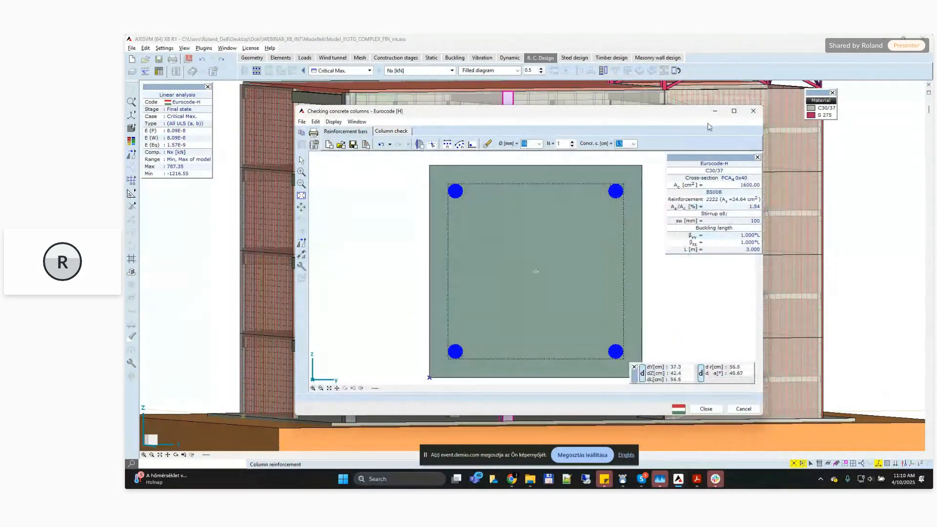
left_click(733, 110)
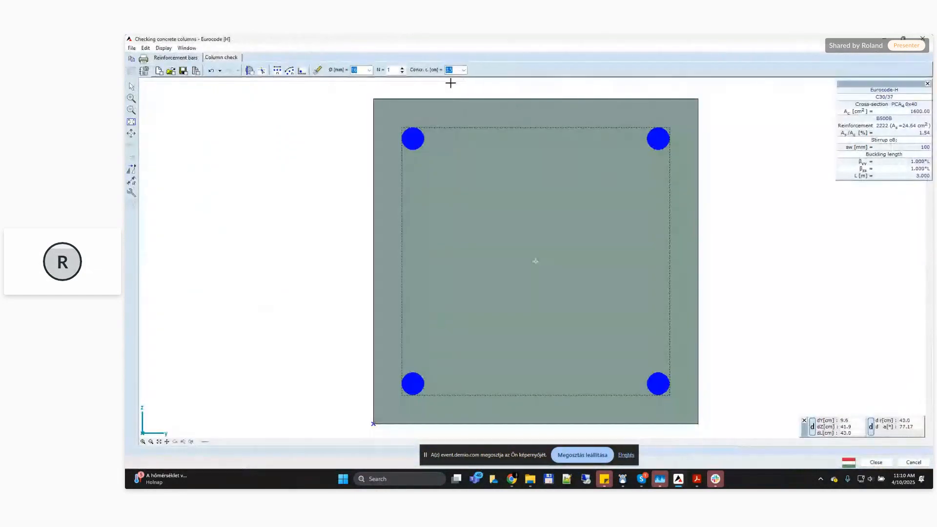
- Run the column check and show the N-M surface for the roof construction live load in the Stairs on 2nd and 3rd floors stage
left_click(234, 59)
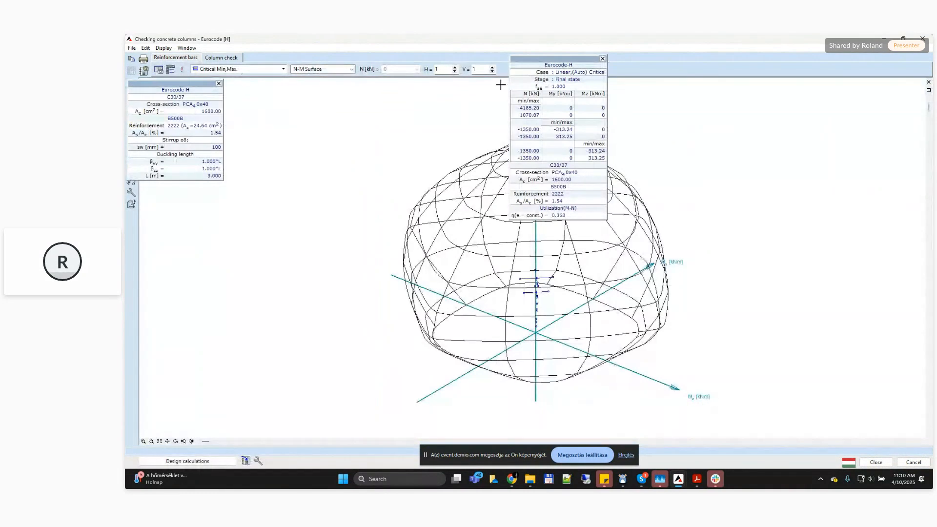
left_click_drag(531, 60, 829, 94)
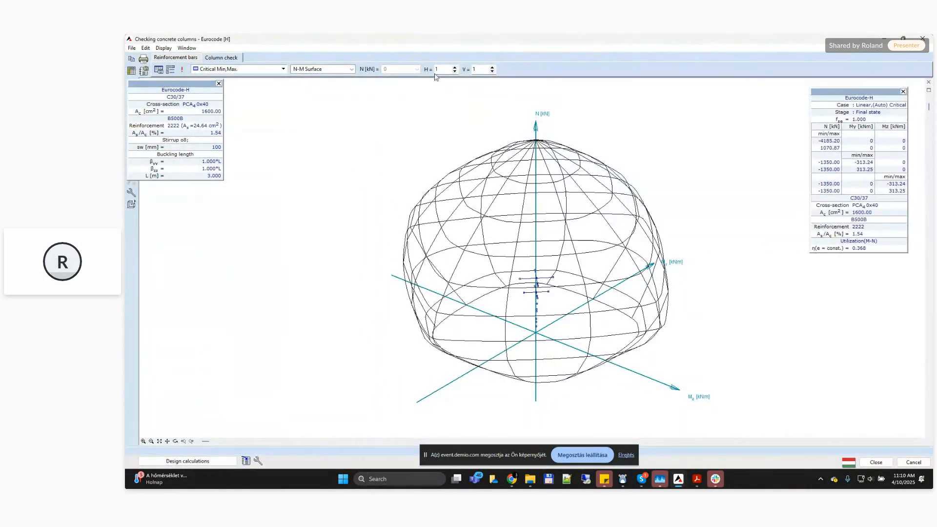
left_click(246, 71)
scroll(269, 159, "down", 5)
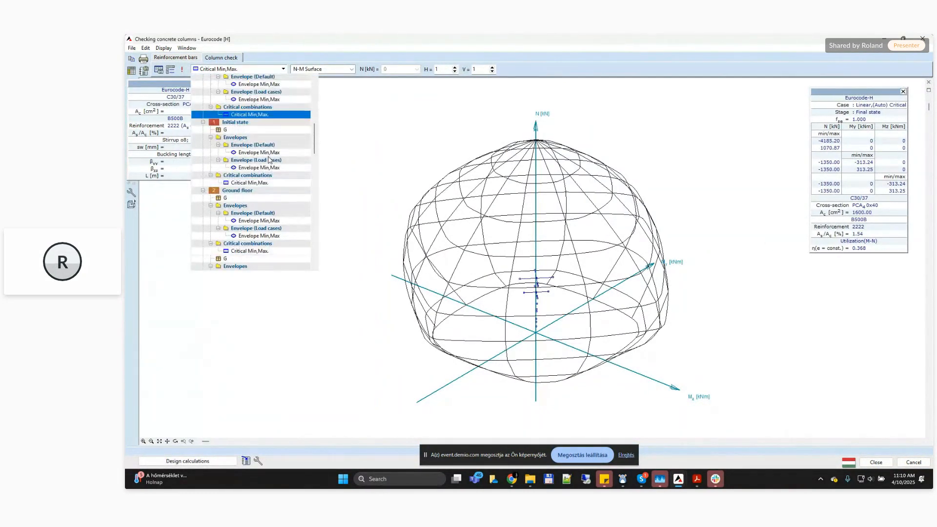
scroll(268, 168, "down", 5)
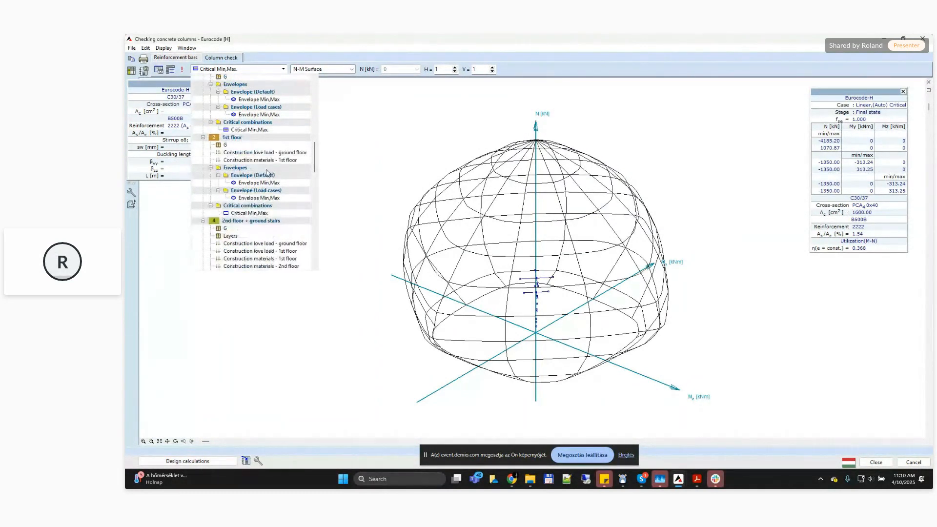
scroll(235, 171, "down", 10)
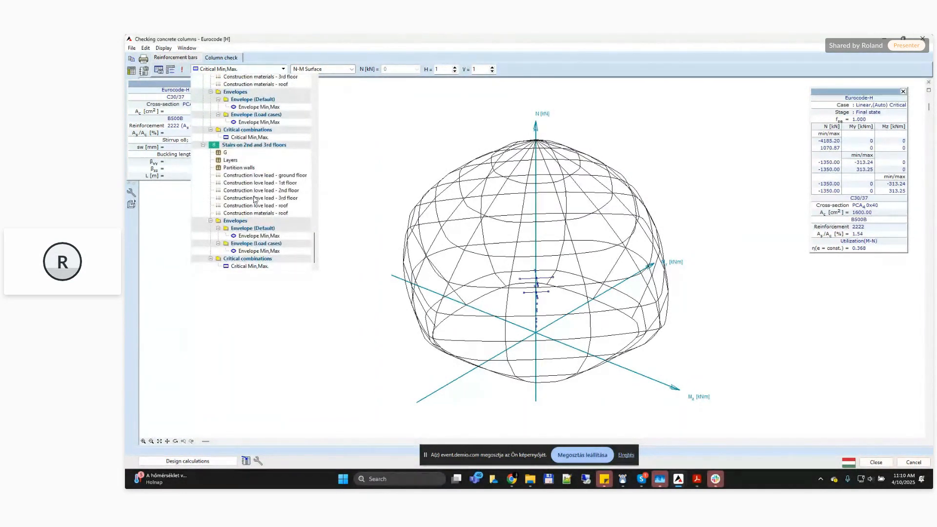
left_click(259, 206)
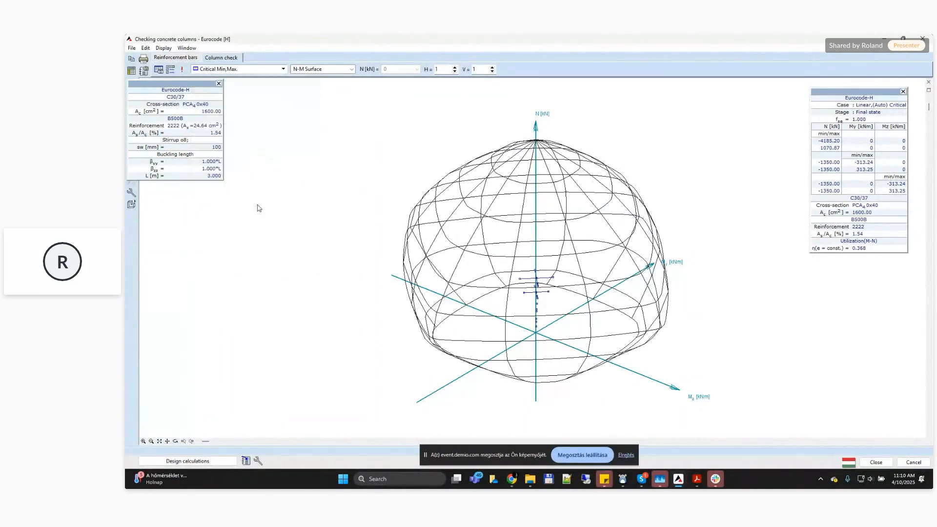
- Examine the N-M surface for Critical Min,Max. in the Stairs on 2nd and 3rd floors stage
left_click(239, 70)
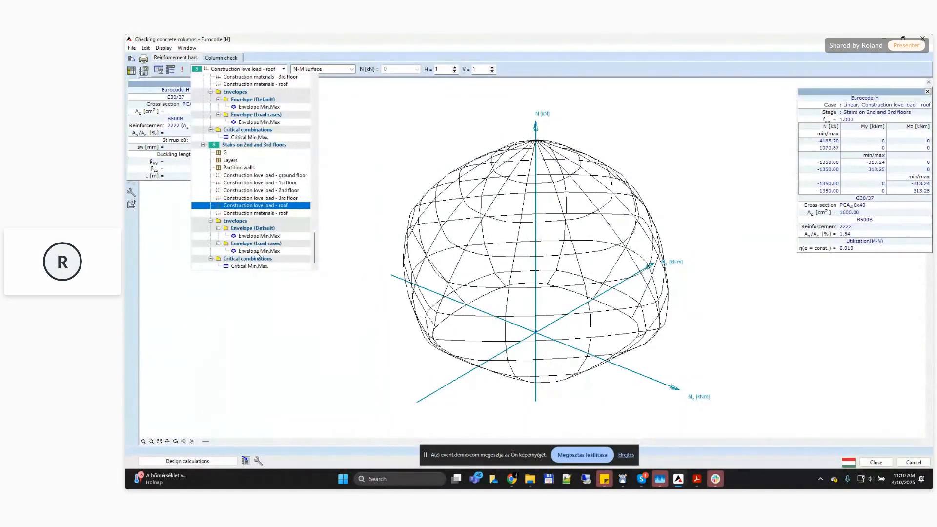
left_click(258, 268)
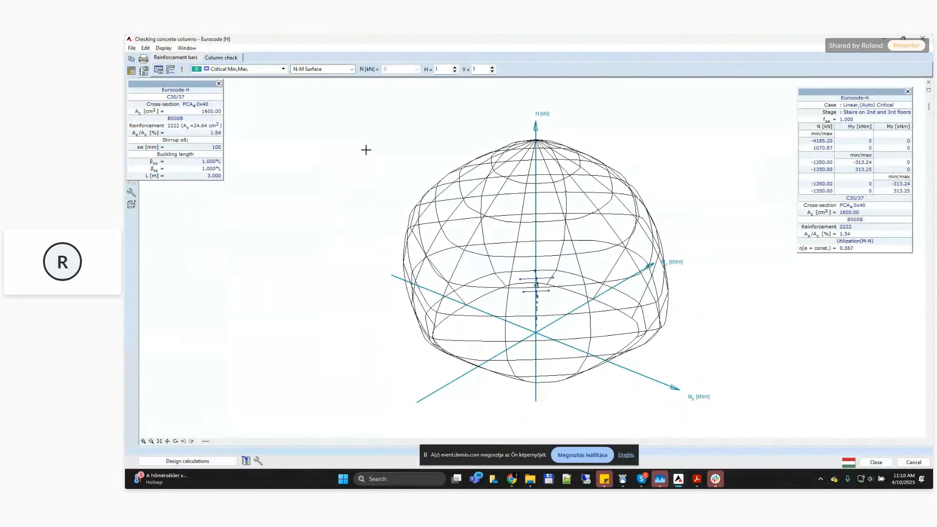
middle_click_drag(345, 106, 360, 130, "alt")
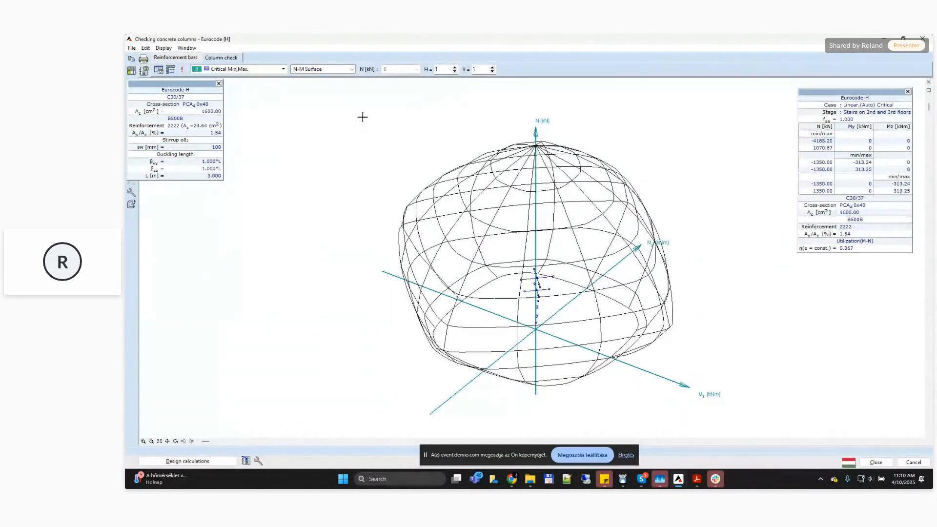
- Try to check the column for load case G in the Initial state stage, and leave the column check without saving
left_click(250, 70)
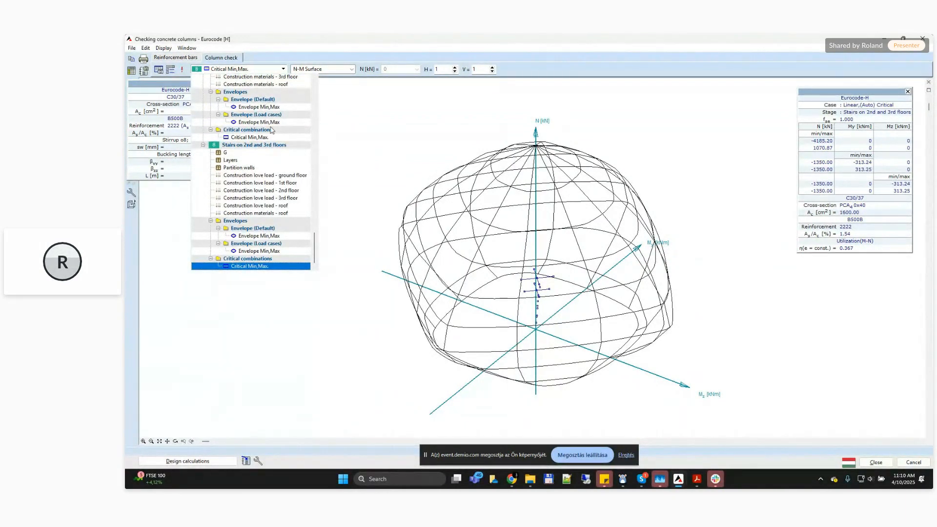
scroll(285, 153, "up", 15)
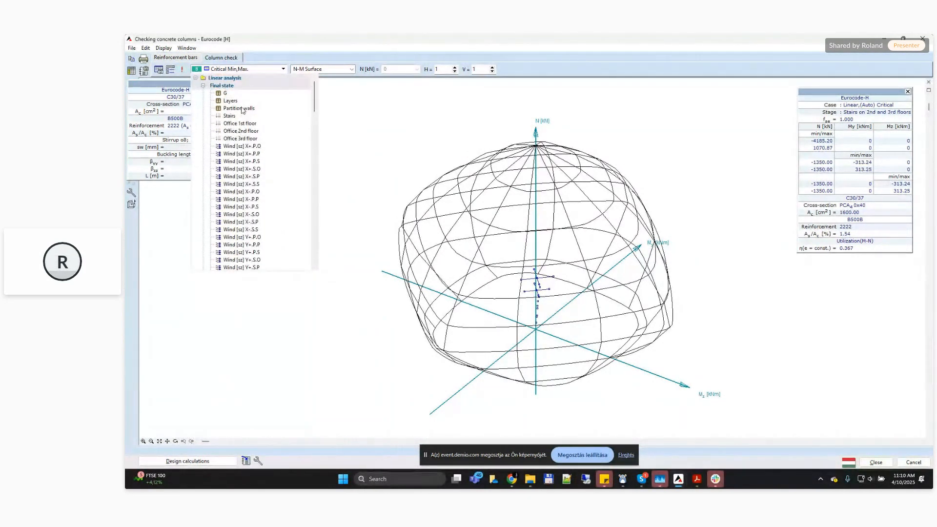
scroll(238, 137, "down", 10)
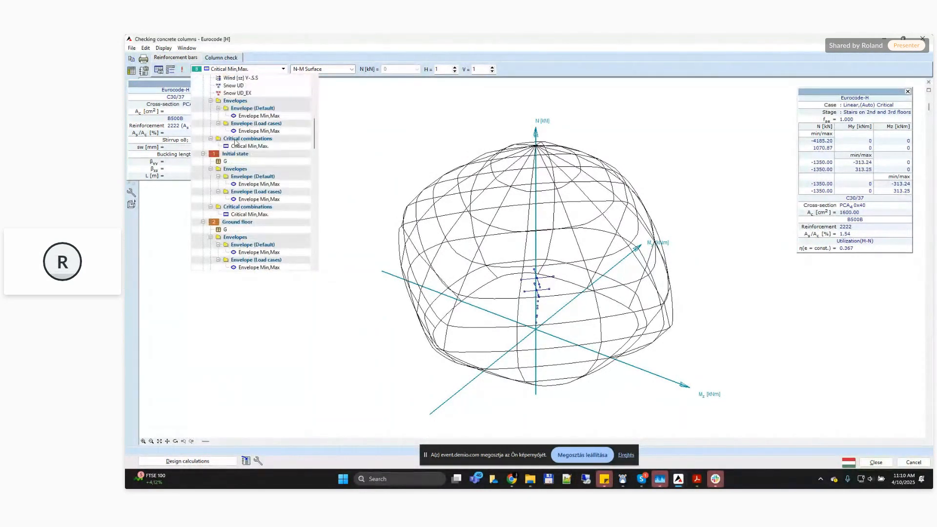
left_click(226, 162)
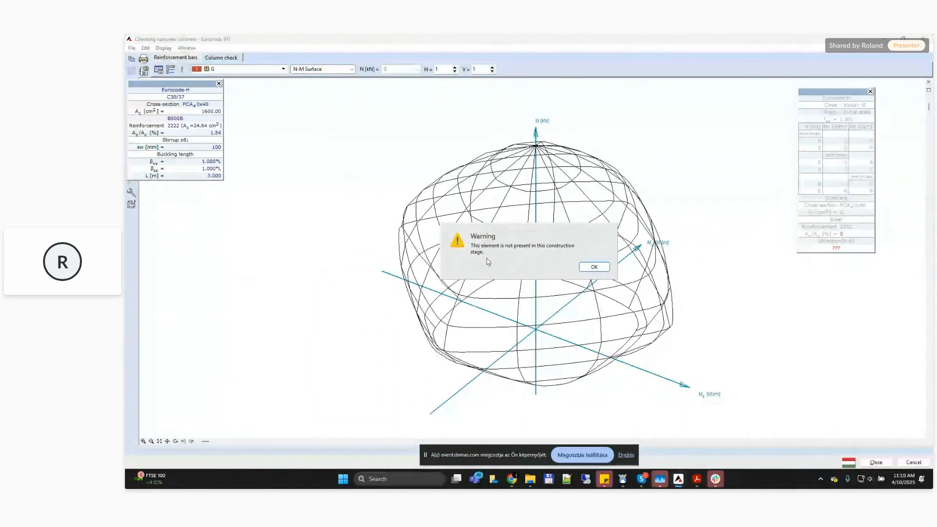
left_click(592, 269)
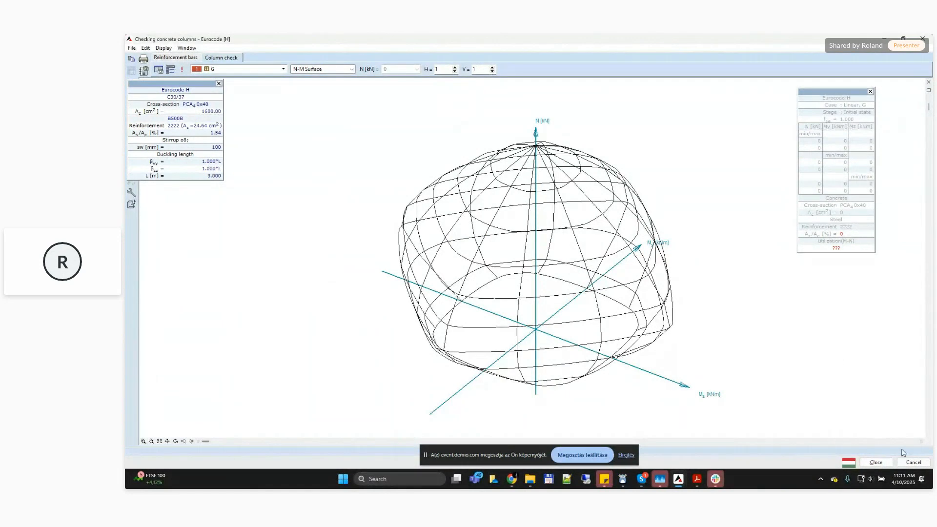
left_click(913, 462)
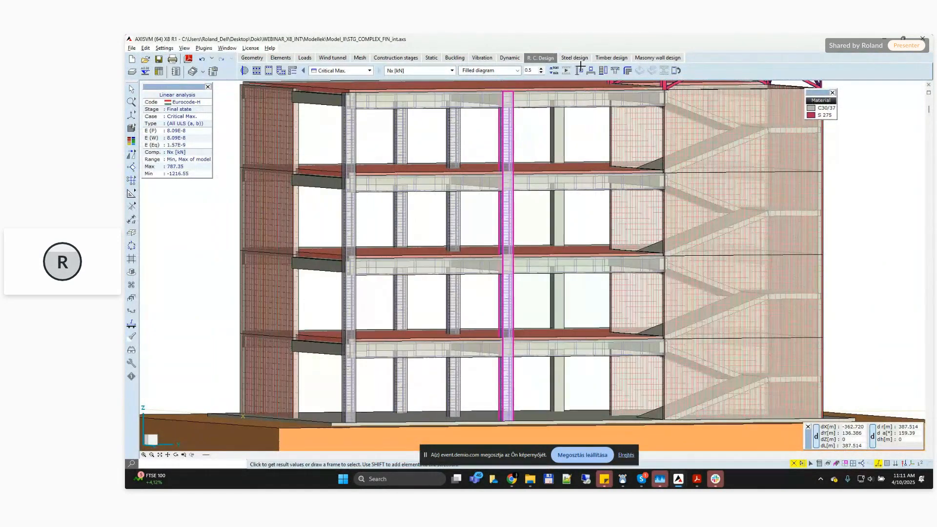
- Switch to steel design and select the leftmost column of the steel frame on the roof
left_click(575, 59)
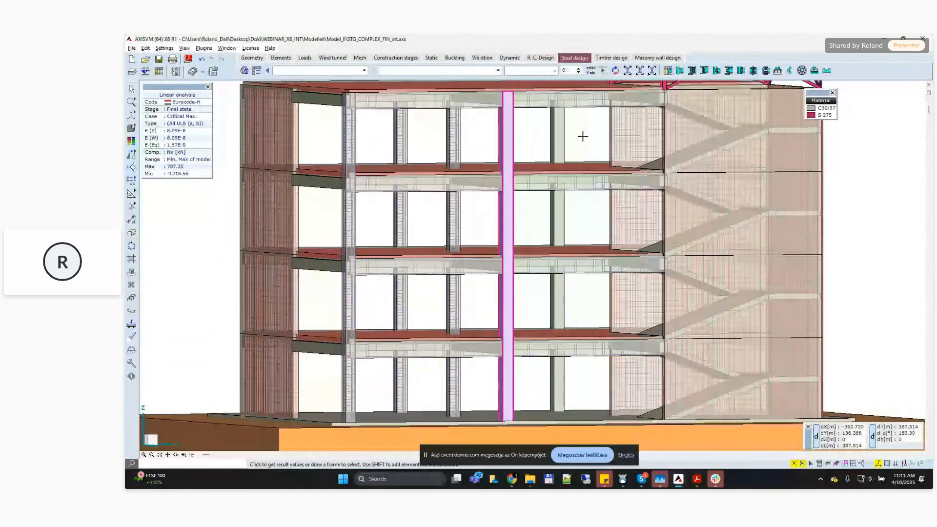
middle_click_drag(557, 210, 504, 306)
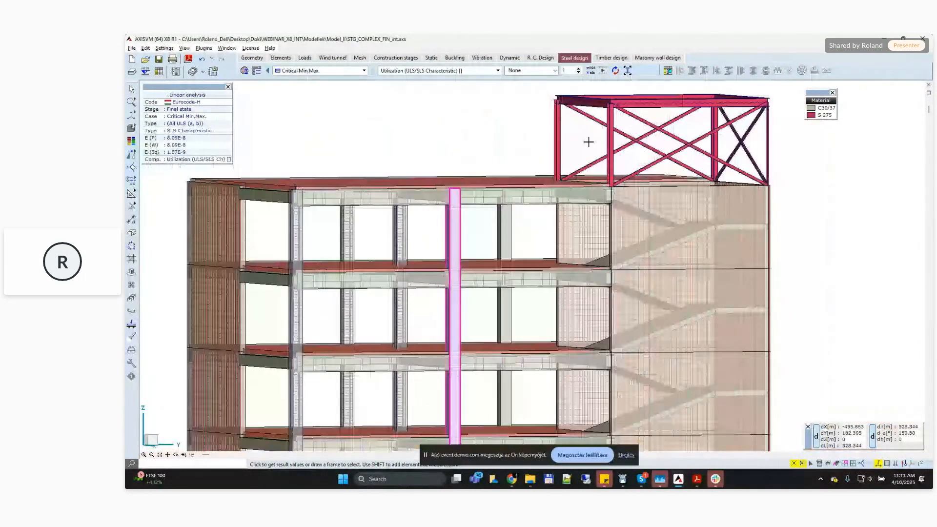
middle_click_drag(569, 136, 573, 140, "alt")
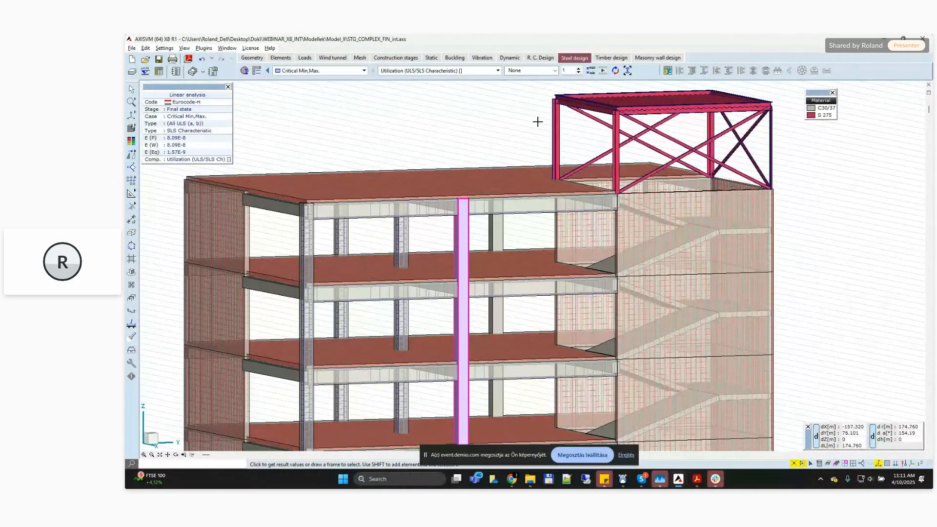
left_click_drag(536, 134, 505, 107)
left_click_drag(573, 141, 531, 120)
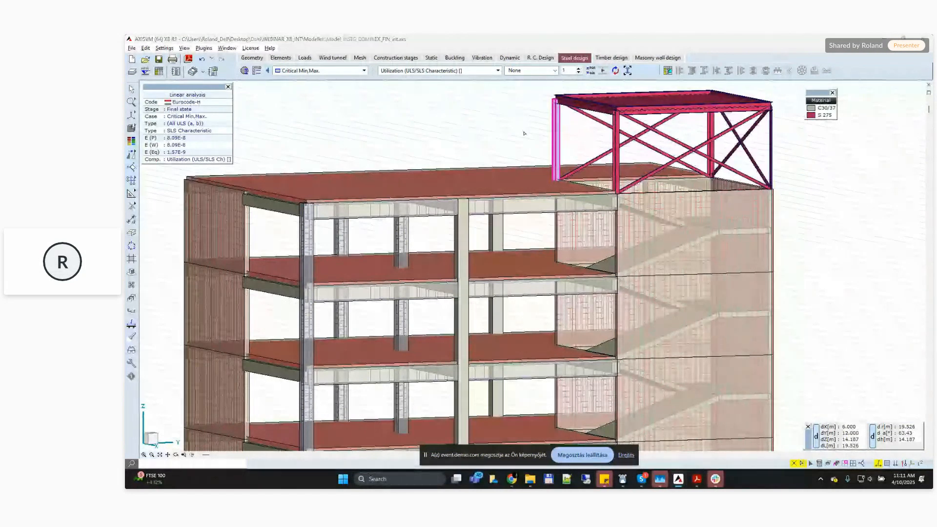
- Assign steel design parameters to the selected roof column, using the second option for assembling design members
left_click(667, 71)
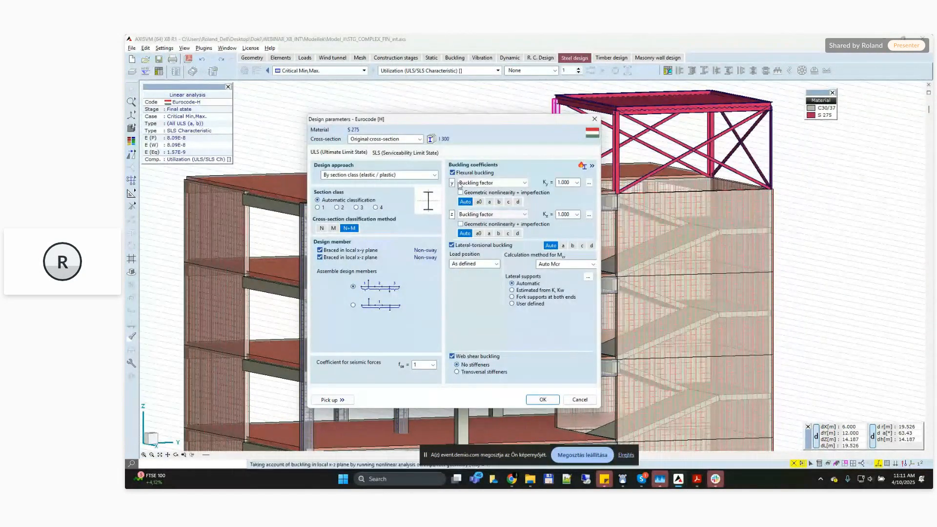
left_click(353, 305)
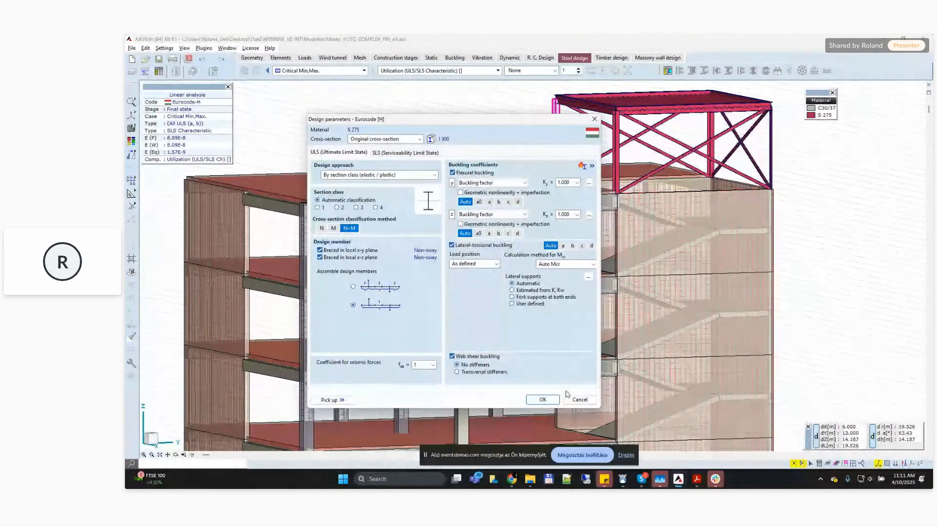
left_click(542, 400)
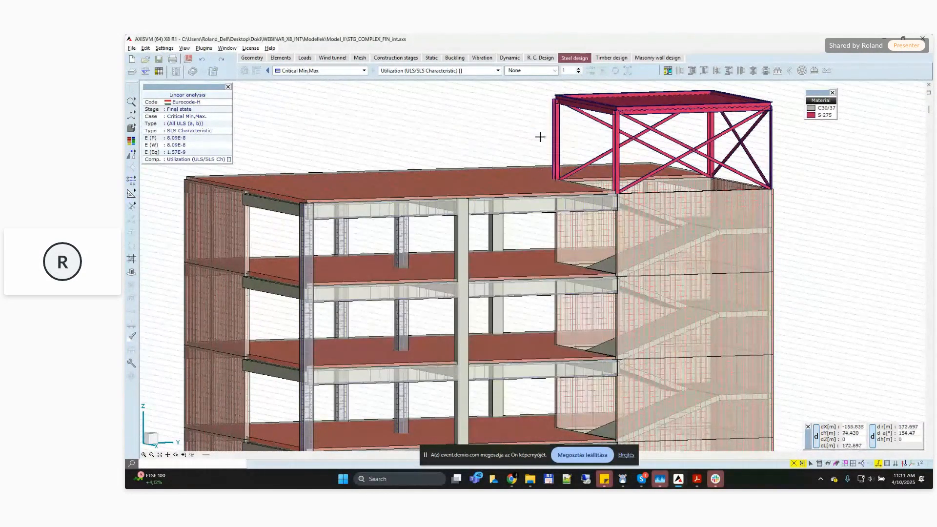
- Open the steel design check of the leftmost rooftop column and enlarge its results window
left_click(553, 137)
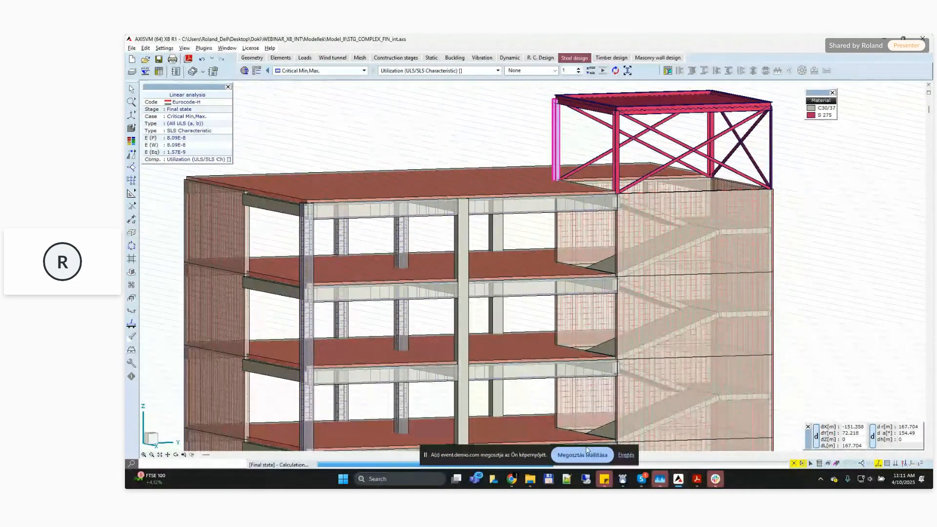
left_click(624, 456)
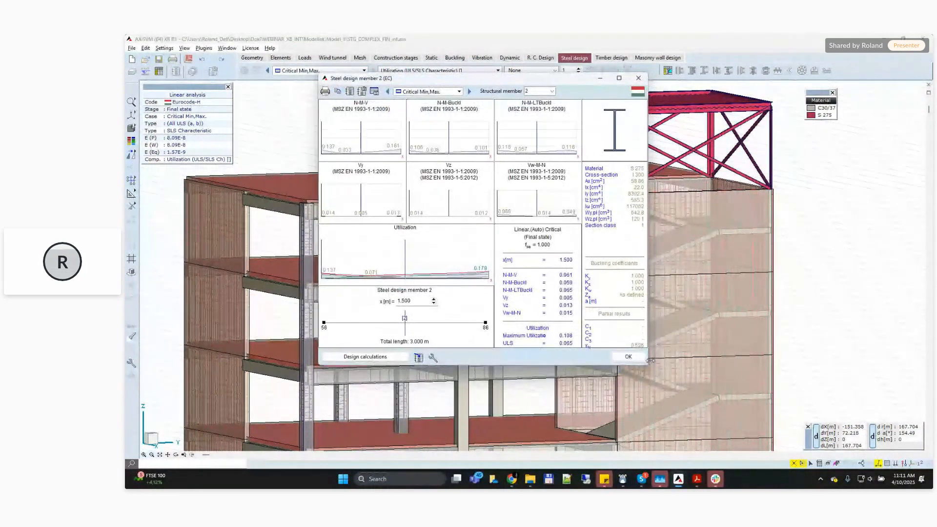
left_click_drag(650, 360, 739, 363)
left_click_drag(645, 364, 645, 404)
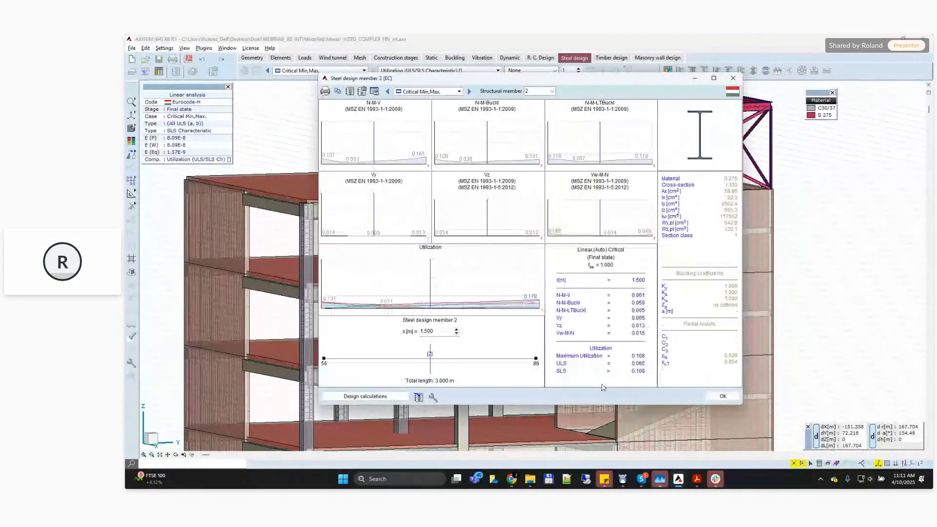
- Display the roof column's steel check for load case Layers in the 2nd floor + ground stairs stage
left_click(458, 92)
scroll(455, 150, "up", 5)
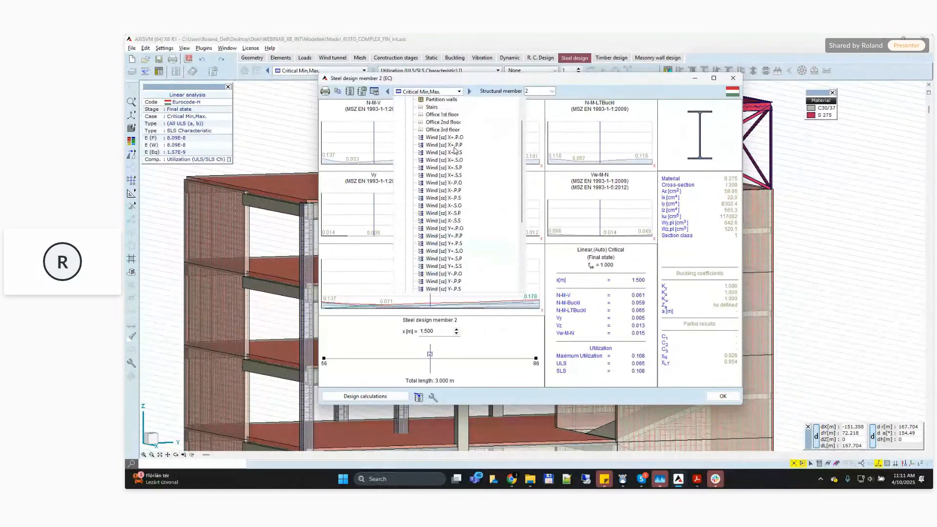
left_click(594, 80)
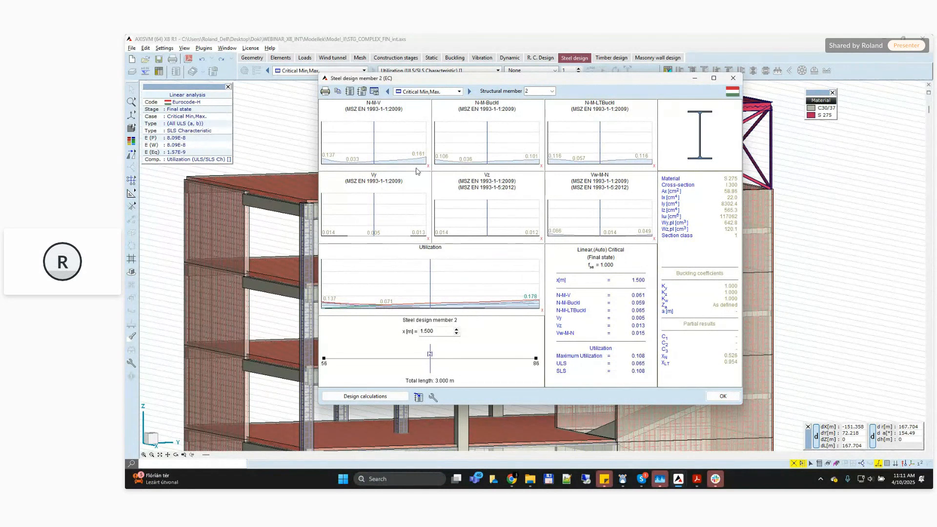
left_click(458, 93)
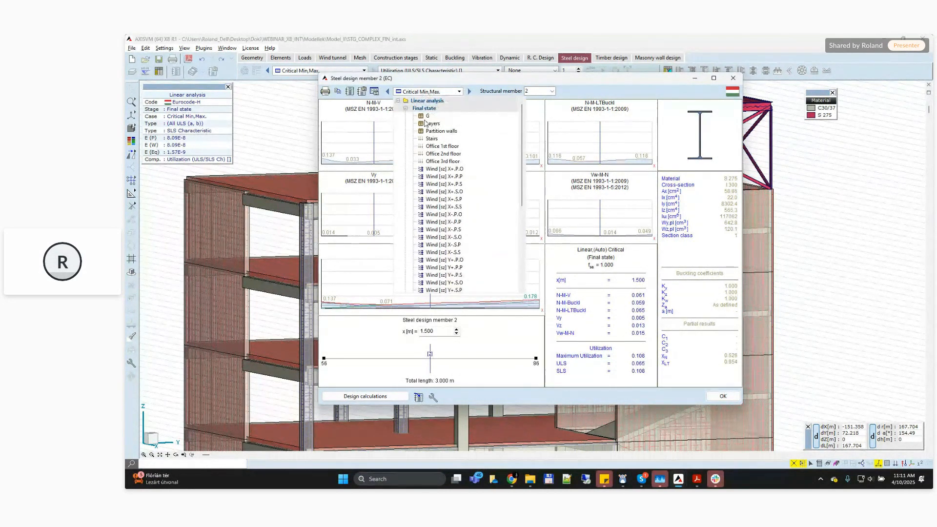
scroll(463, 177, "down", 7)
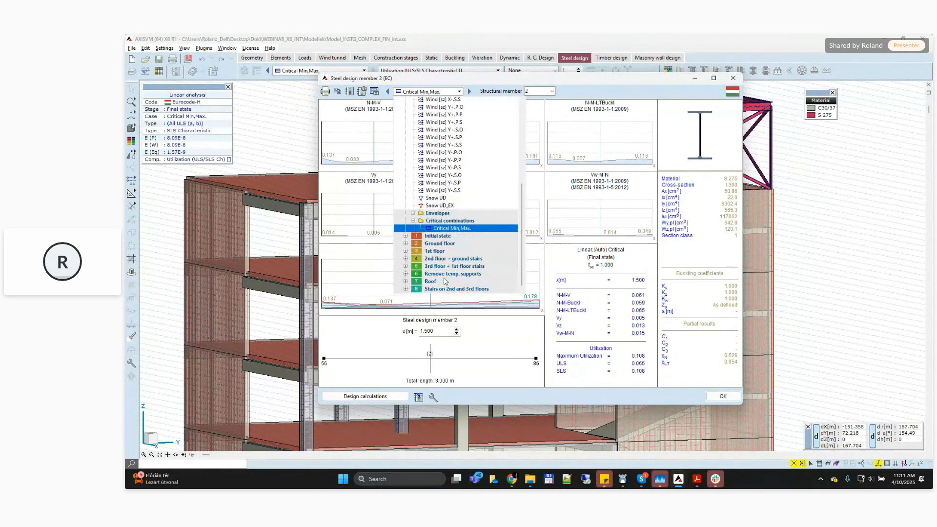
left_click(404, 259)
left_click(432, 236)
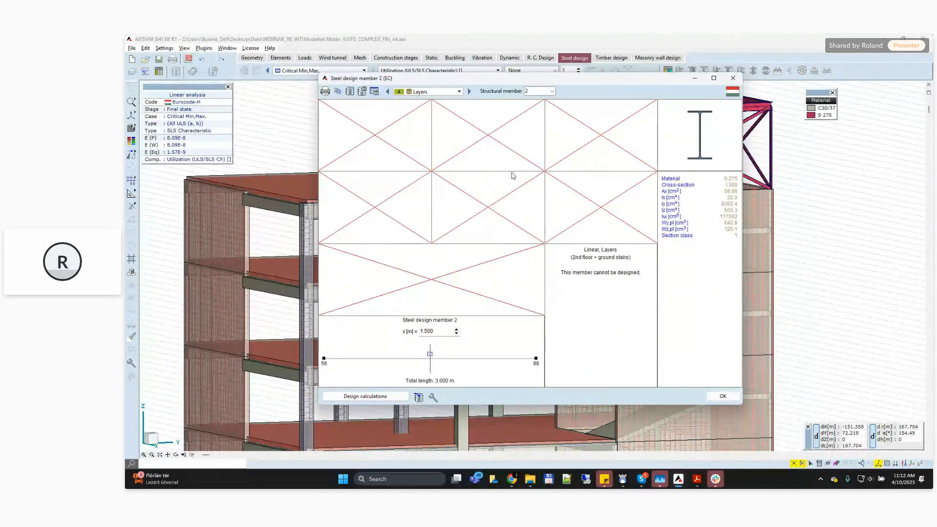
- Display the roof column's steel check for load case G in the Final state
left_click(437, 92)
scroll(433, 134, "up", 5)
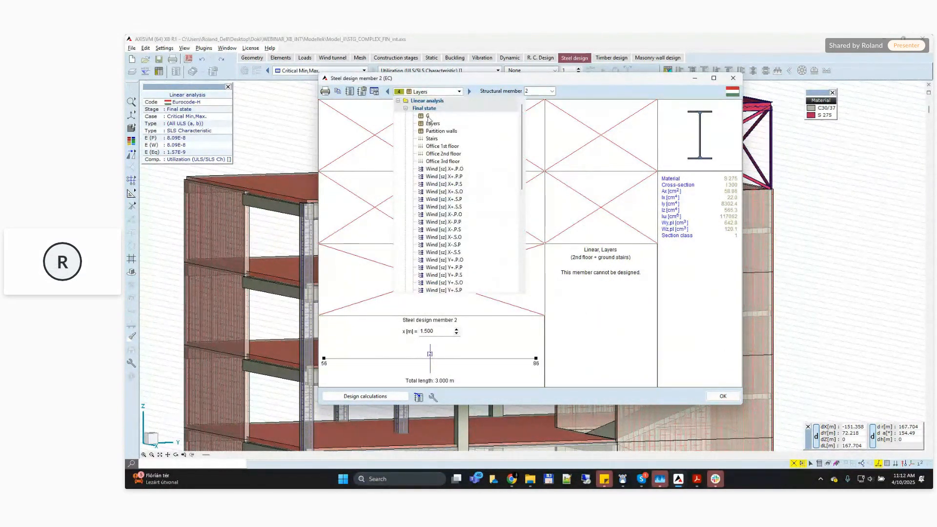
left_click(428, 118)
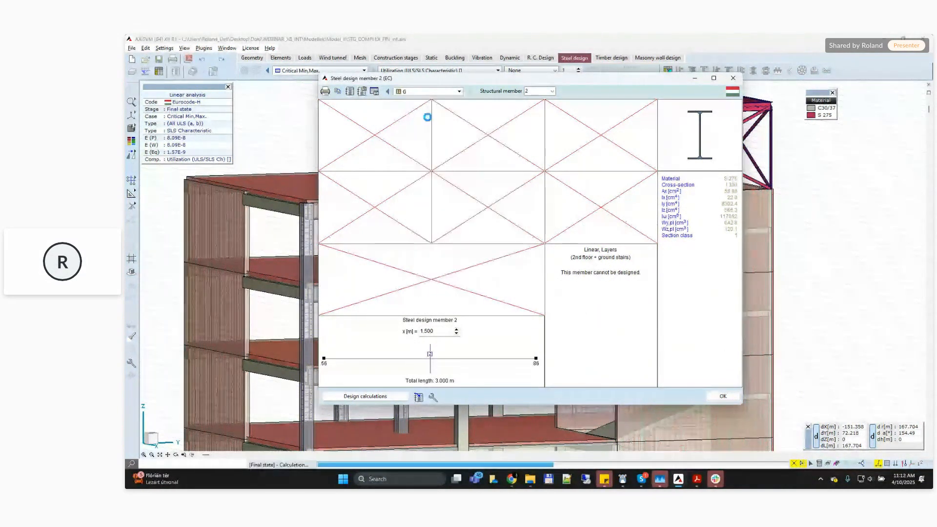
- Review the column's detailed design calculations for load case G, and leave both the calculations and the steel check
left_click(386, 396)
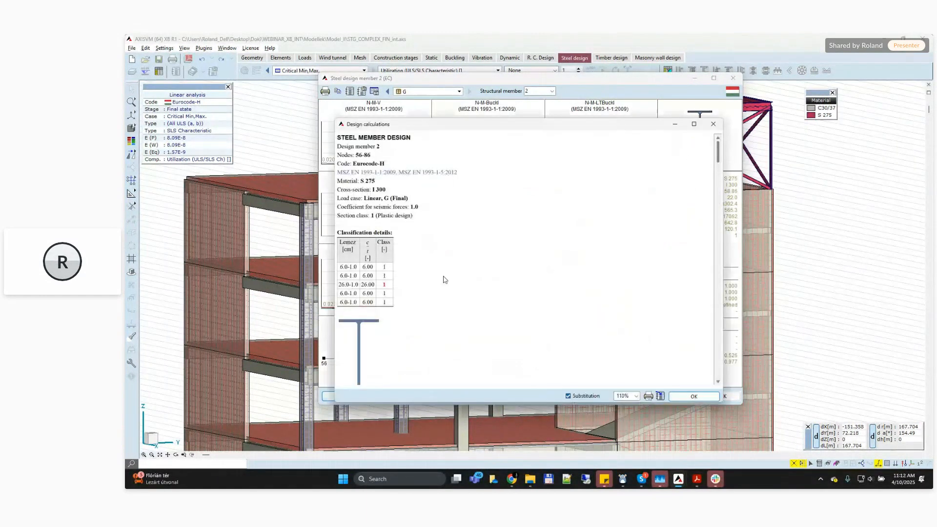
scroll(719, 195, "down", 10)
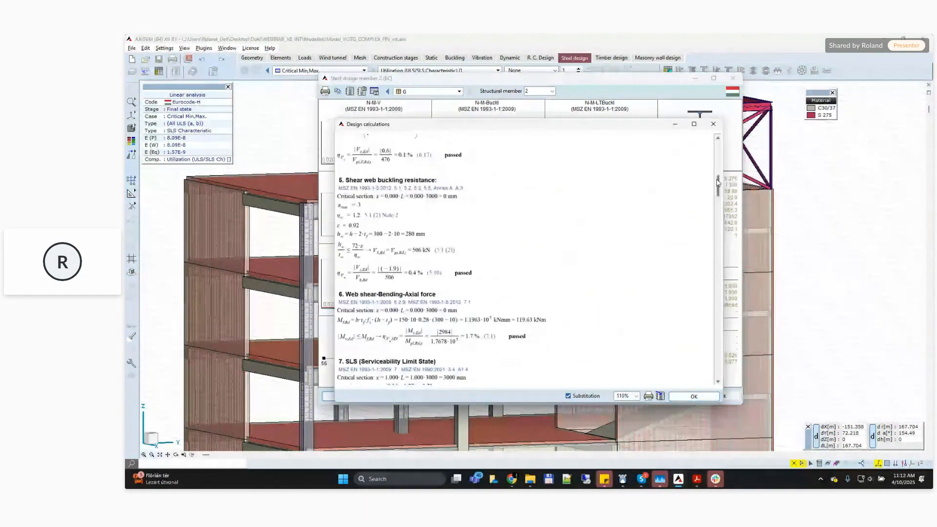
scroll(722, 146, "up", 12)
left_click(712, 123)
left_click(733, 78)
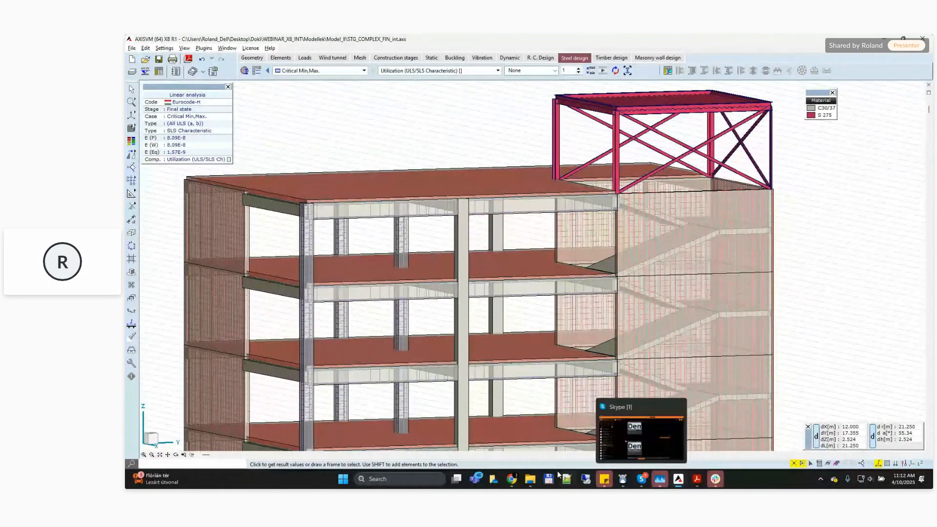
- Switch to the AXISVM X8 webinar page in Chrome and stop sharing the screen
mouse_move(512, 478)
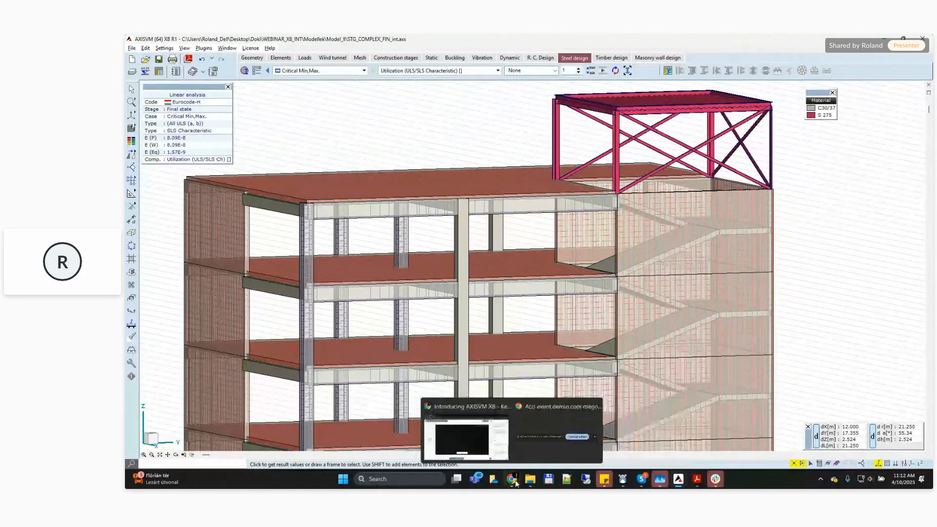
left_click(487, 450)
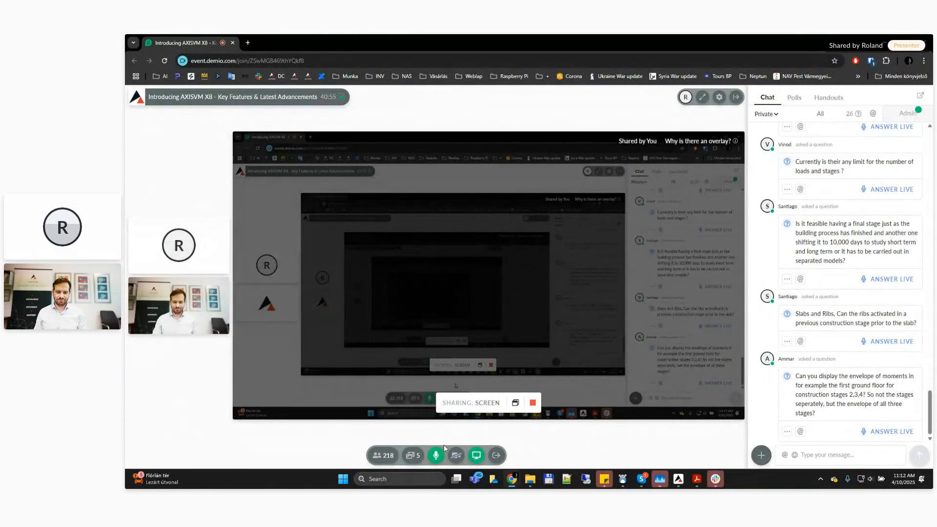
left_click(476, 456)
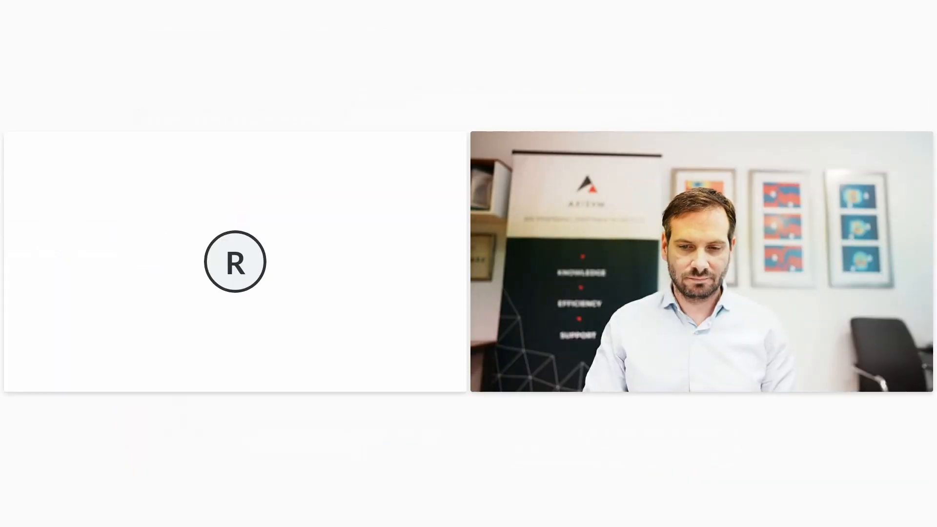
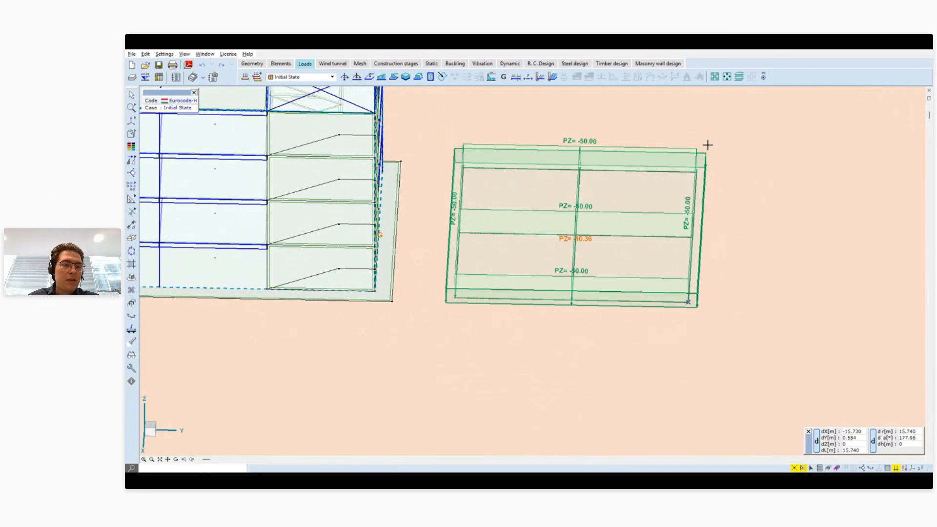
- Run the linear static analysis with the soil's initial state calculated from the Initial State load case
middle_click_drag(529, 217, 587, 255)
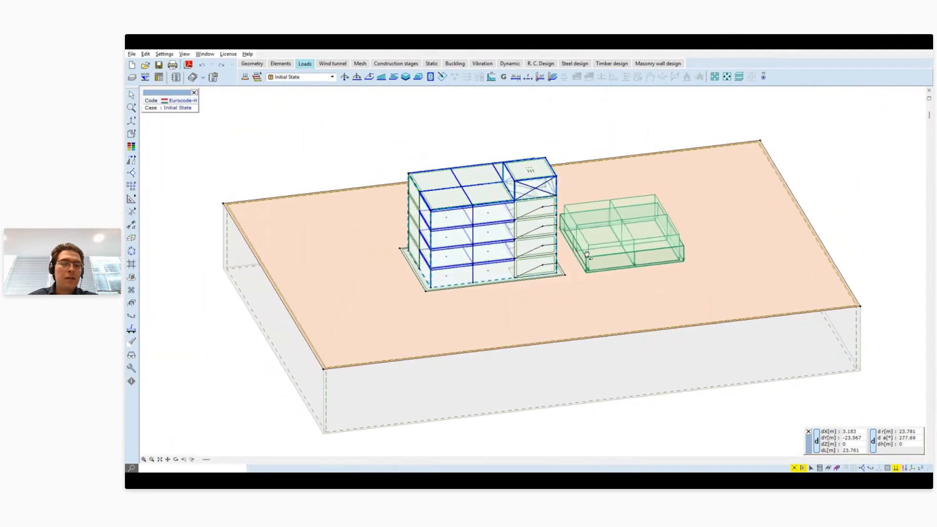
left_click(431, 64)
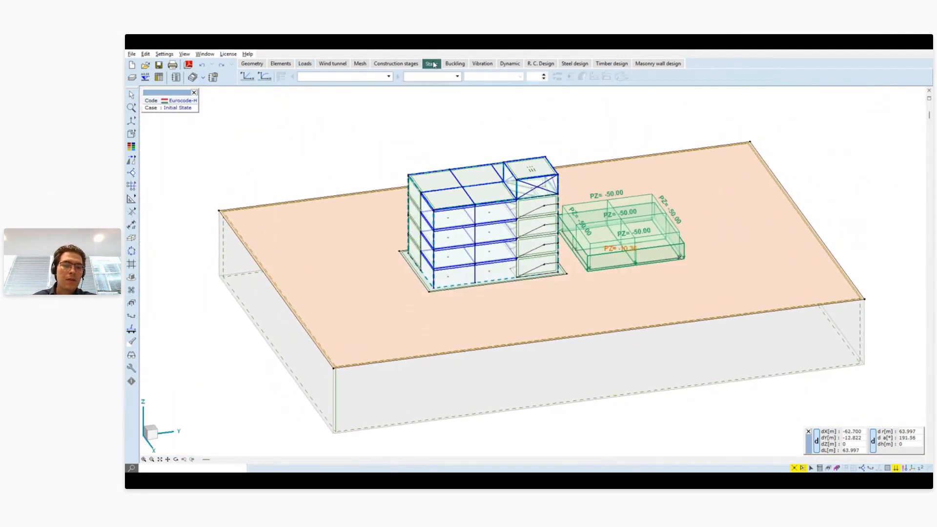
left_click(246, 77)
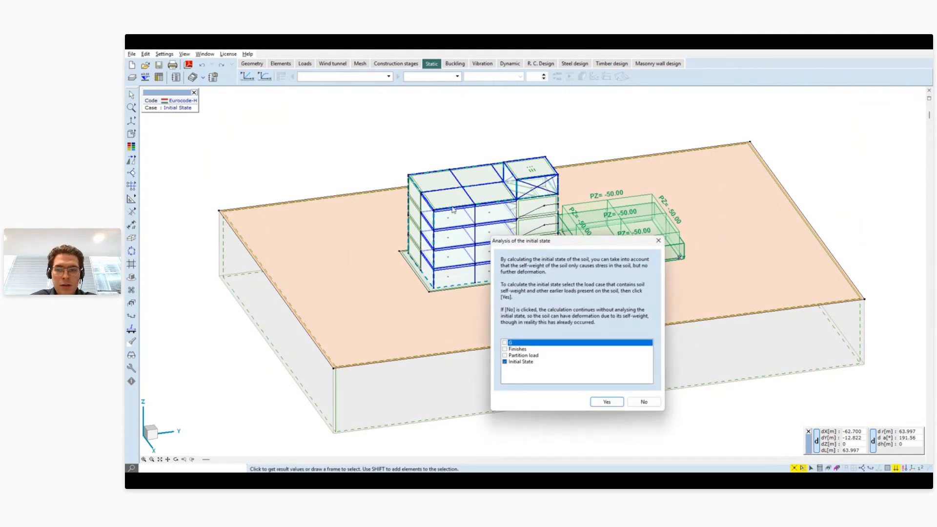
left_click(505, 362)
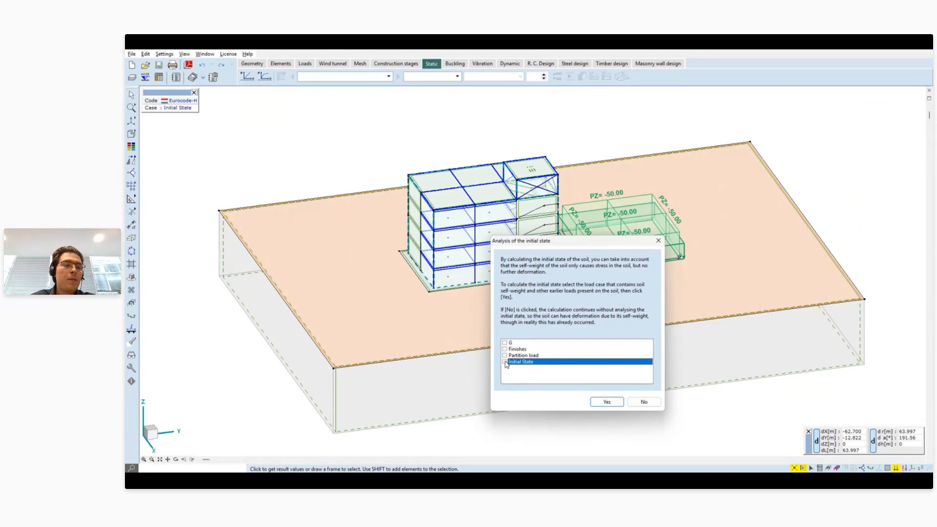
left_click(505, 362)
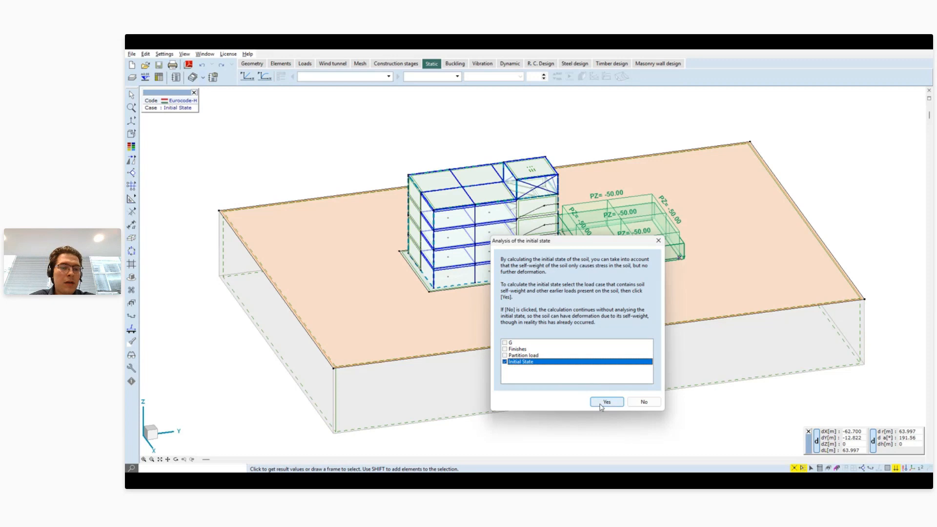
left_click(600, 405)
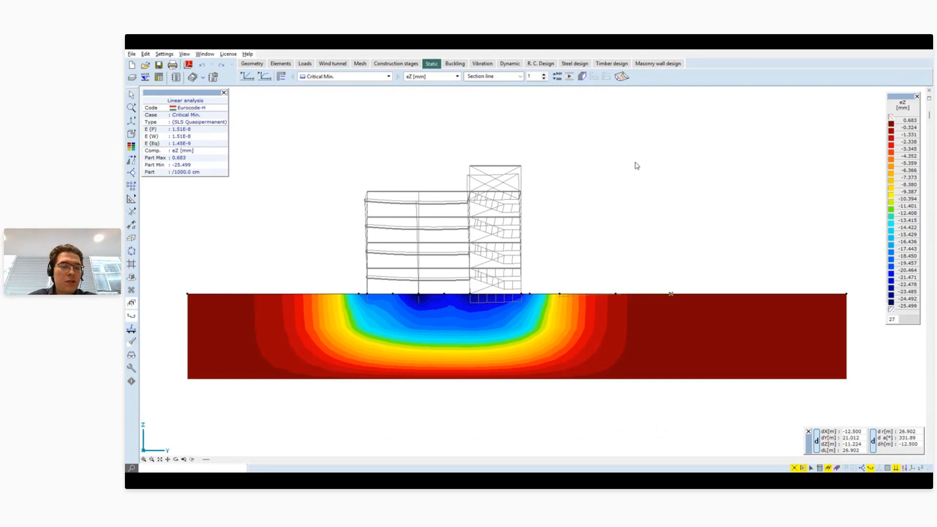
- Display the effective soil stress Seff along the section for the Critical Max. combination
left_click(449, 78)
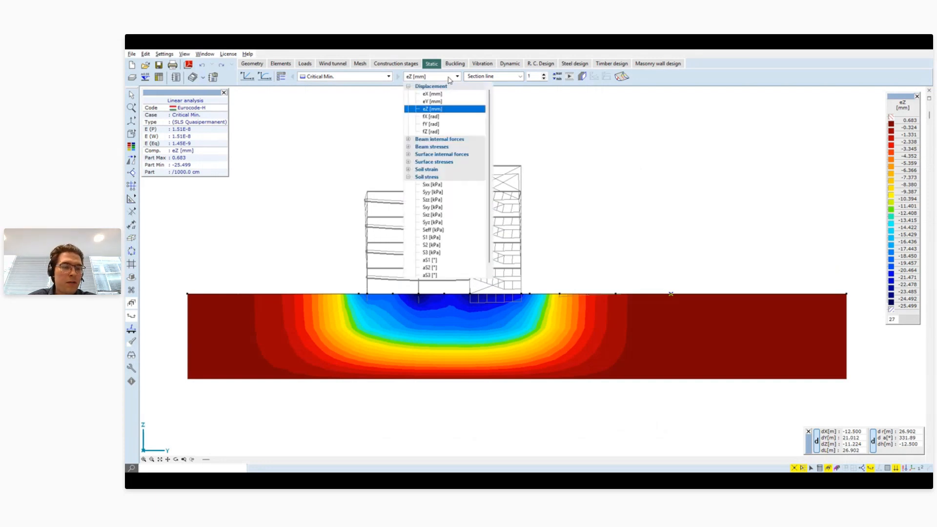
left_click(435, 229)
left_click(361, 77)
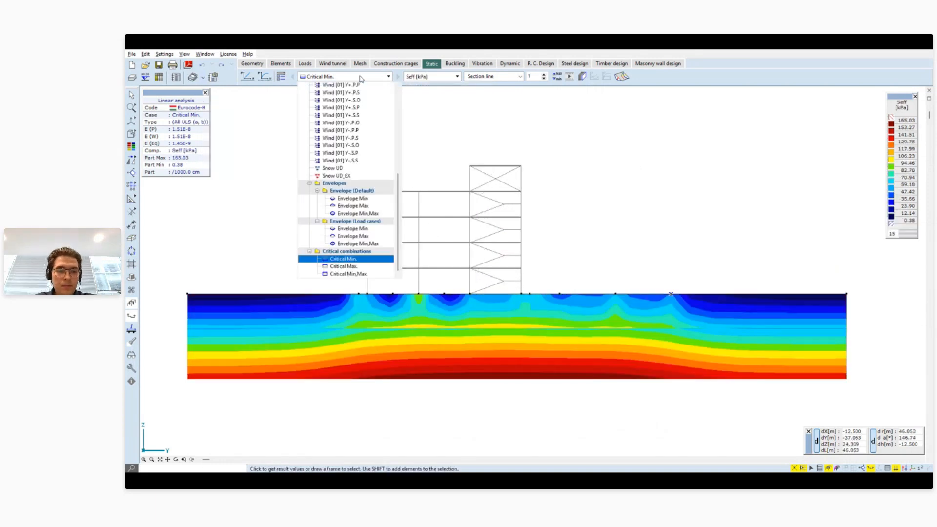
left_click(351, 267)
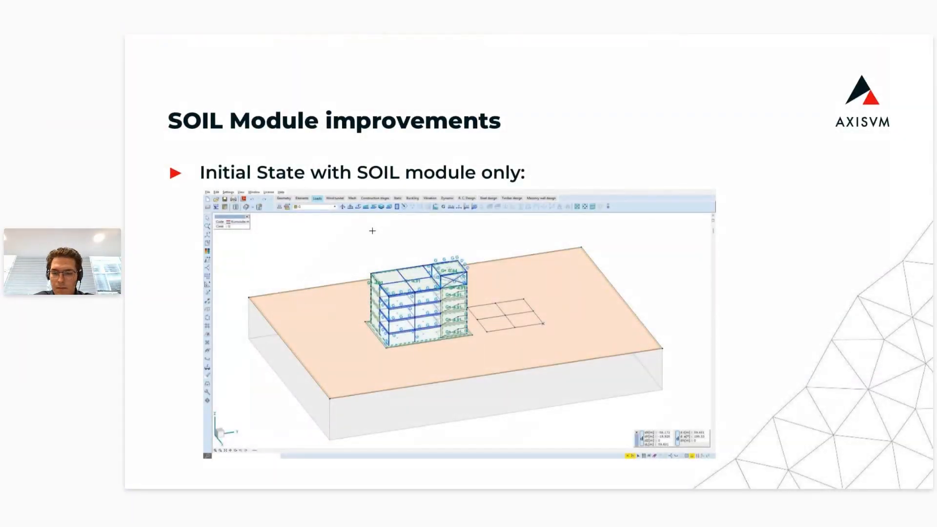
- Go on to the construction stage example and display the Initial State load case on the separate slab beside the building
key("Right")
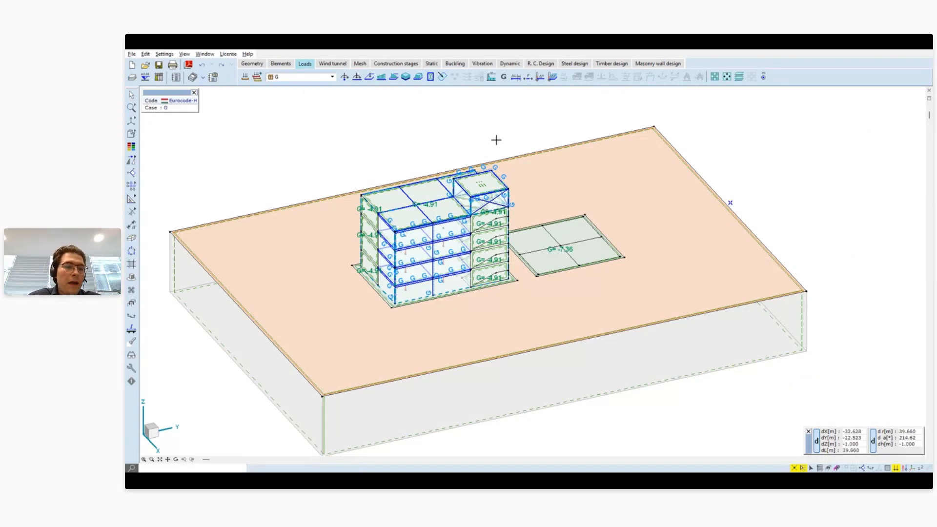
middle_click_drag(560, 191, 553, 244)
scroll(553, 243, "up", 3)
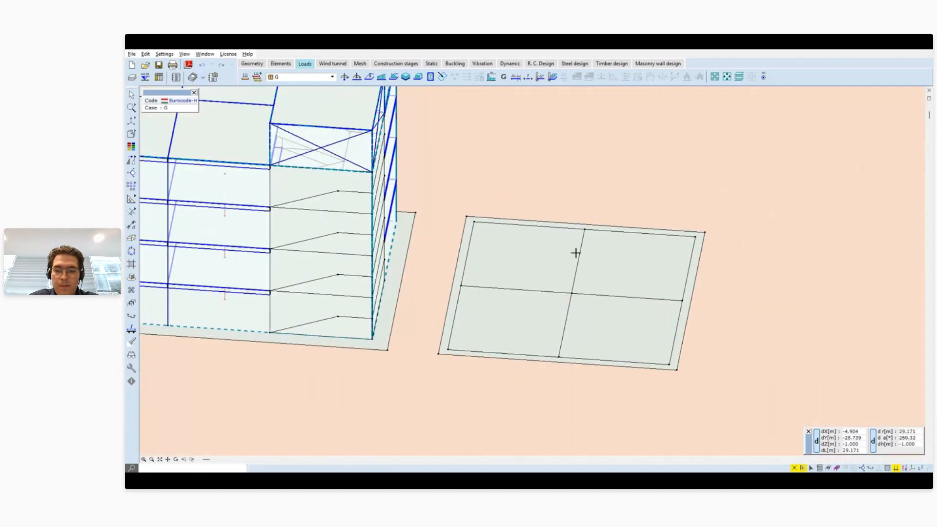
left_click(280, 77)
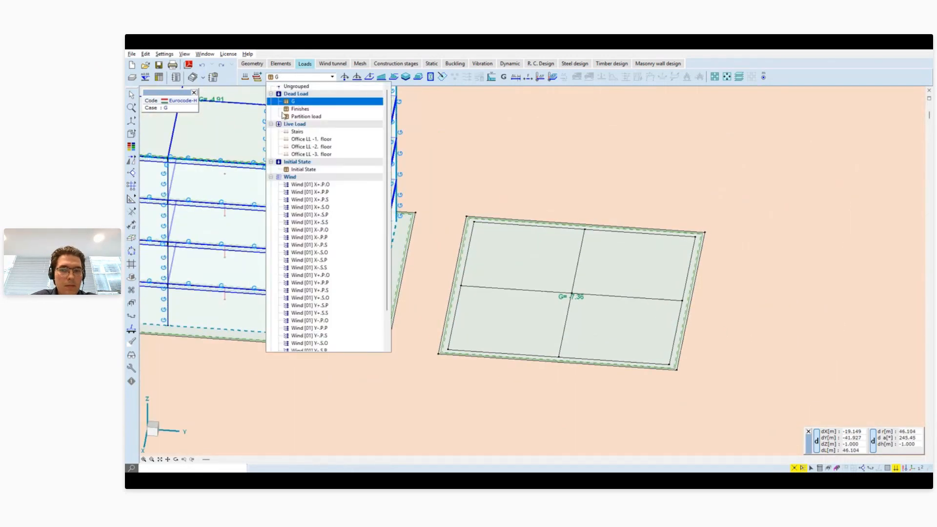
left_click(304, 169)
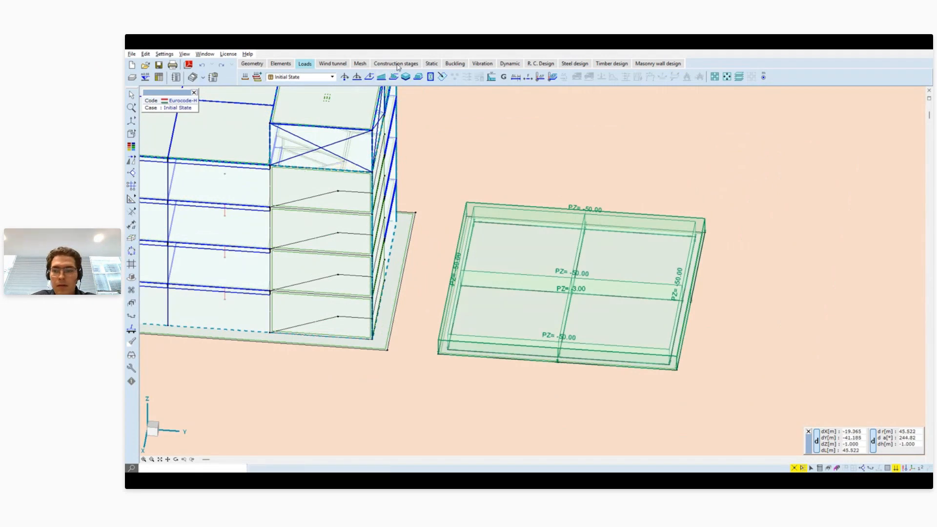
- Display the model by construction stage and step through the stages from Initial State to Roof
left_click(396, 64)
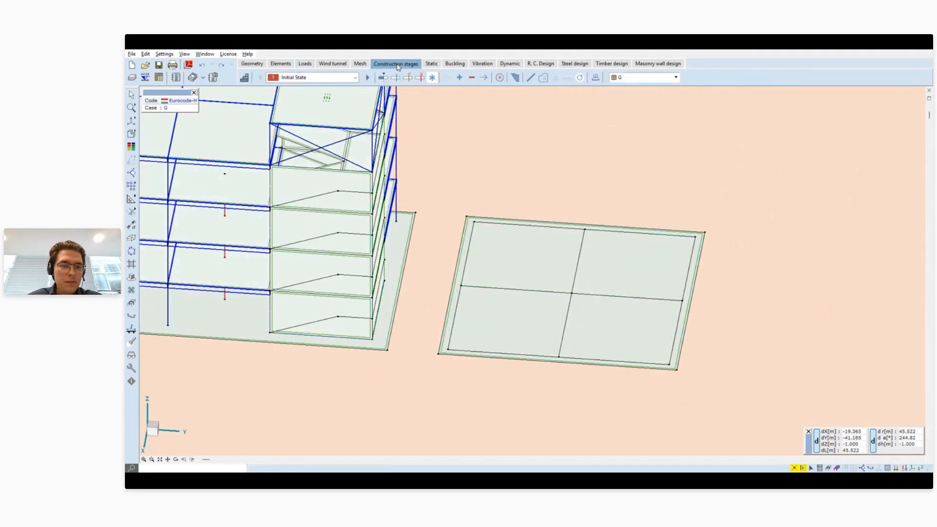
scroll(393, 144, "down", 5)
middle_click_drag(367, 250, 548, 251)
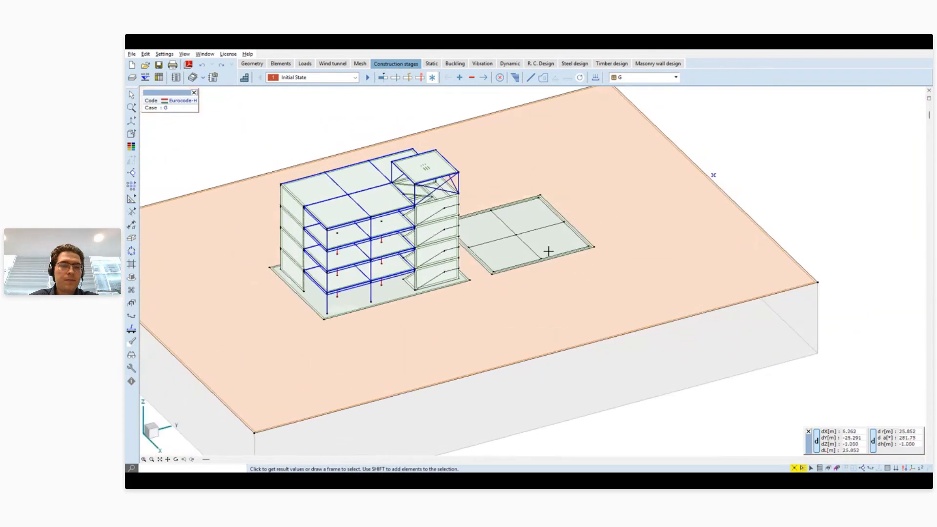
scroll(548, 251, "down", 1)
left_click(384, 79)
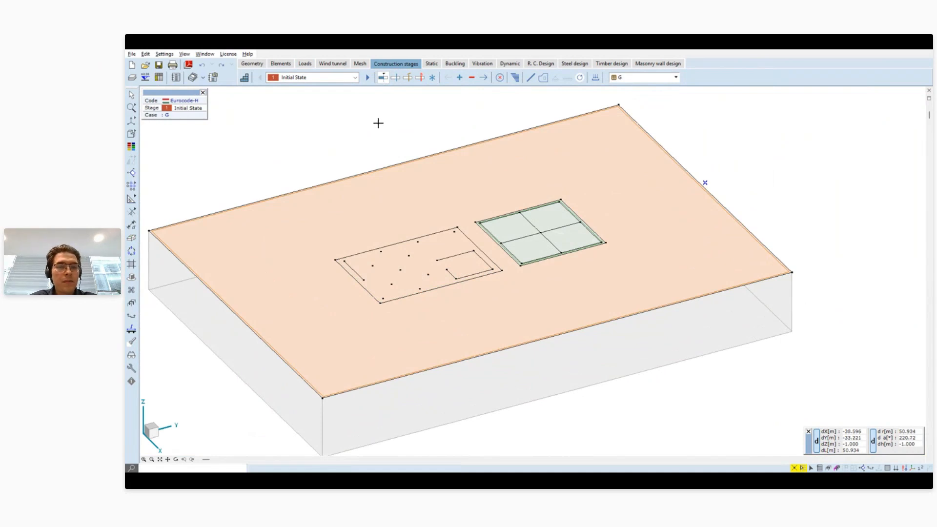
left_click(368, 79)
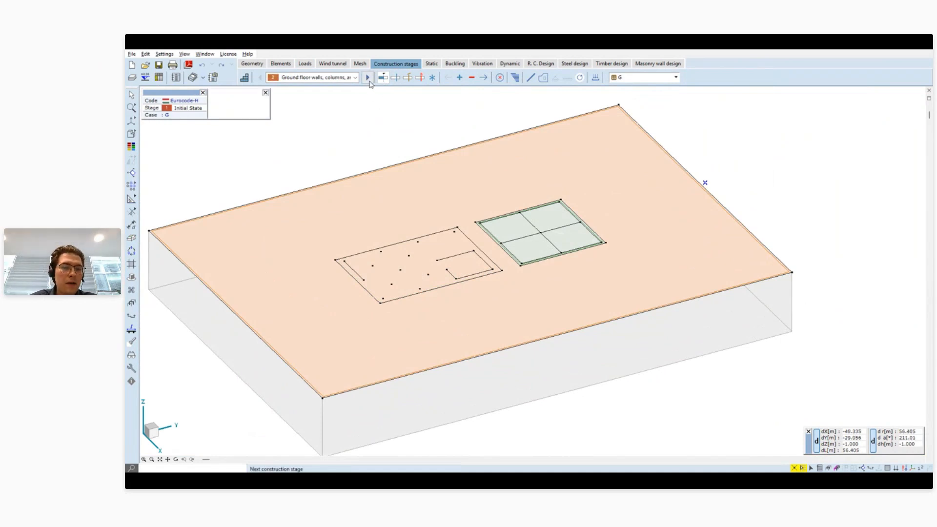
left_click(368, 78)
left_click(368, 78)
left_click(368, 78)
left_click(369, 78)
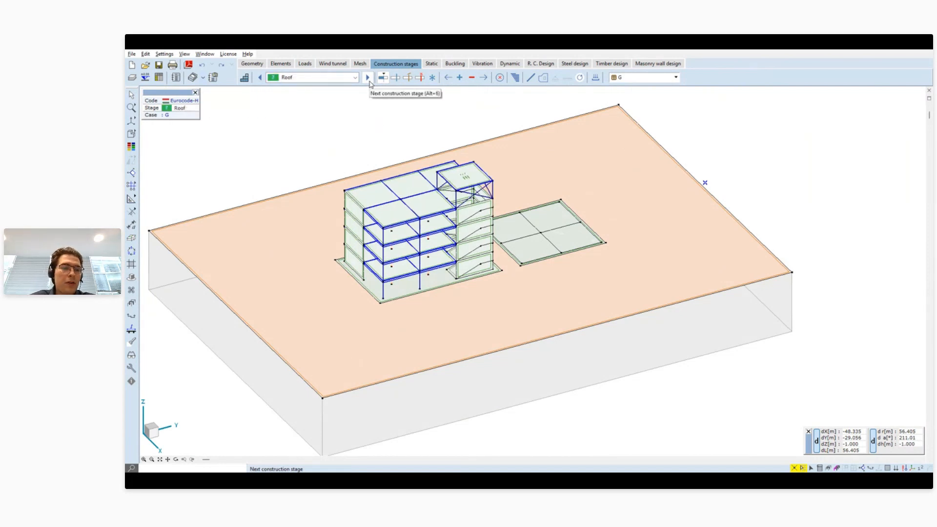
- In the construction stage definitions, set the Initial State stage as an initial state that considers only stress
left_click(244, 78)
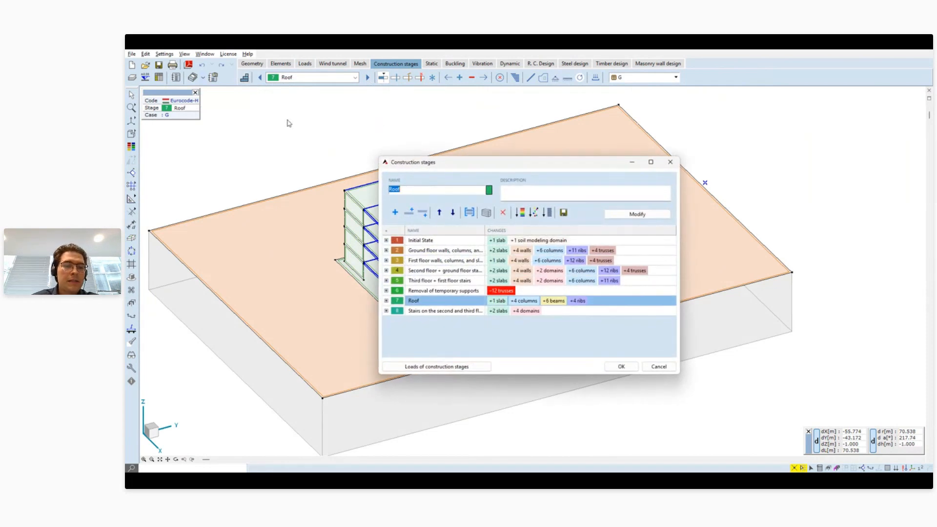
left_click(386, 240)
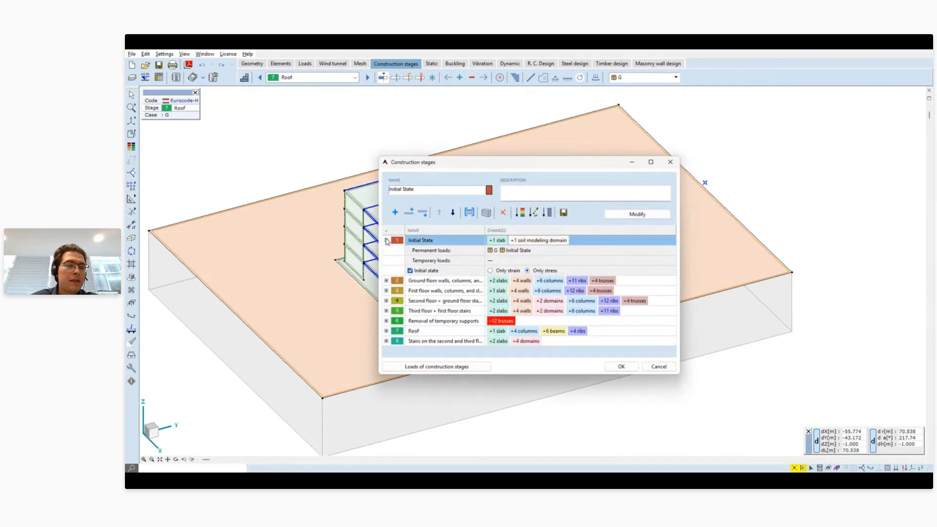
left_click(410, 271)
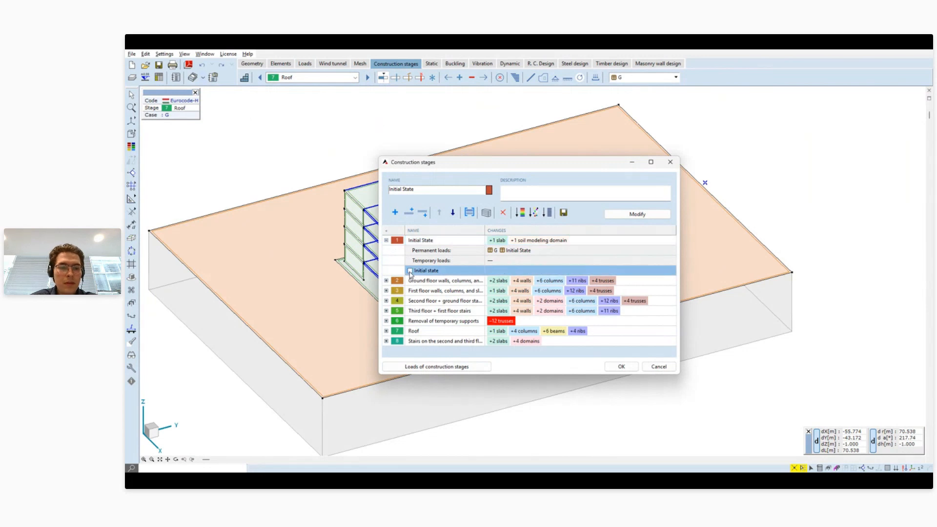
left_click(410, 271)
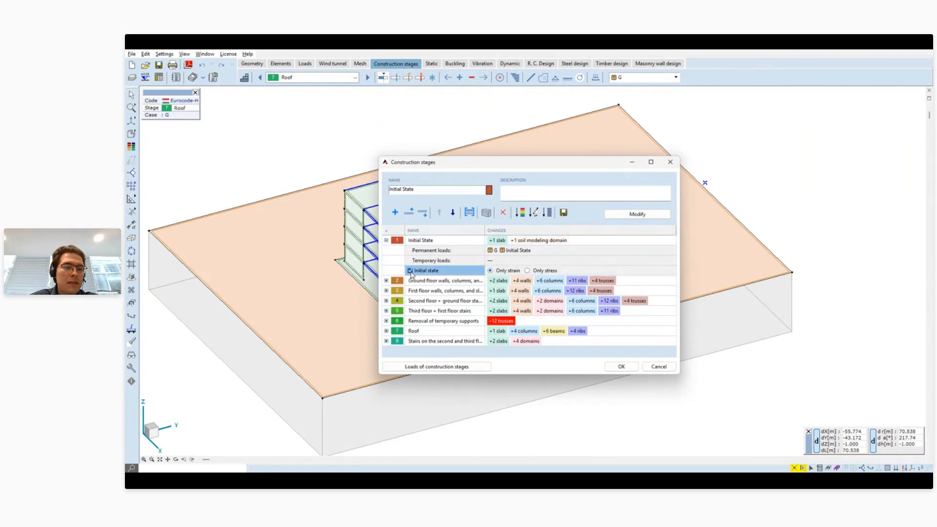
left_click(528, 271)
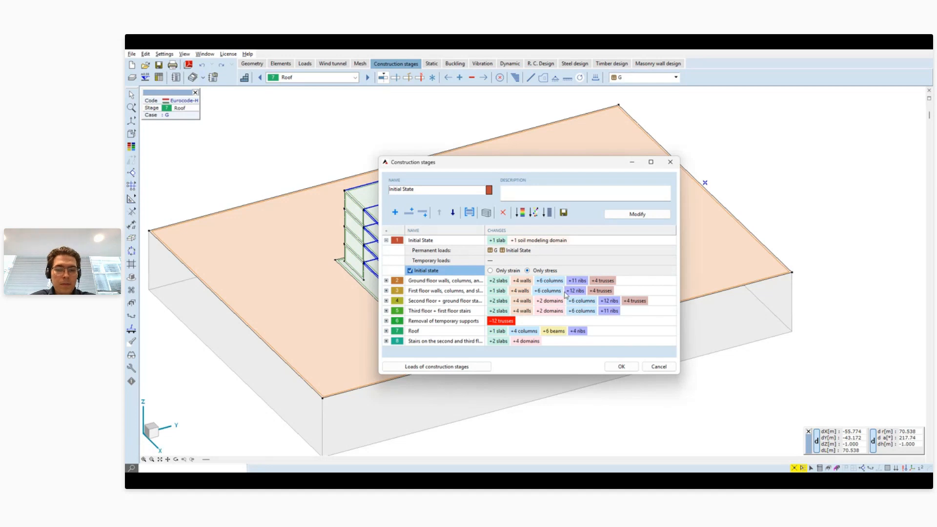
left_click(629, 369)
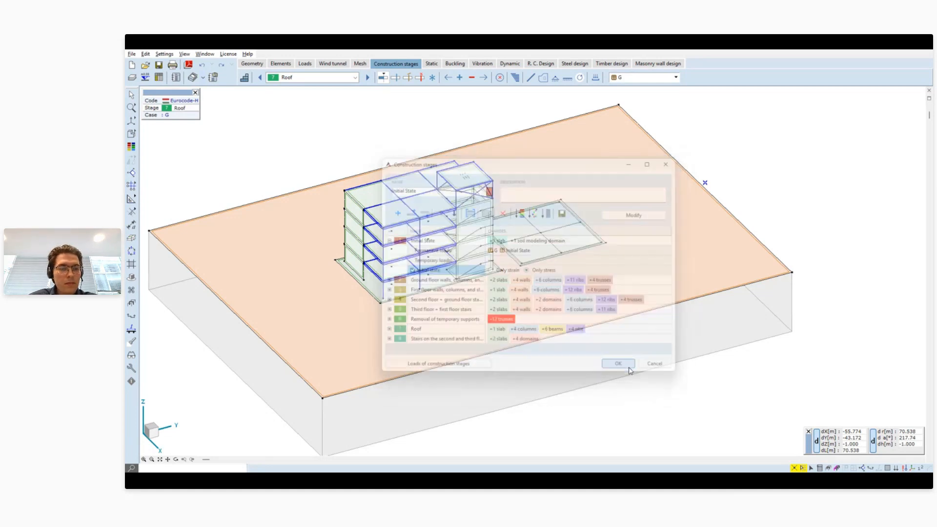
- Run the linear static analysis for all construction stages, with cumulative displacement in the X and Y directions
left_click(431, 68)
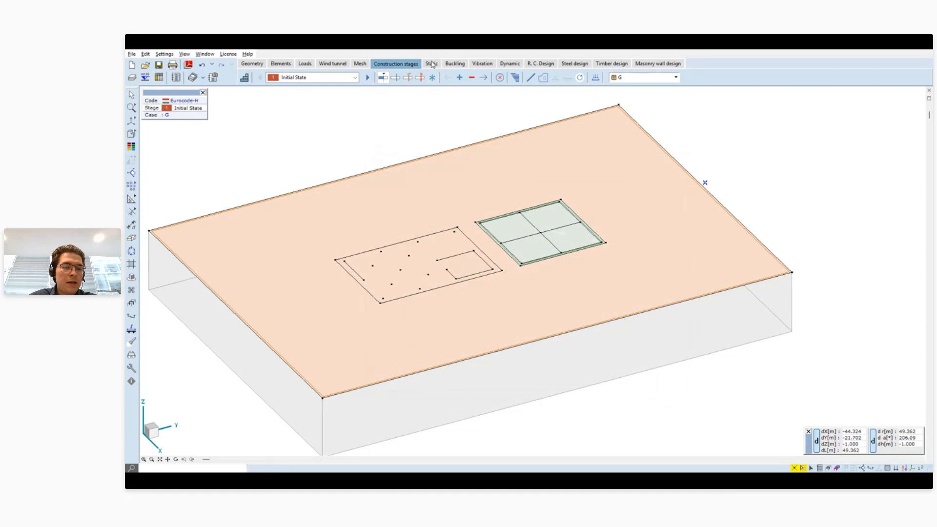
left_click(467, 277)
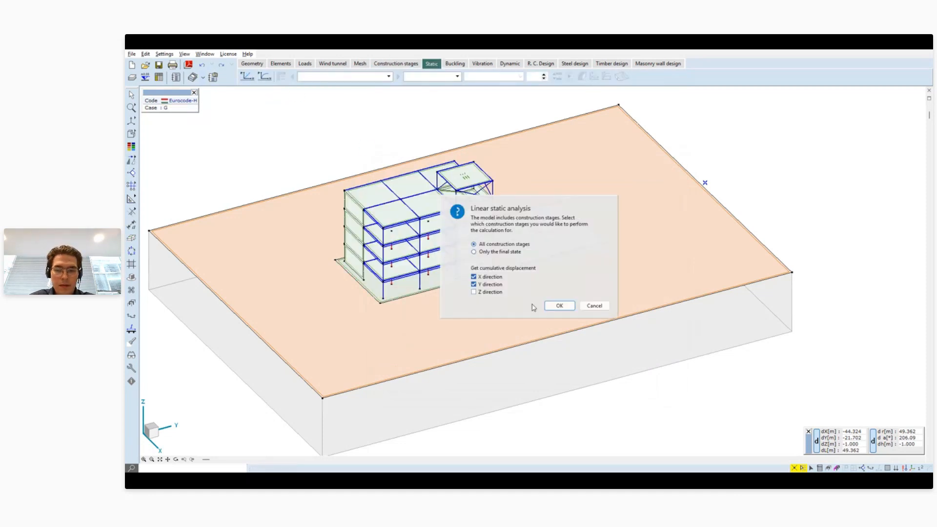
left_click(546, 306)
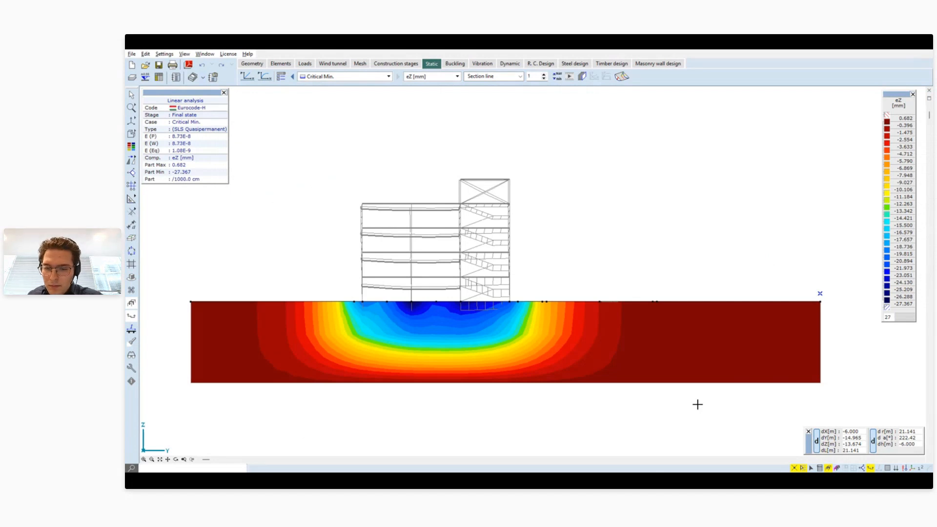
- Display the effective soil stress Seff along the section for the Critical Max. combination in the final state
left_click(447, 77)
left_click(433, 230)
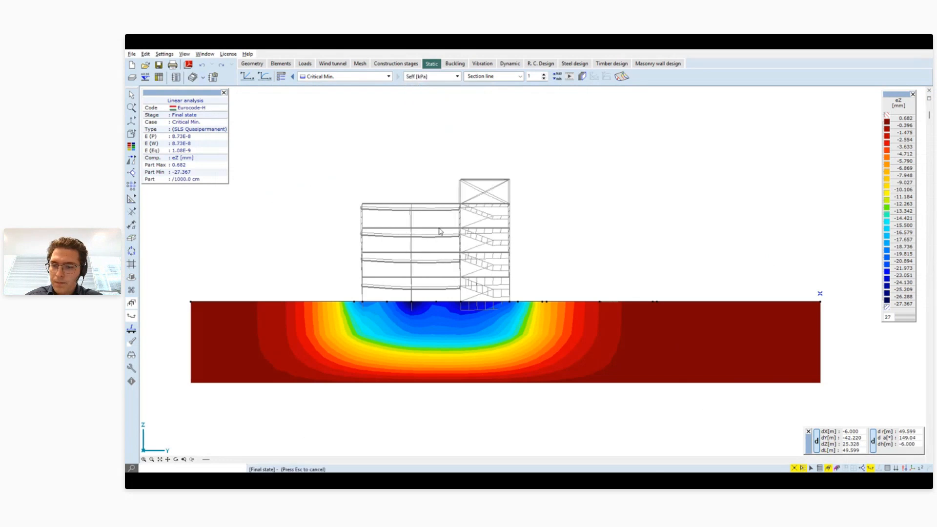
left_click(344, 77)
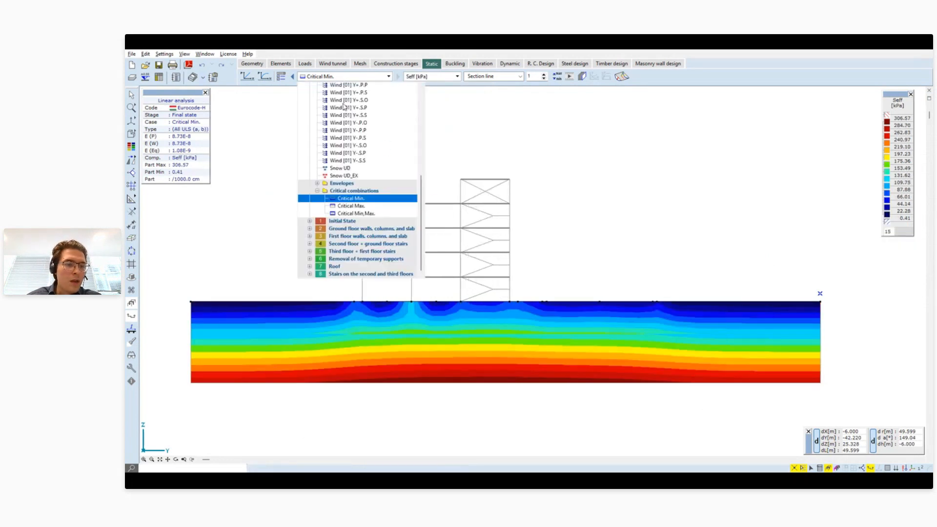
left_click(358, 207)
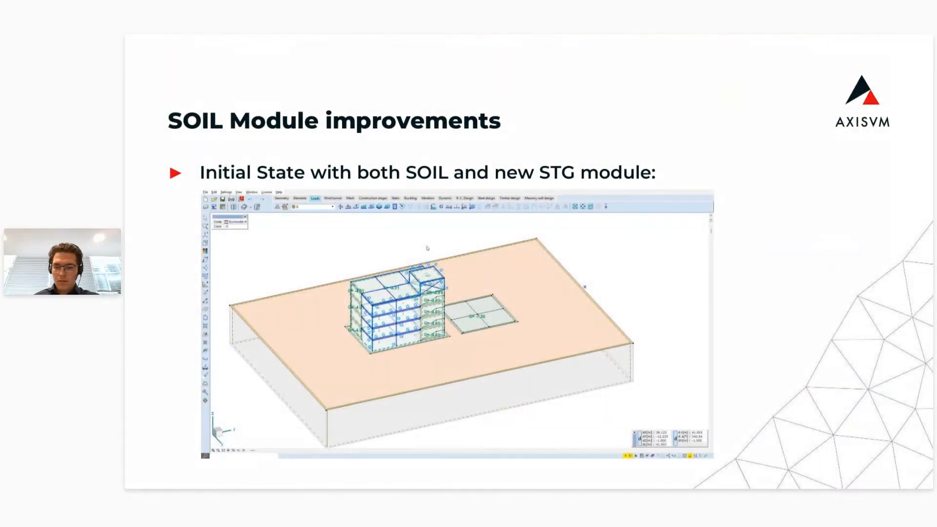
key("Right")
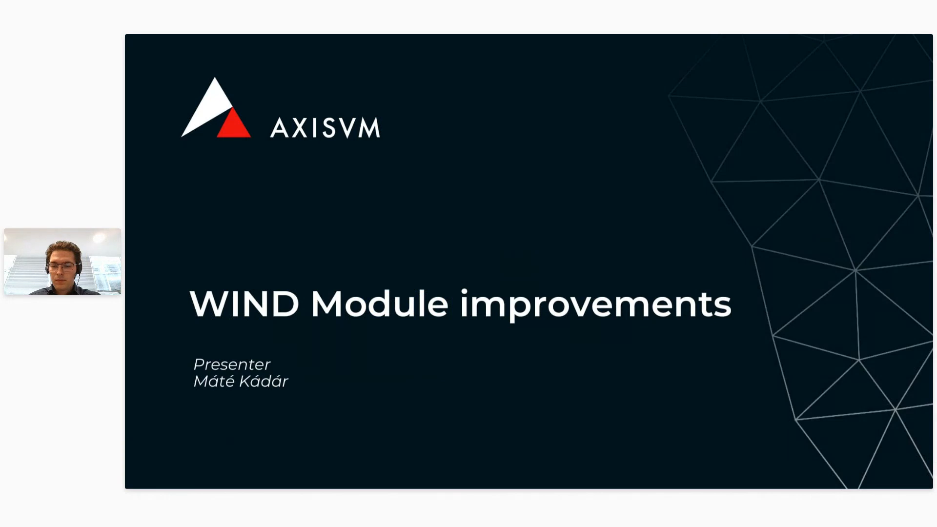
key("Right")
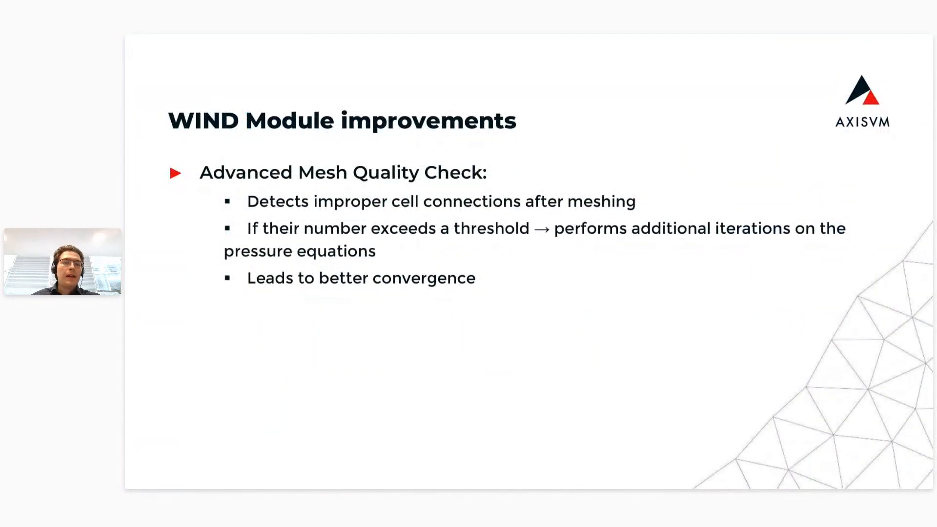
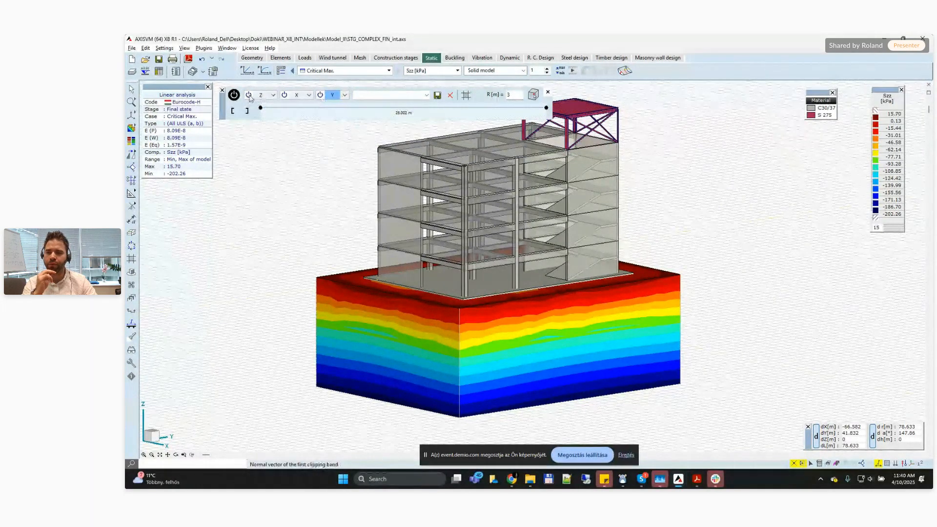
- Clip the solid Szz soil stress model with the Z clipping band from both ends, restore its full range and switch it off
left_click(249, 96)
middle_click_drag(296, 170, 295, 228)
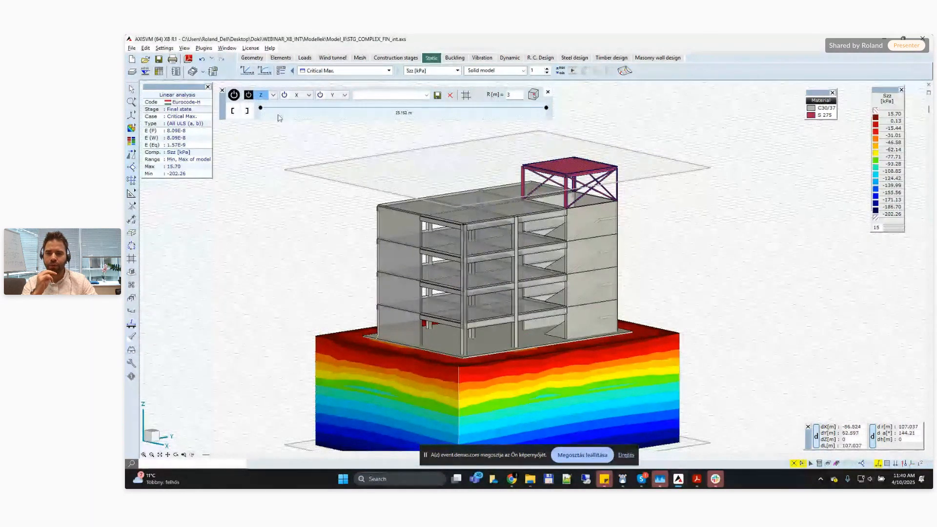
middle_click_drag(278, 215, 330, 191)
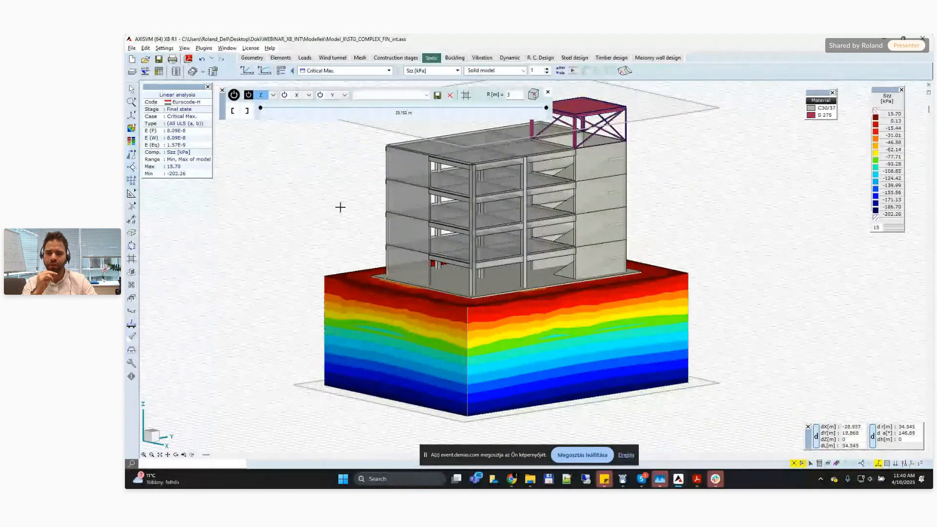
middle_click_drag(375, 154, 378, 161)
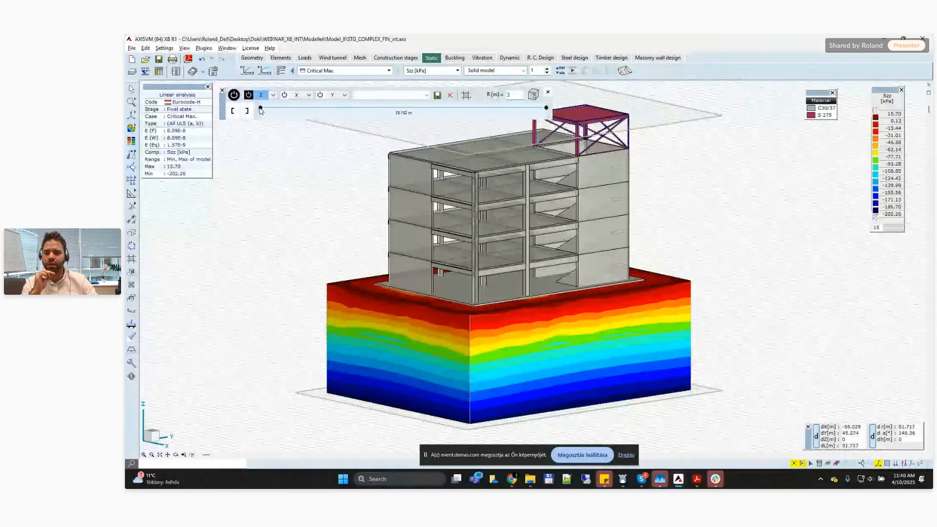
mouse_move(260, 109)
left_mouse_down()
mouse_move(312, 111)
mouse_move(263, 113)
left_mouse_up()
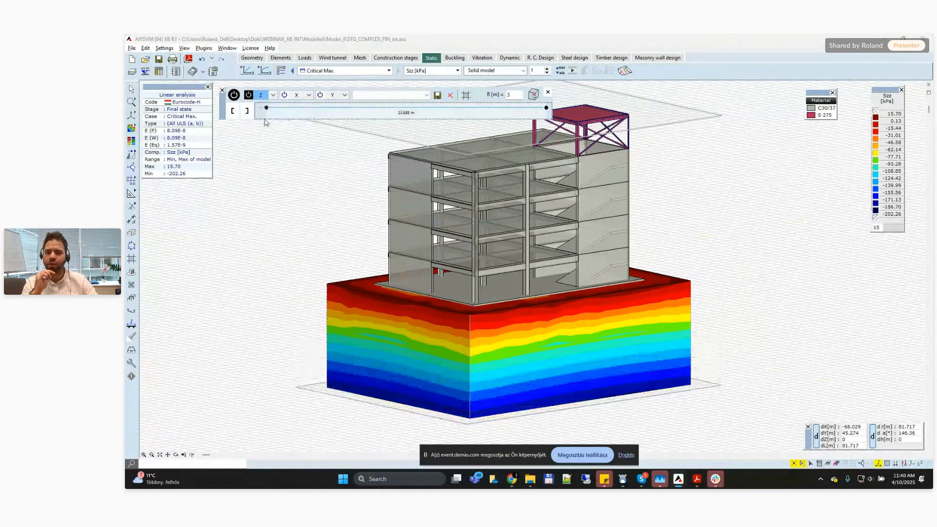
left_click_drag(547, 112, 494, 111)
middle_click_drag(336, 163, 313, 264, "alt")
mouse_move(494, 111)
left_mouse_down()
mouse_move(391, 113)
mouse_move(390, 122)
mouse_move(535, 117)
mouse_move(498, 118)
left_mouse_up()
left_click(247, 110)
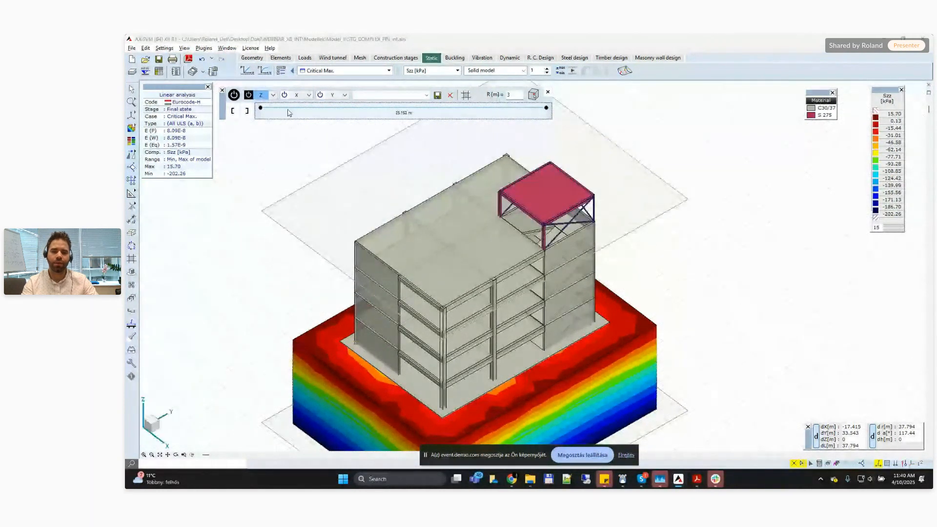
left_click(249, 96)
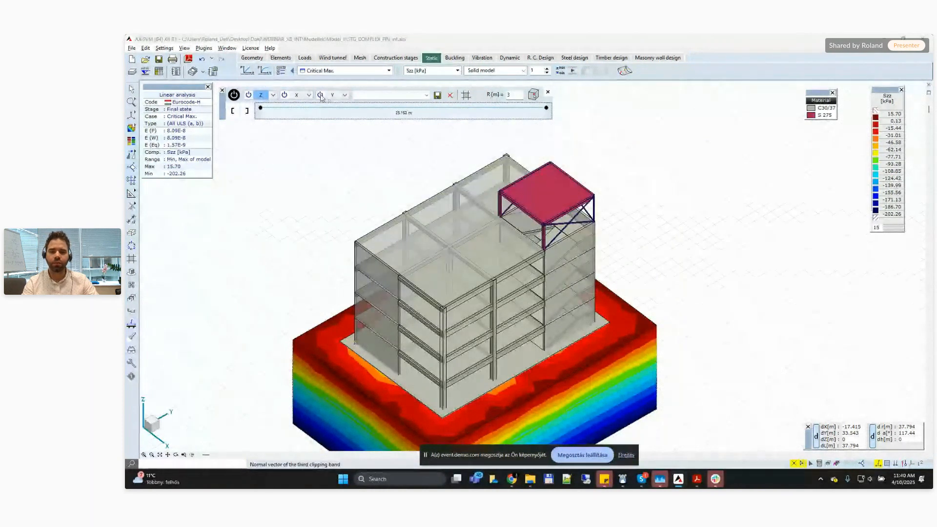
- Cut through the building and soil with the Y and X clipping bands to expose the interior Szz stresses
left_click(321, 96)
middle_click_drag(337, 226, 356, 179, "shift")
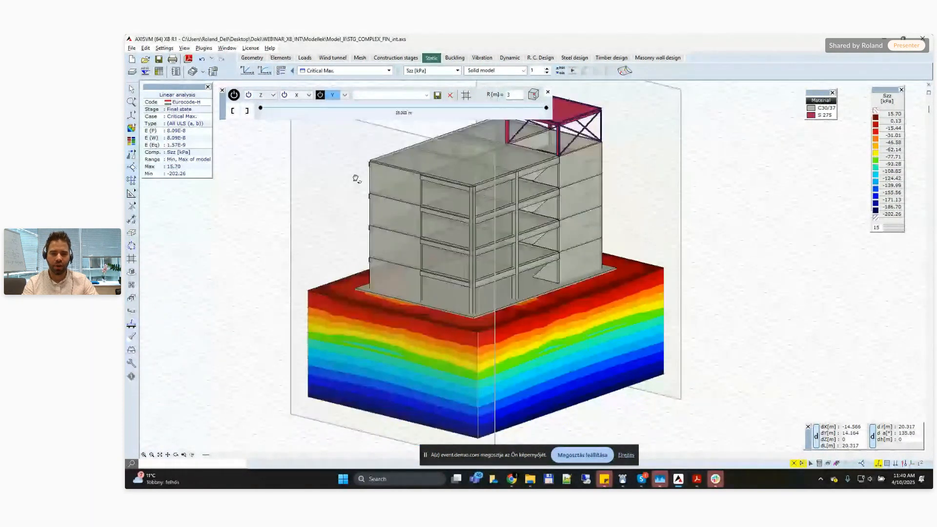
middle_click_drag(318, 240, 374, 194)
left_click_drag(261, 107, 374, 108)
middle_click_drag(349, 152, 320, 210)
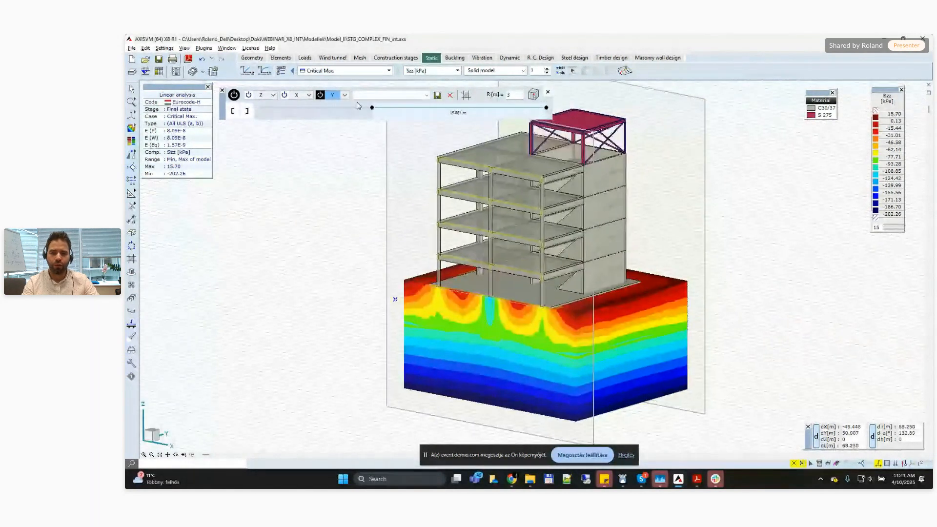
left_click(284, 95)
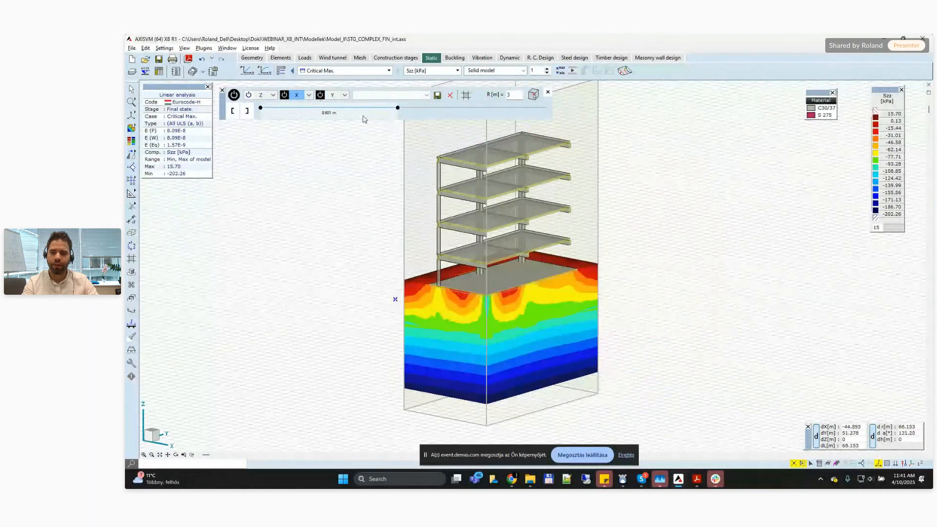
mouse_move(398, 109)
left_mouse_down()
mouse_move(426, 109)
mouse_move(400, 108)
left_mouse_up()
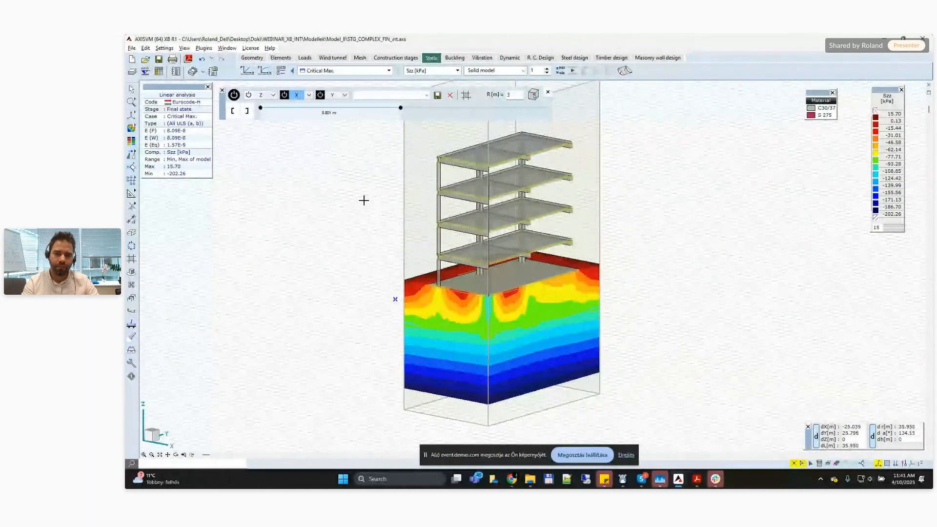
- Review the display options for clipping planes and clip surfaces, leave them as they are, and switch off all clipping bands
left_click(466, 95)
left_click_drag(592, 303, 736, 137)
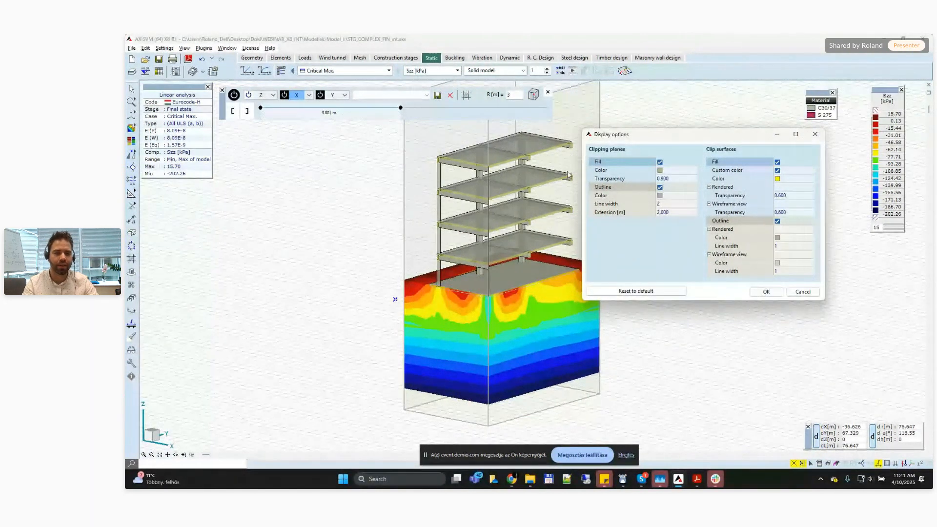
left_click(814, 134)
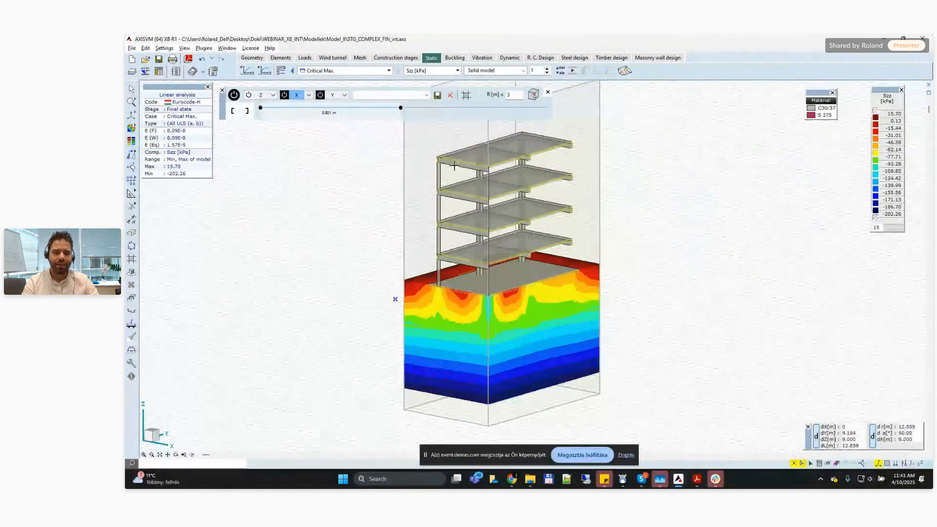
left_click(233, 95)
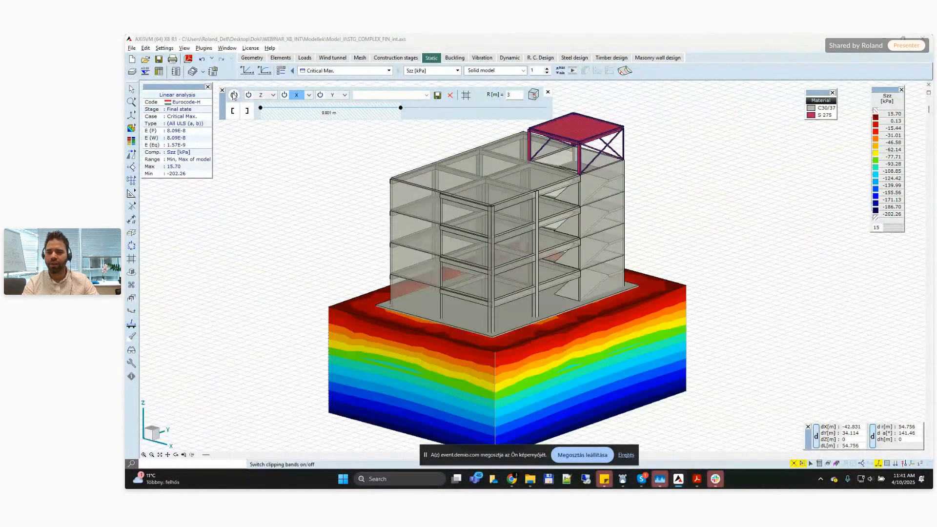
left_click(222, 90)
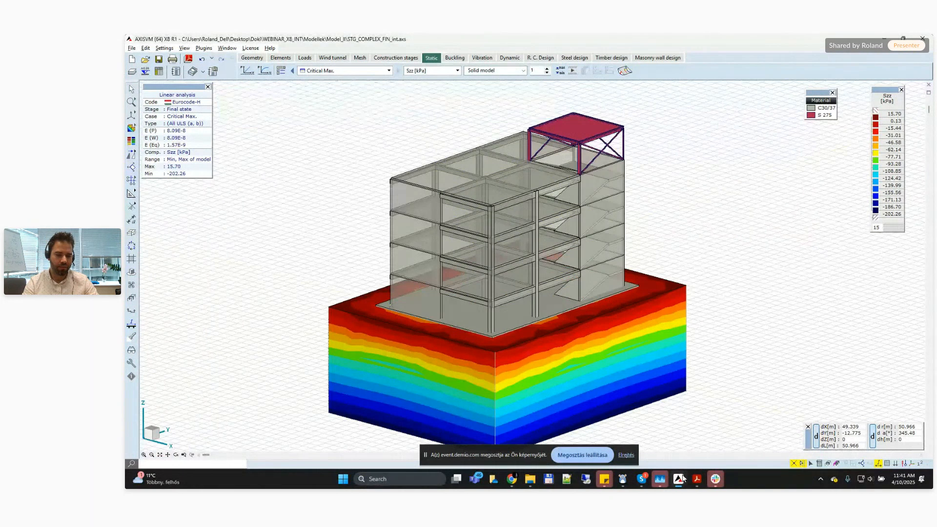
- Switch to the Balatonfüred AdmirálHome residential complex model and start the Drone view, with its controls placed clear of the buildings
mouse_move(681, 479)
left_click(721, 429)
middle_click_drag(463, 229, 441, 229, "alt")
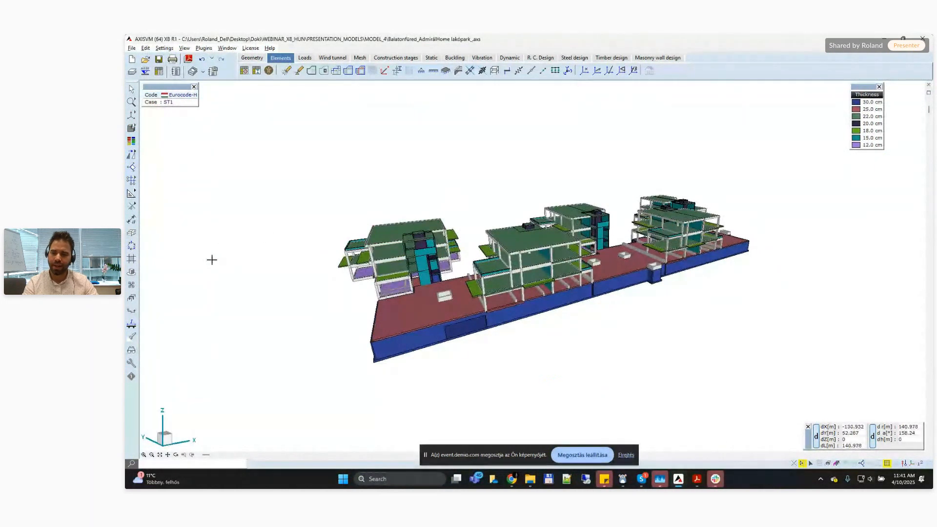
left_click(131, 288)
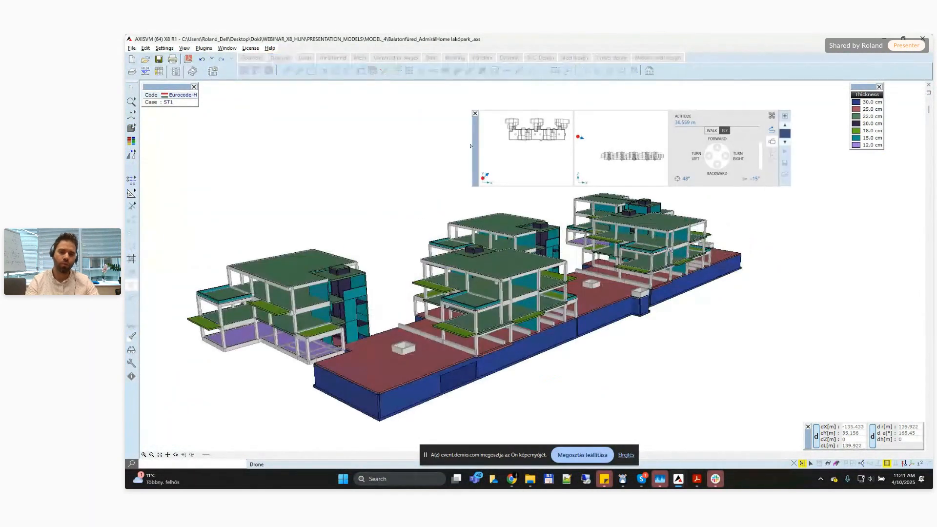
left_click_drag(472, 145, 215, 122)
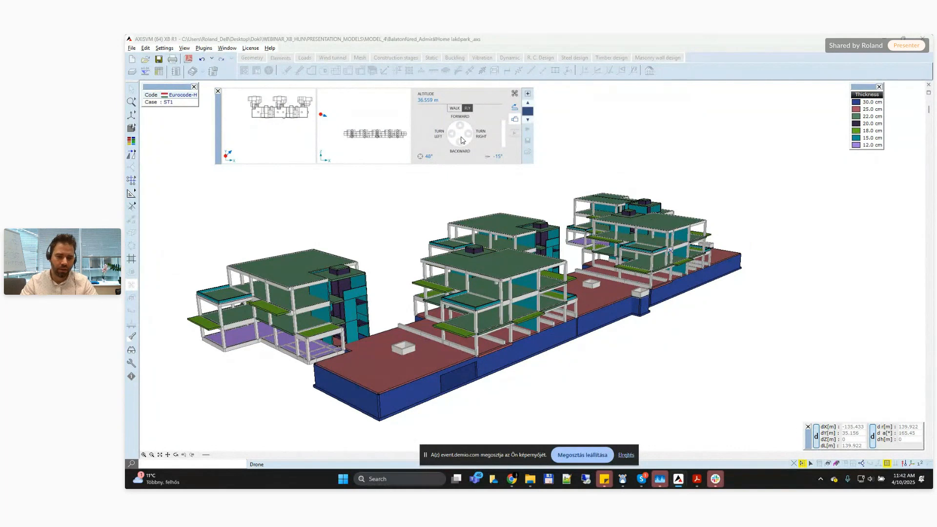
- Fly the drone from the overview of the complex down to the open upper floor of the nearest front-row building
left_click_drag(462, 138, 461, 138)
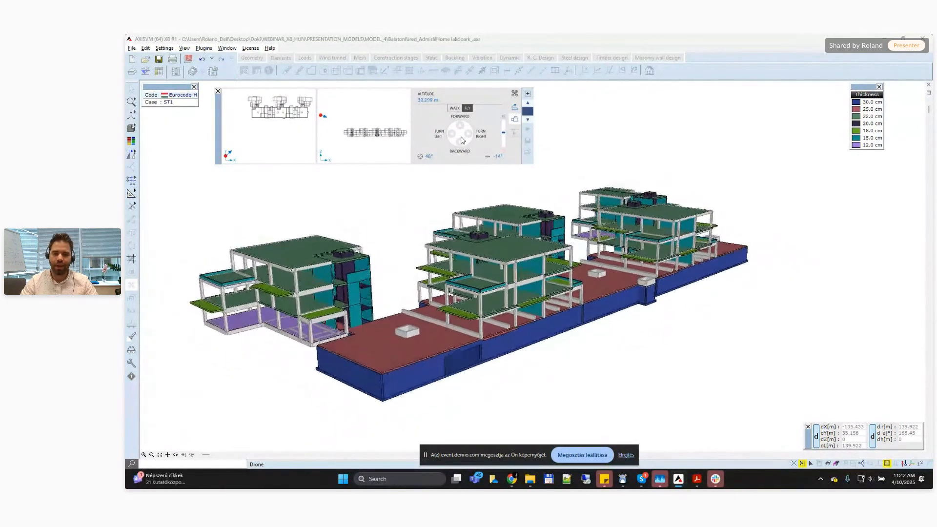
left_click_drag(462, 139, 462, 139)
key("Up")
key("Down")
key("Left")
key("Up")
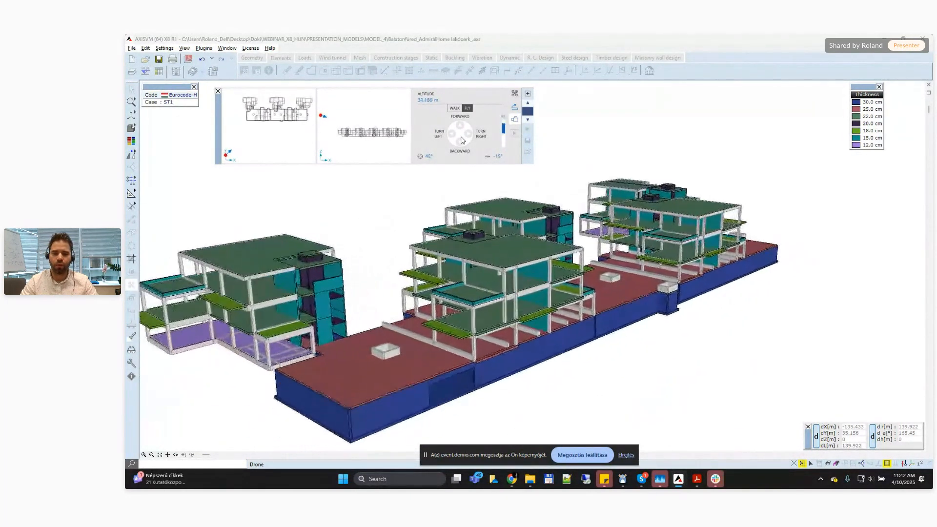
key("Up")
key("Right")
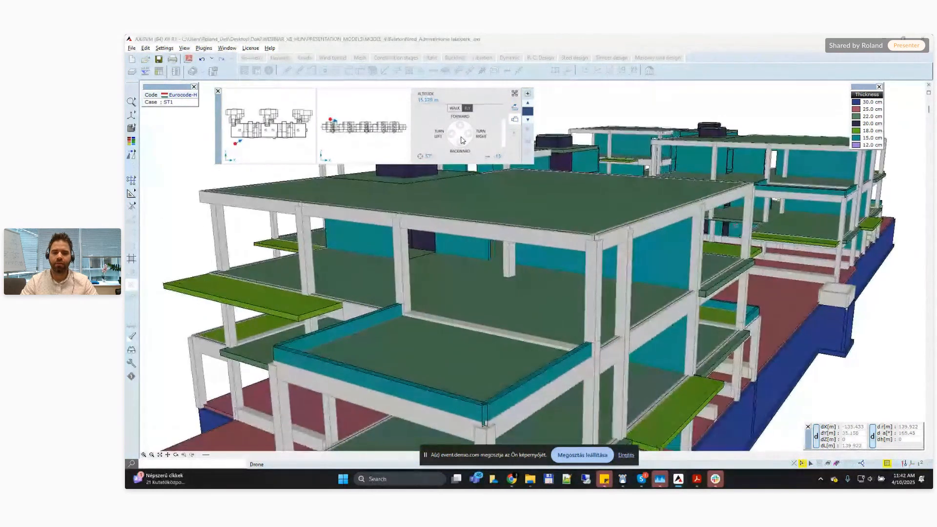
key("Up")
key("Down")
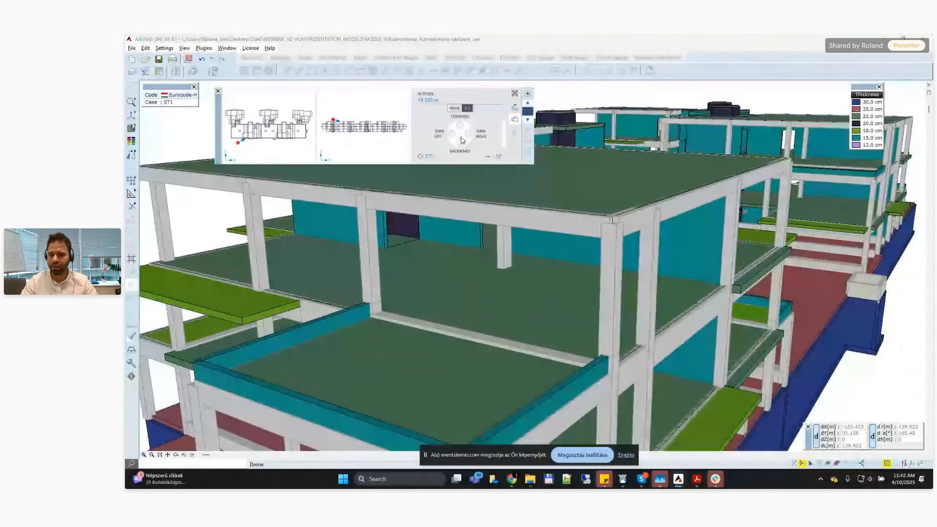
key("Up")
key("Left")
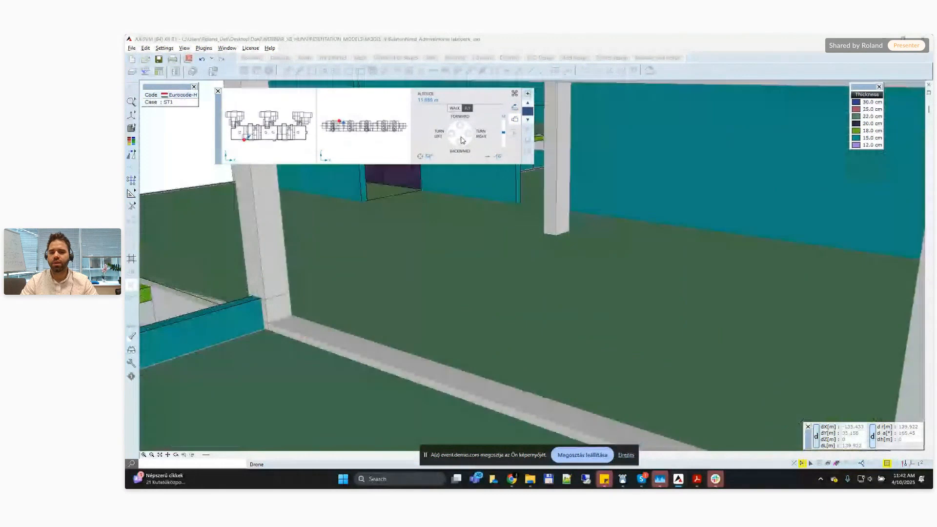
- Level the drone's gaze and fly through the upper-floor interior past the column and walls, out towards the neighbouring building
key("Page_Up")
key("Up")
key("Page_Up")
key("Right")
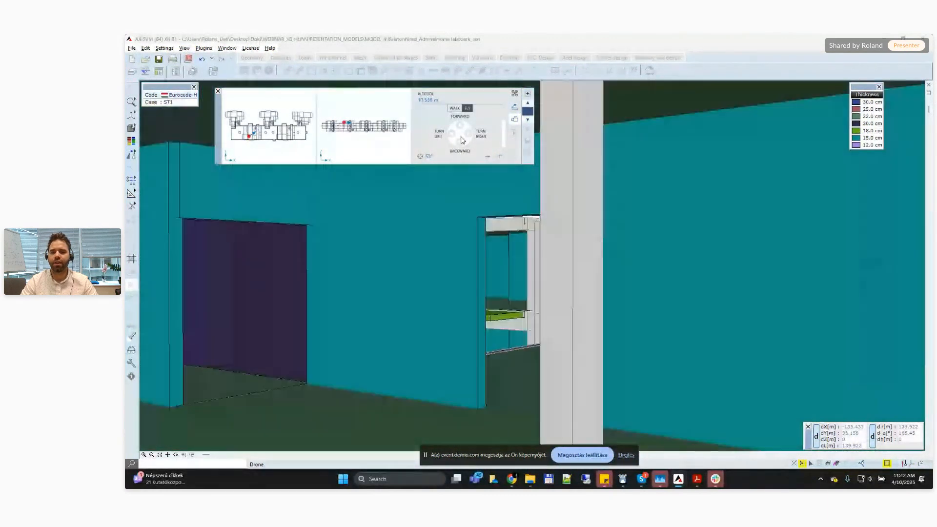
key("Up")
key("Up")
key("Left")
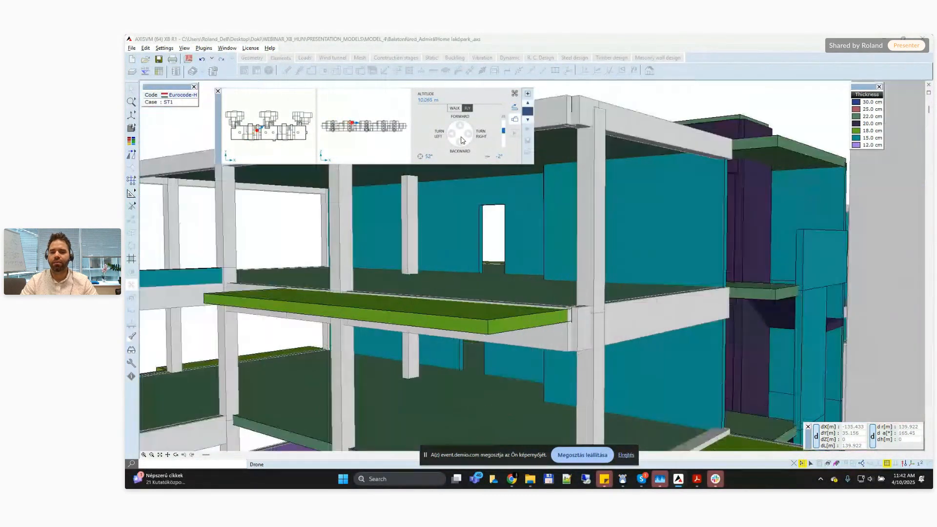
- Turn the drone between the buildings and bring it close to the slab beside the stair core of the middle rear building
key("Right")
key("Page_Up")
key("Right")
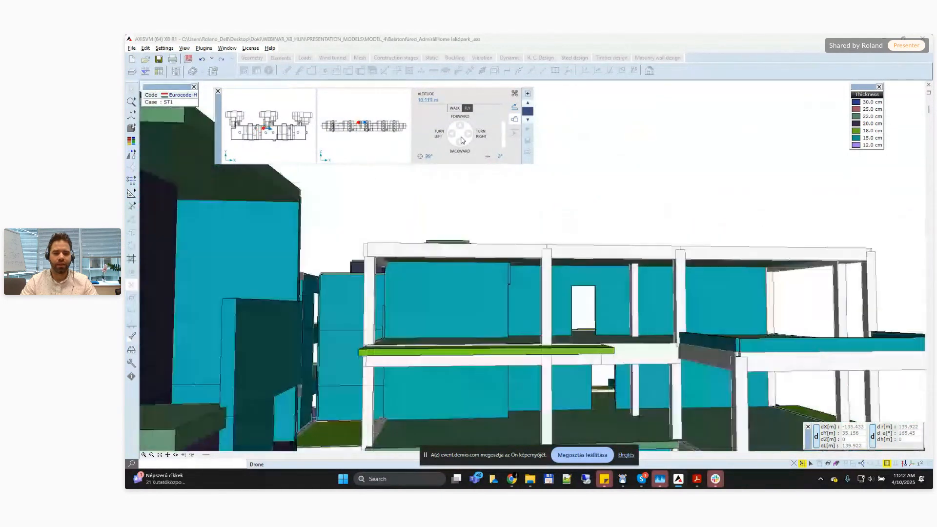
key("Page_Down")
key("Right")
key("Left")
key("Left")
key("Page_Down")
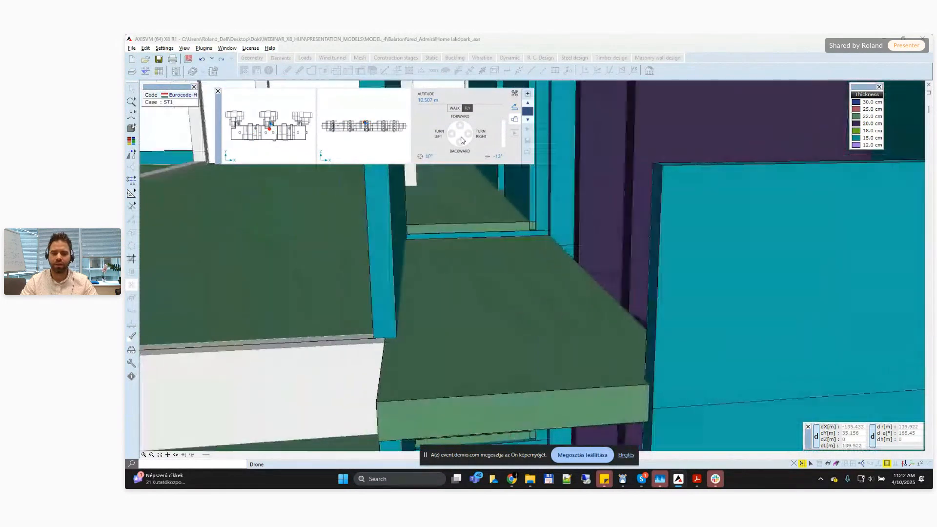
- Back the drone out in front of the complex and adjust its tilt to frame the middle rear building between its neighbours
key("Down")
key("Down")
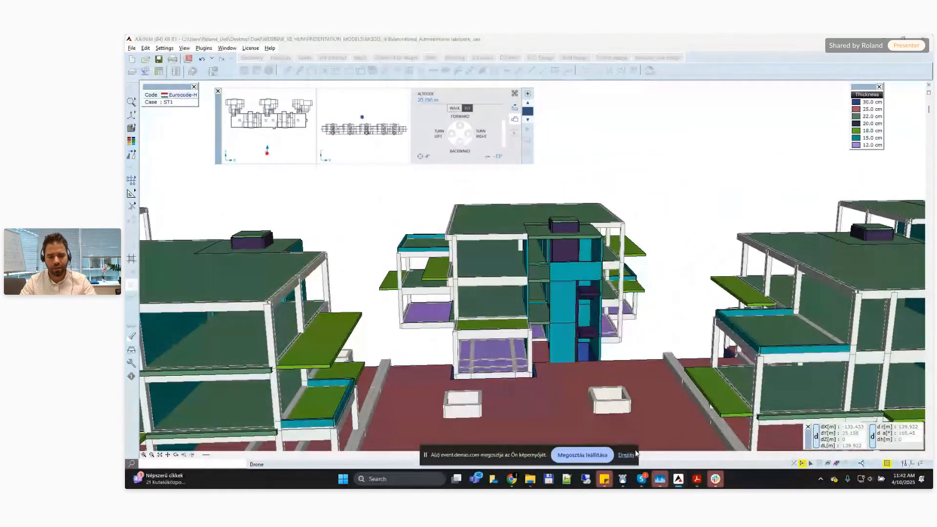
key("Page_Up")
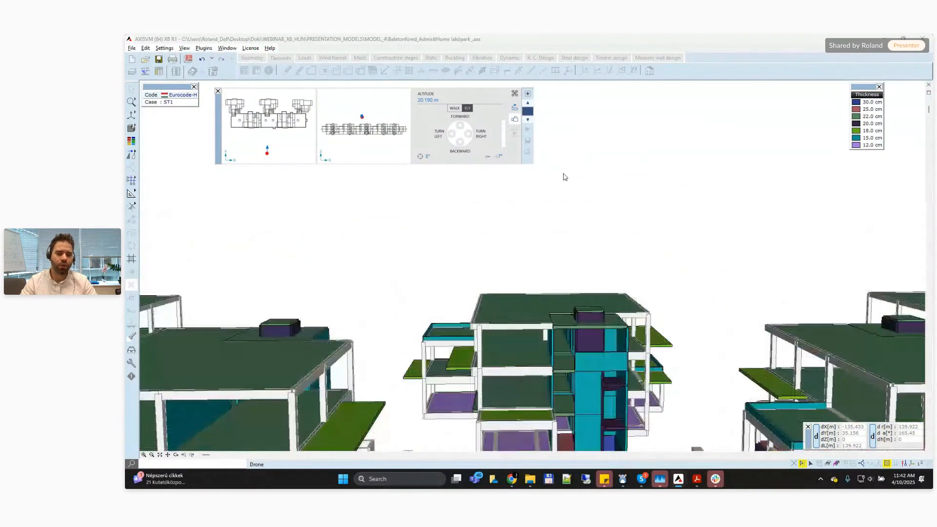
key("Page_Down")
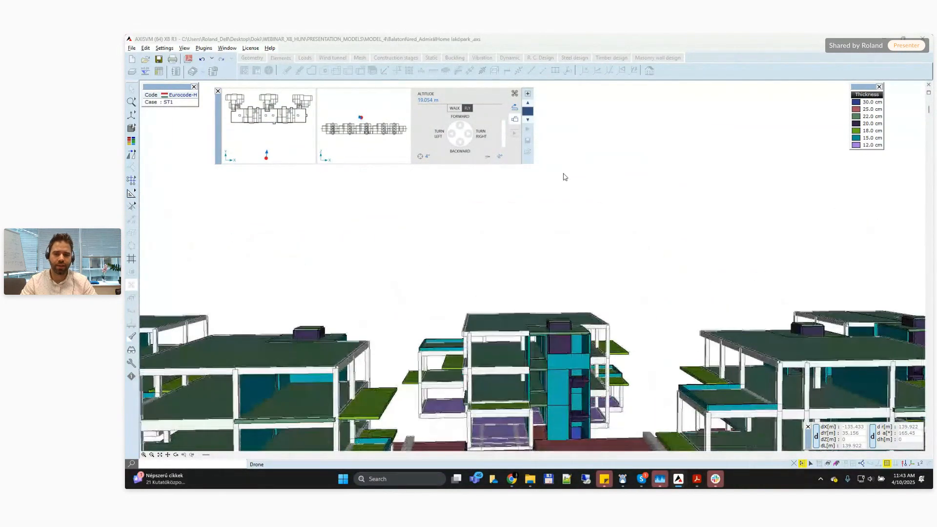
key("Page_Down")
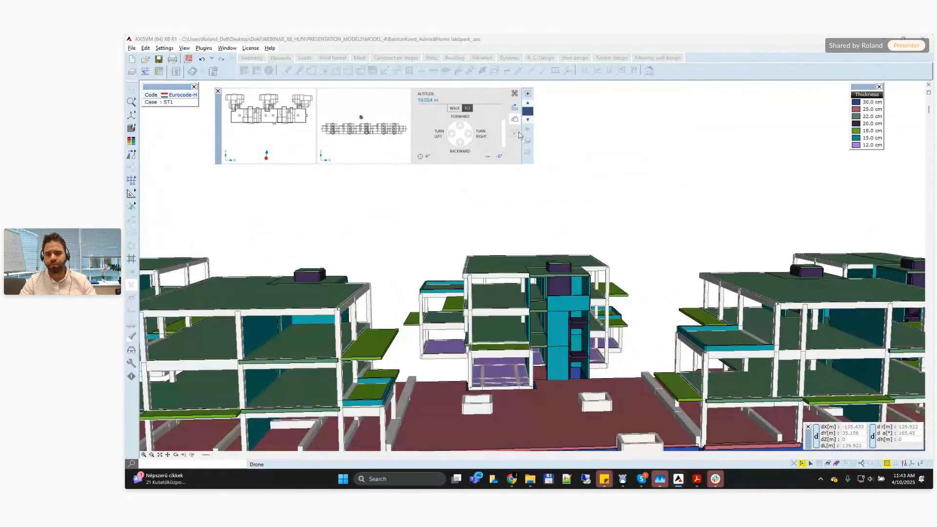
- Set the drone to the Front view of the complex and record it as the first position of the camera path
left_click(516, 94)
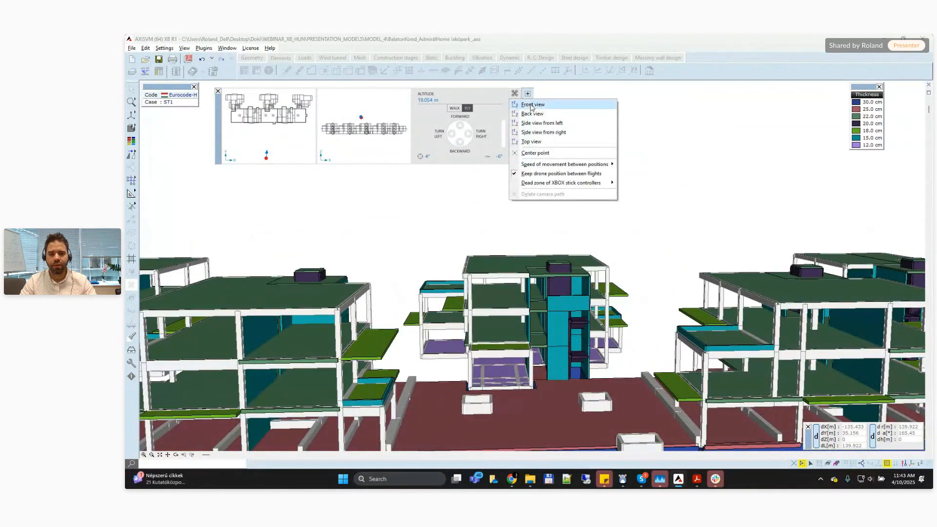
left_click(531, 105)
key("Down")
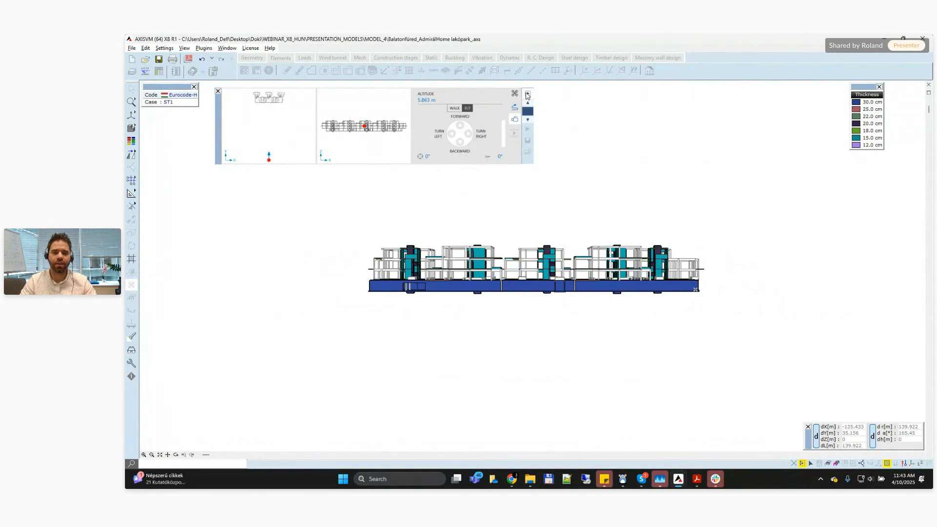
left_click(527, 94)
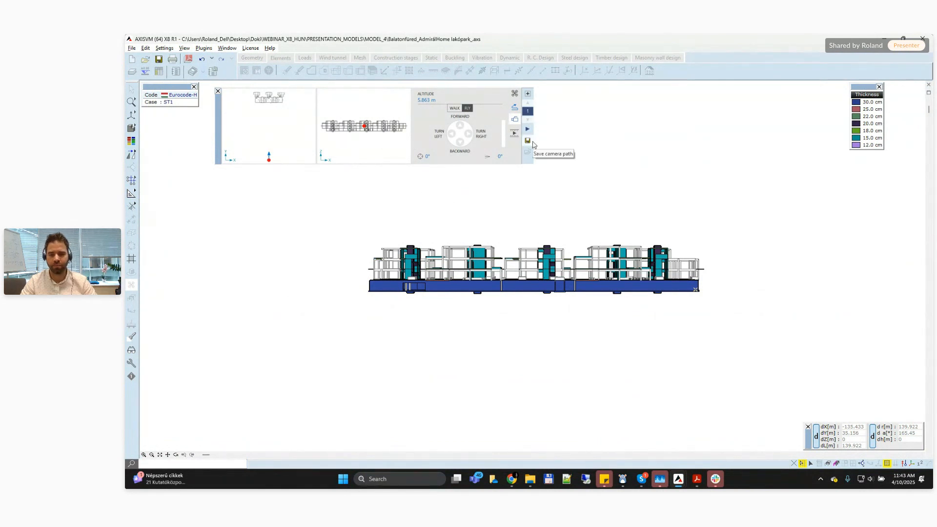
- Add Side view from left and Top view to the camera path as the second and third positions
scroll(533, 145, "up", 1)
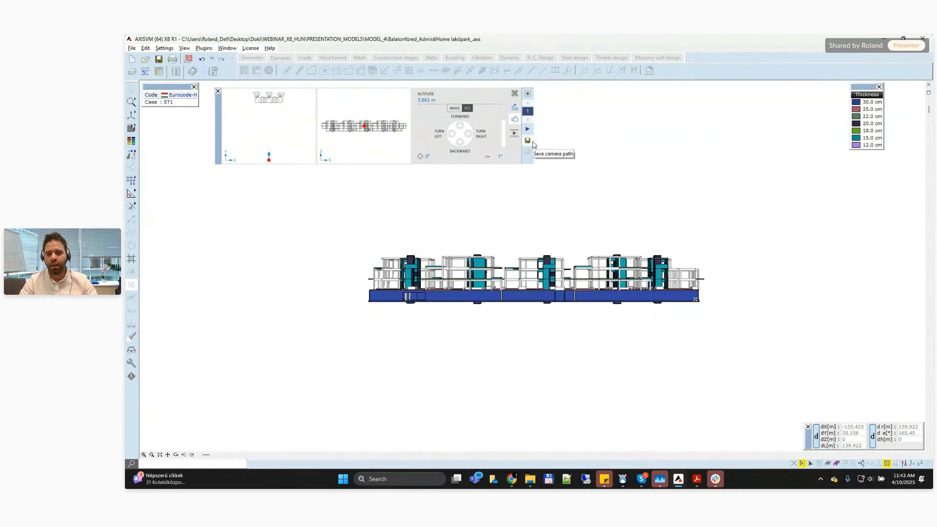
left_click(515, 94)
left_click(539, 122)
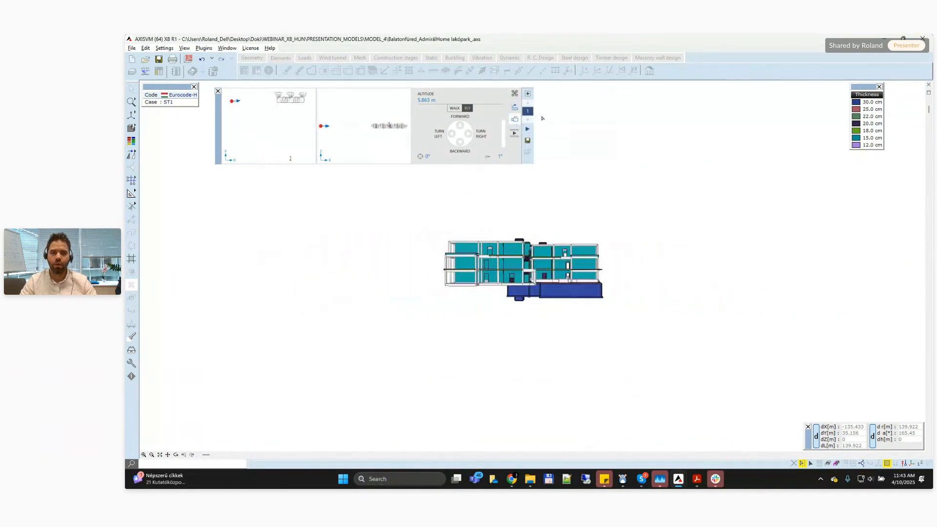
left_click(529, 94)
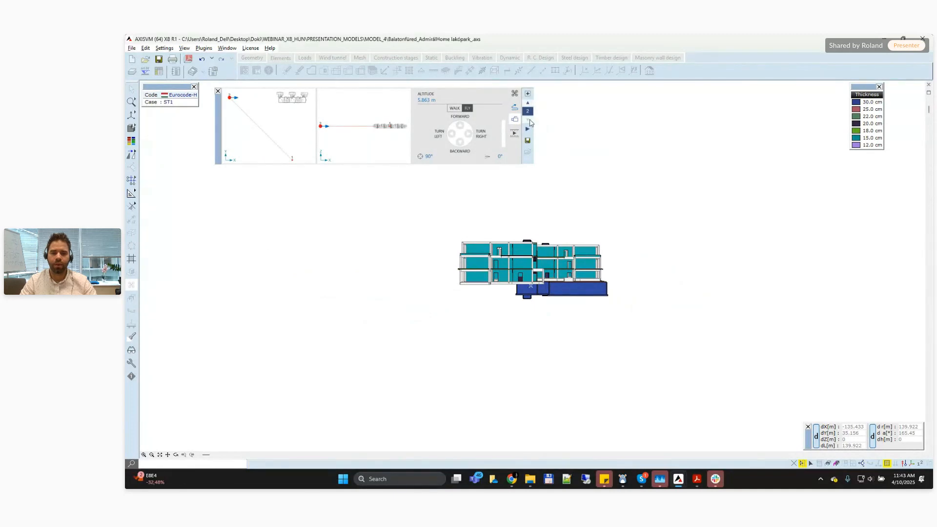
left_click(515, 94)
left_click(531, 141)
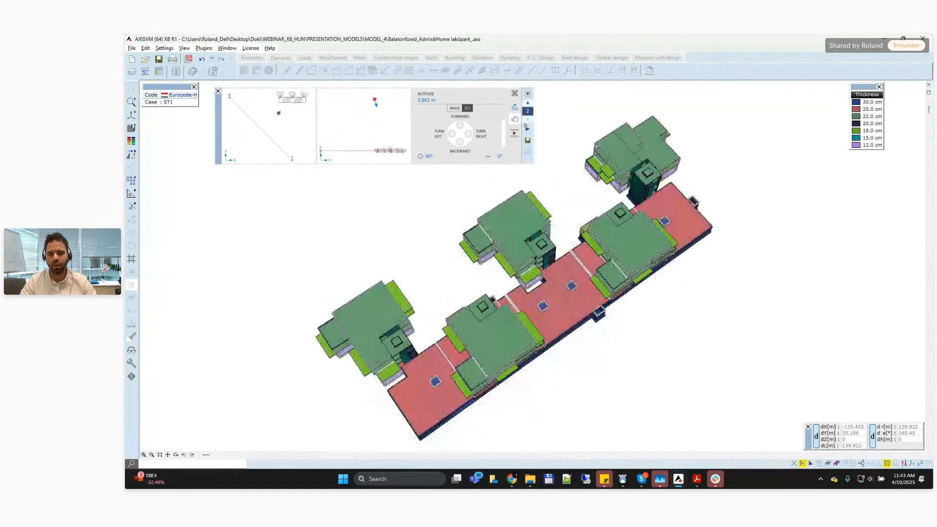
left_click(527, 94)
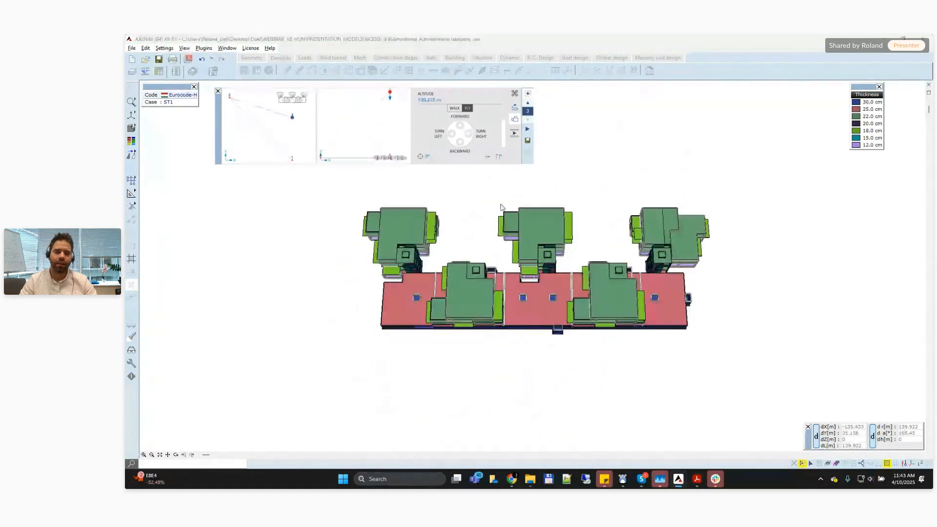
- Fly down from the top view to face the middle rear building's stair core and record this as camera position 4
middle_click_drag(389, 224, 390, 216)
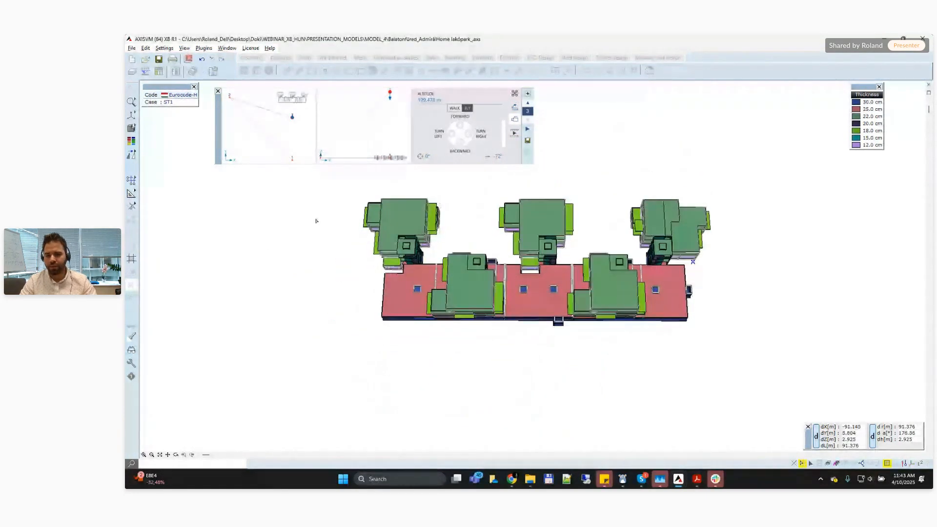
scroll(177, 201, "up", 5)
key("Up")
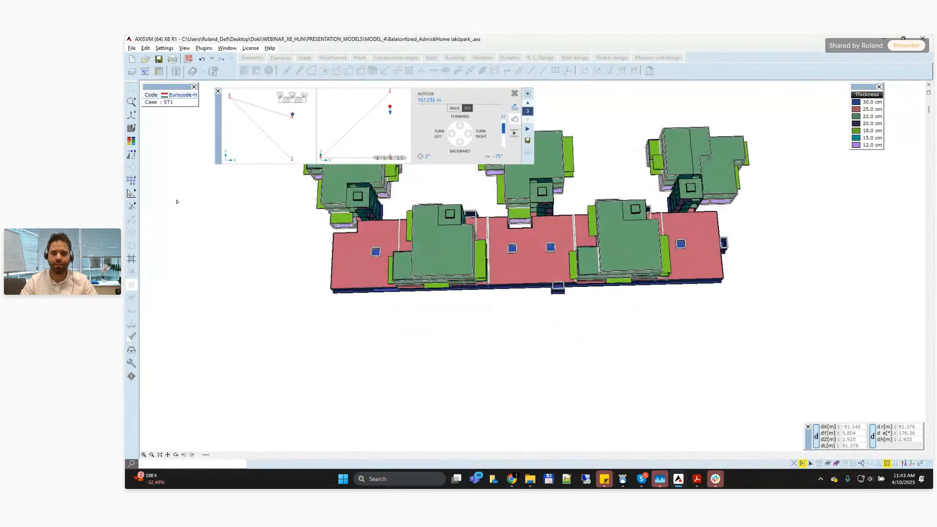
key("Up")
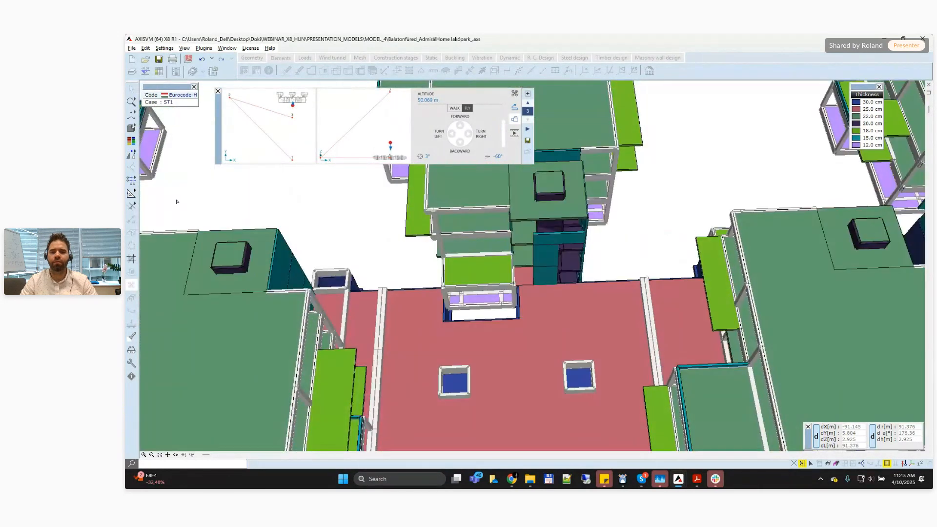
left_click_drag(177, 201, 178, 202)
key("Up")
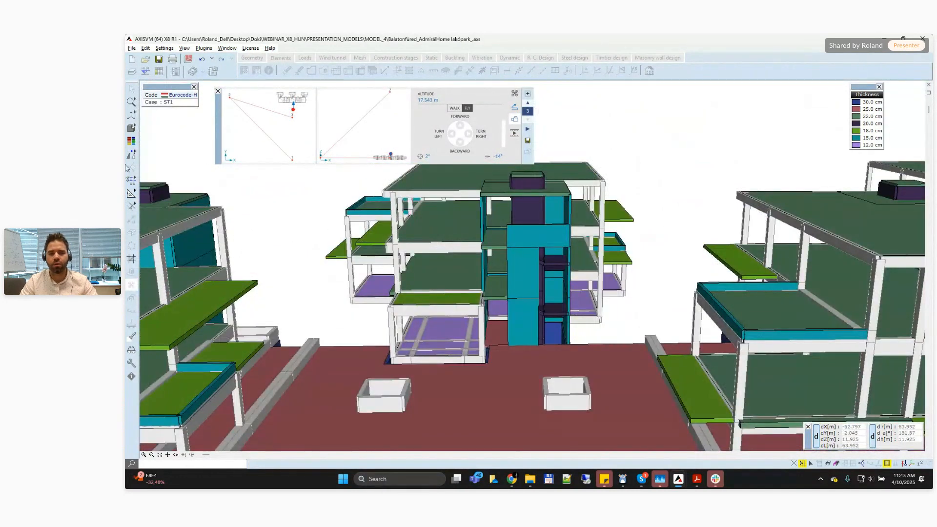
left_click(526, 96)
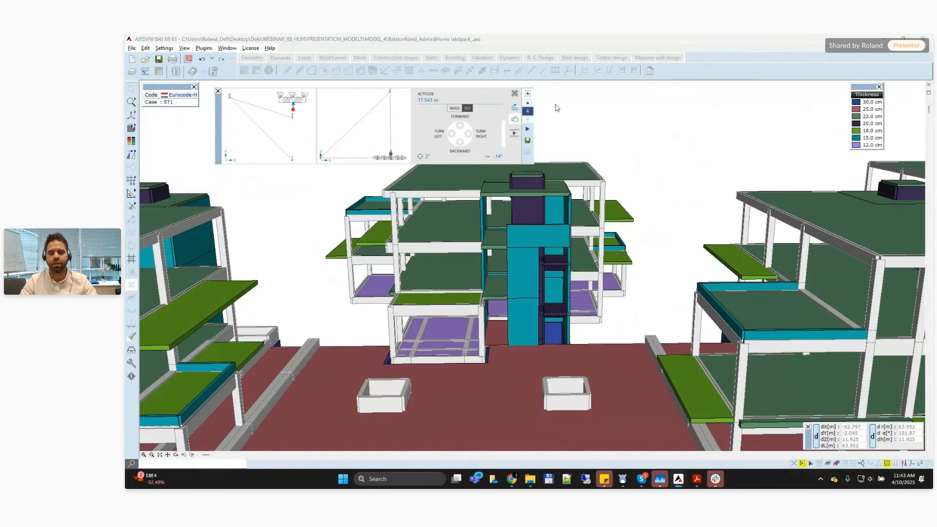
- Fly the drone down to look into the square opening in the red slab and record this as camera position 5
left_click_drag(589, 119, 589, 118)
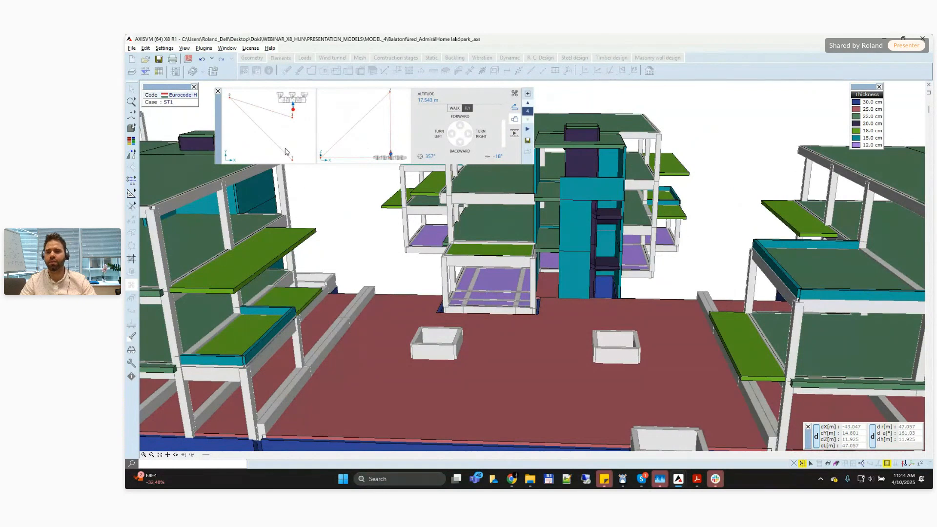
key("Left")
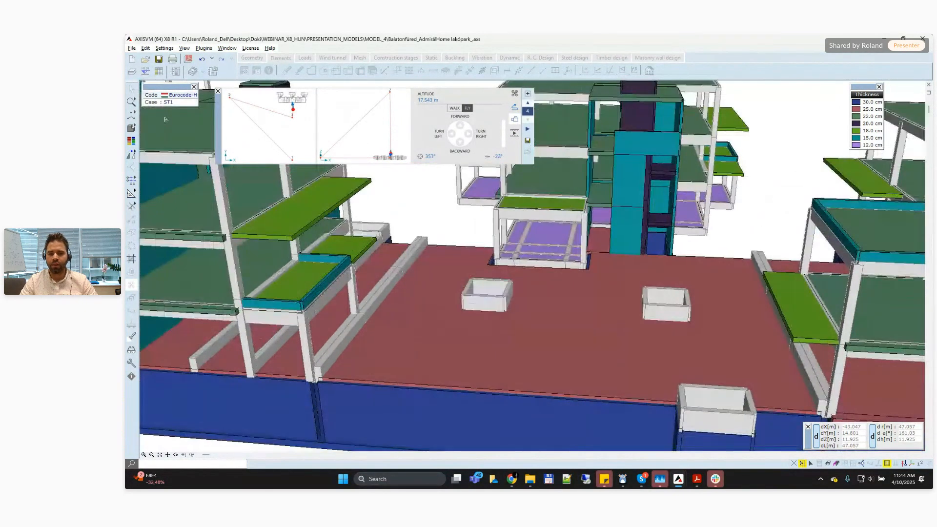
key("Up")
key("Up")
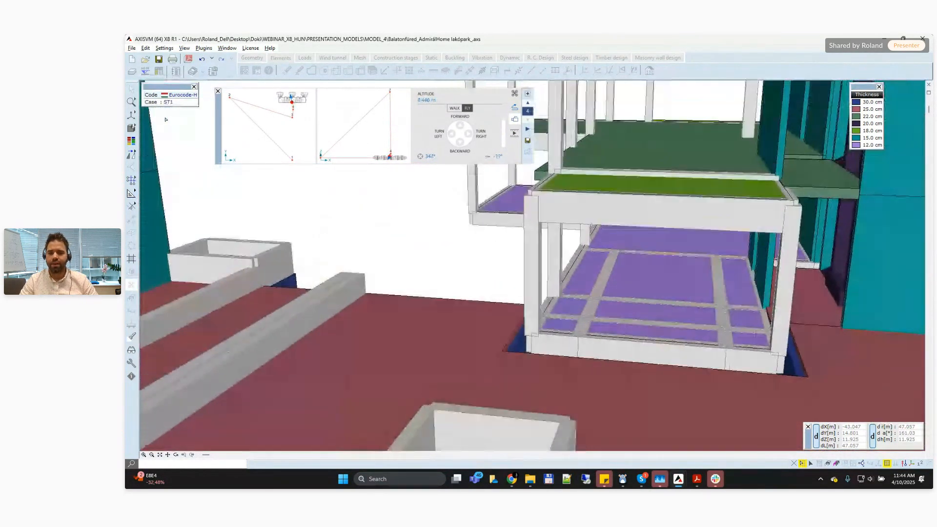
key("Down")
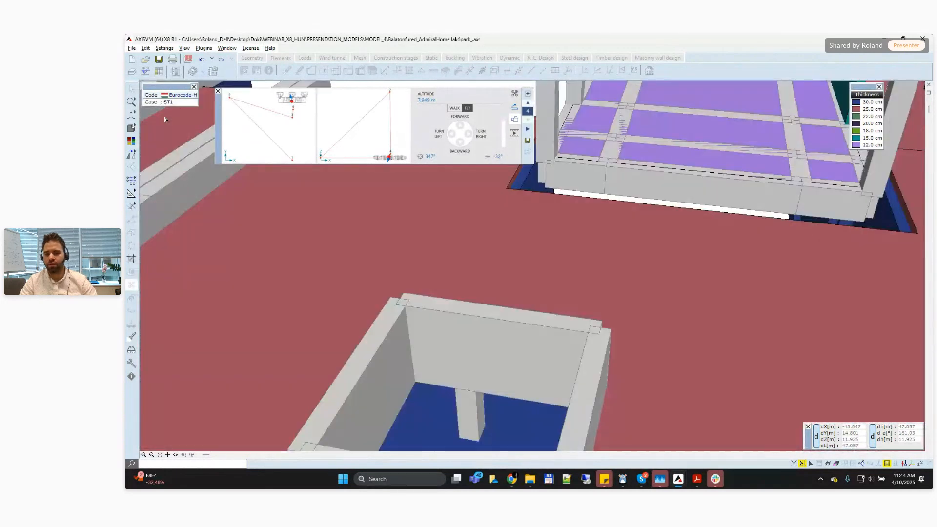
left_click(527, 94)
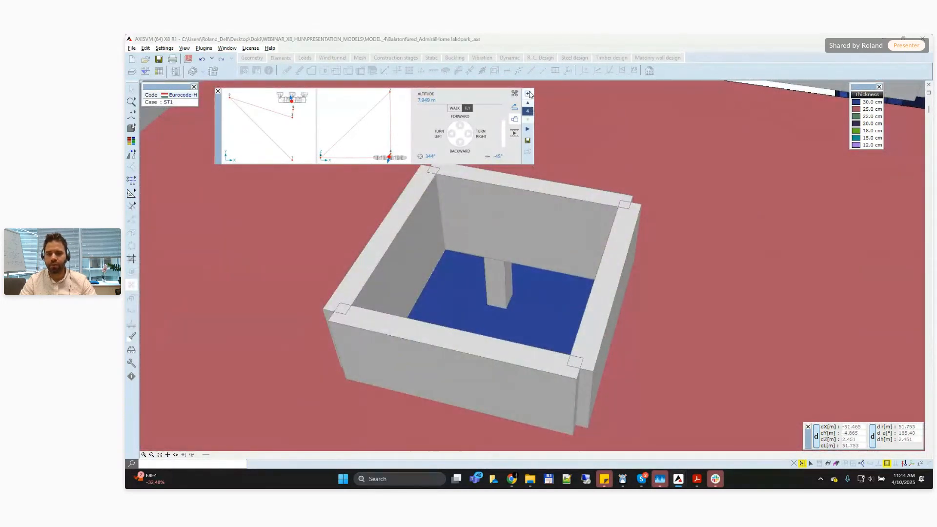
- Fly through the slab opening into the basement, turn along the column rows and record this as camera position 6
key("Up")
key("Left")
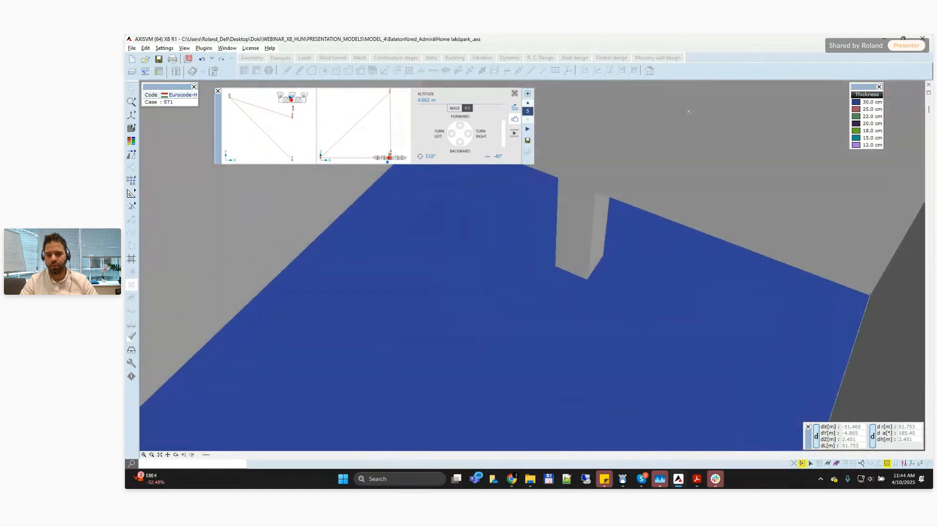
key("Up")
key("Left")
key("Up")
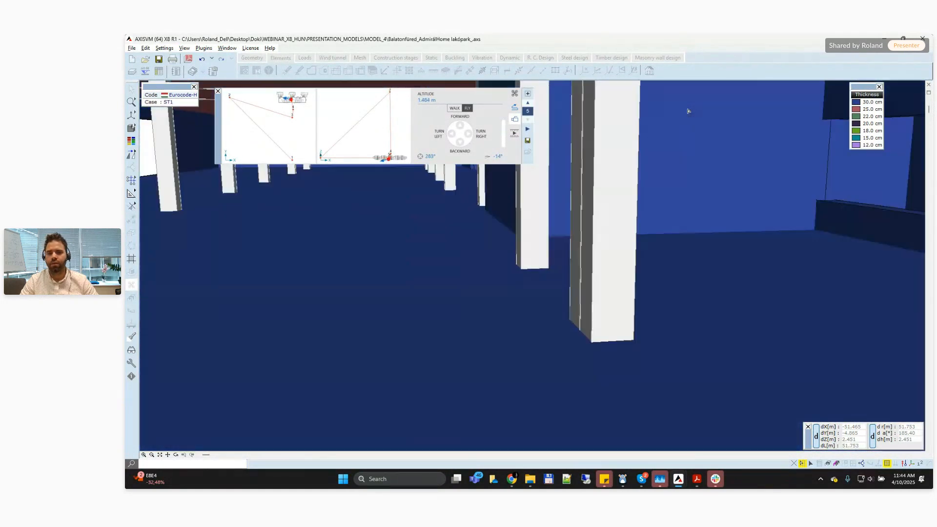
left_click_drag(688, 111, 682, 107)
left_click(528, 94)
- Fly toward the basement's end wall, turn around to face back along the column rows and record this as camera position 7
left_click(642, 117)
key("Up")
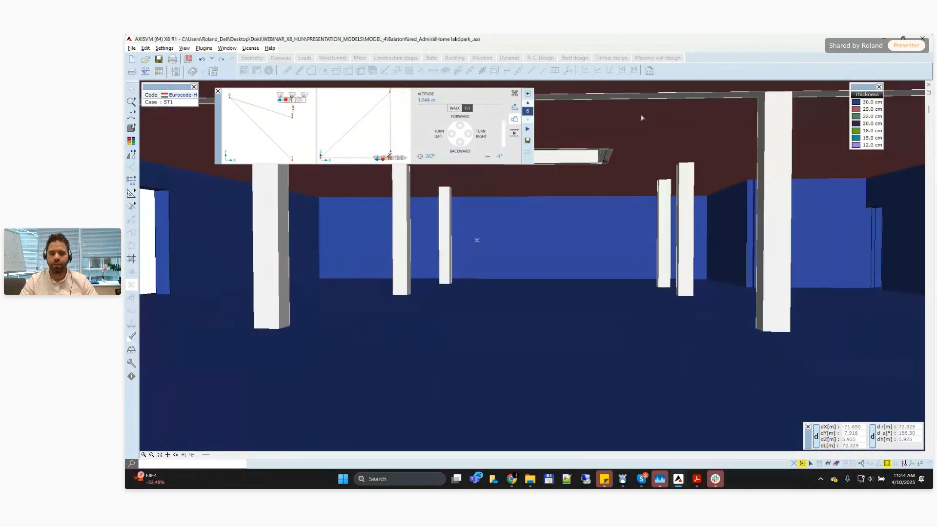
key("Up")
key("Left")
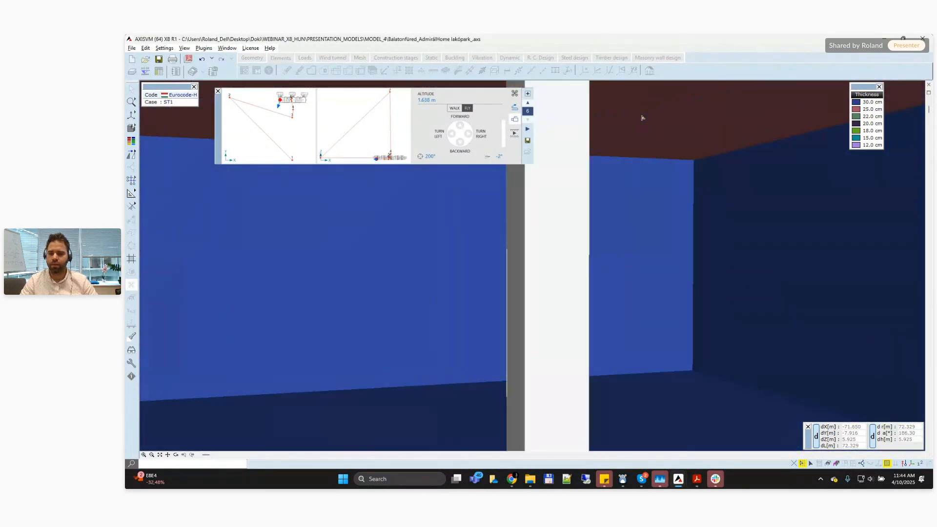
key("Left")
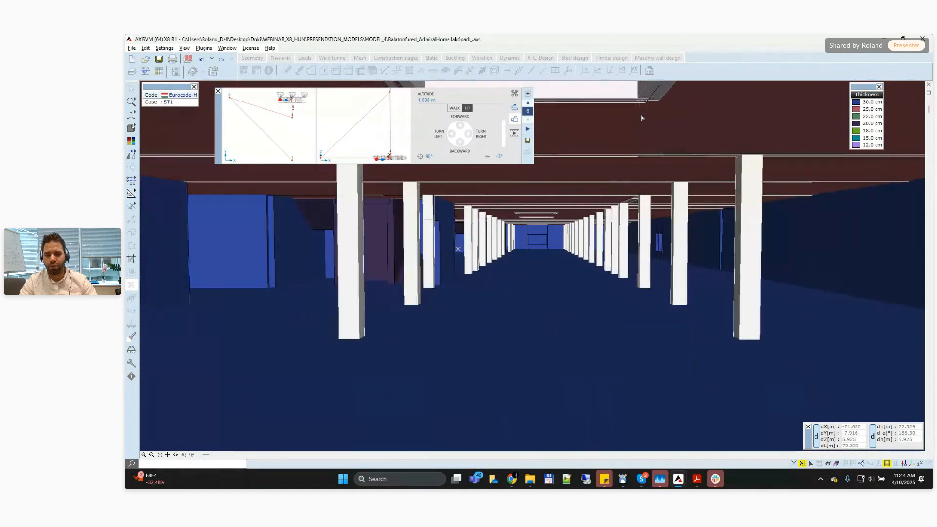
left_click(528, 94)
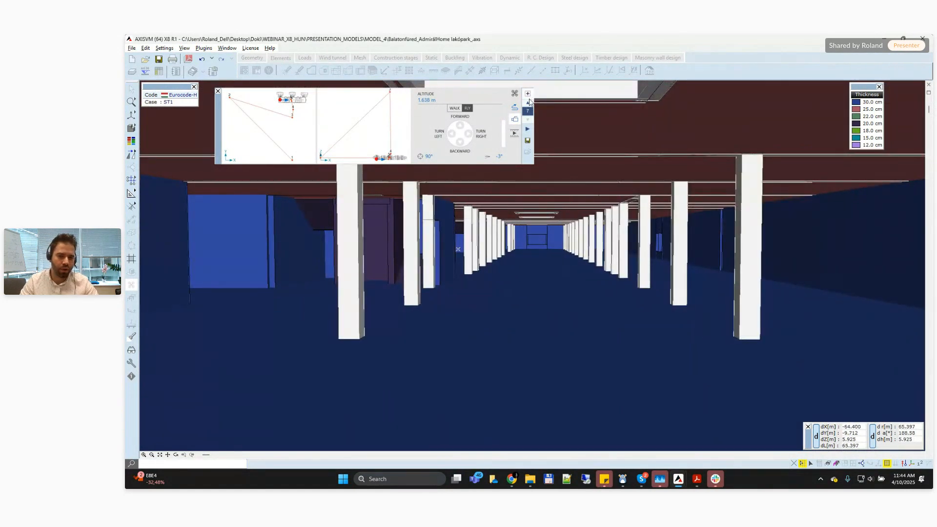
- Play back the recorded seven-position camera path and close the drone navigation
left_click(528, 129)
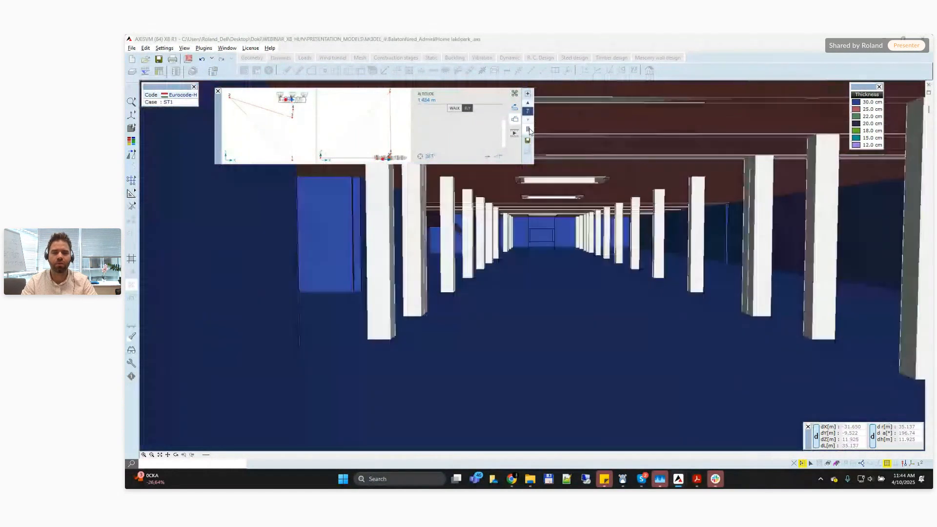
left_click(528, 129)
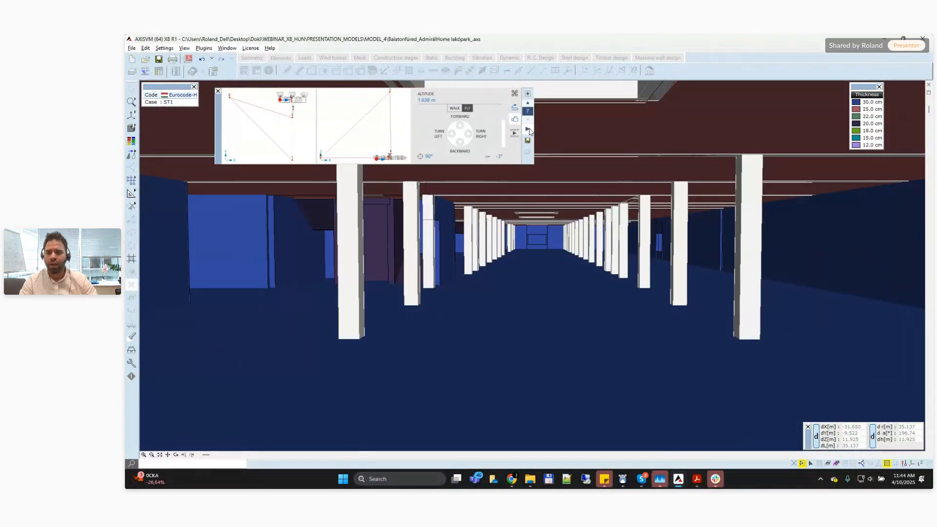
left_click(218, 92)
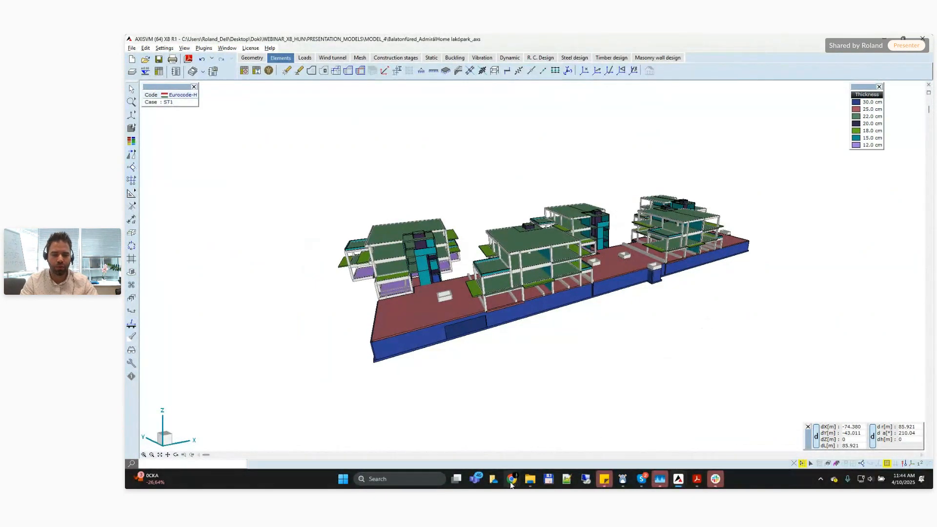
- Switch to the AXISVM X8 webinar room in Chrome and stop sharing the screen
mouse_move(511, 483)
left_click(466, 438)
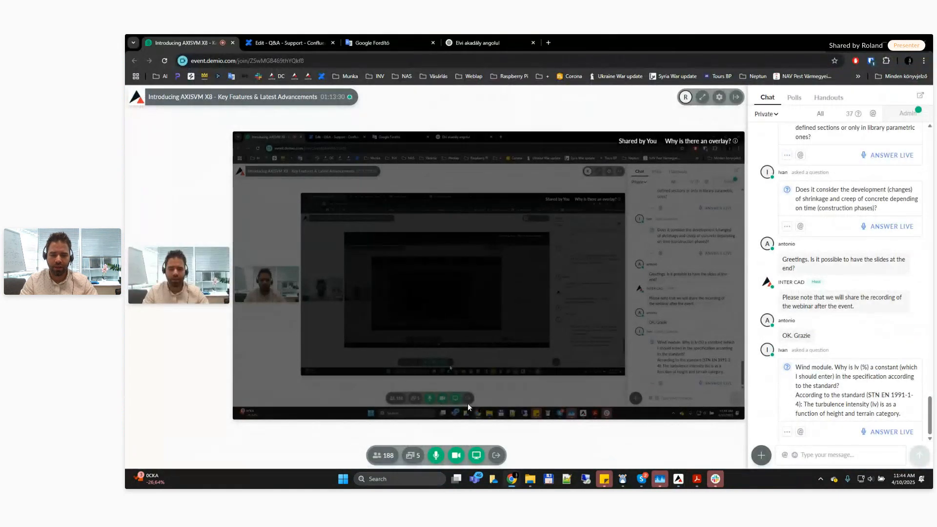
left_click(477, 458)
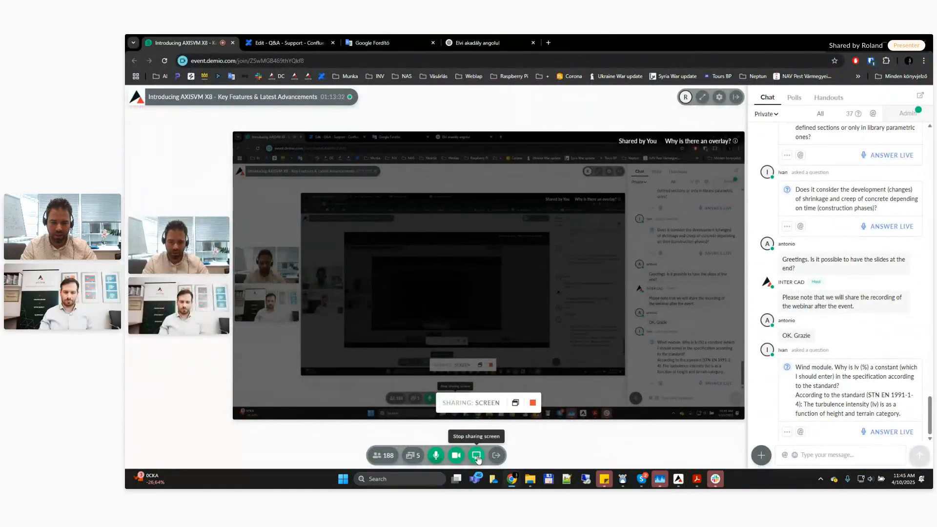
left_click(532, 404)
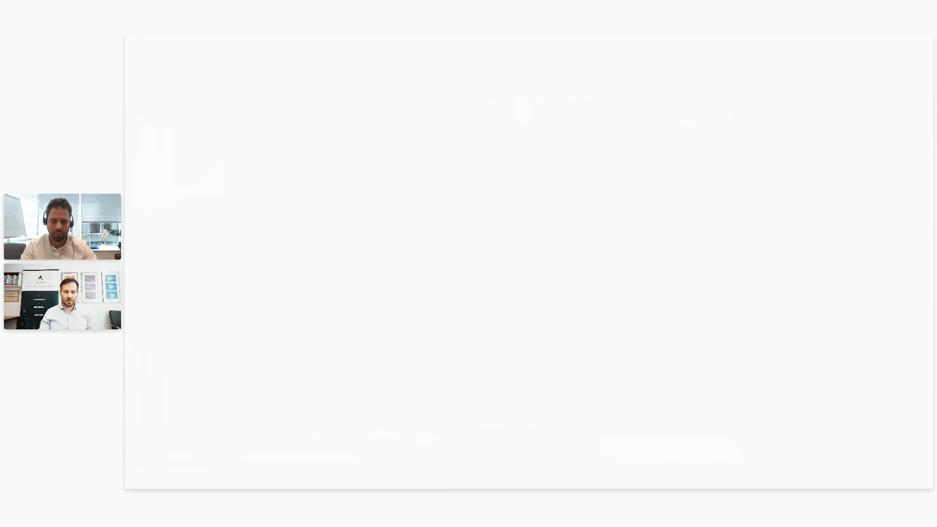